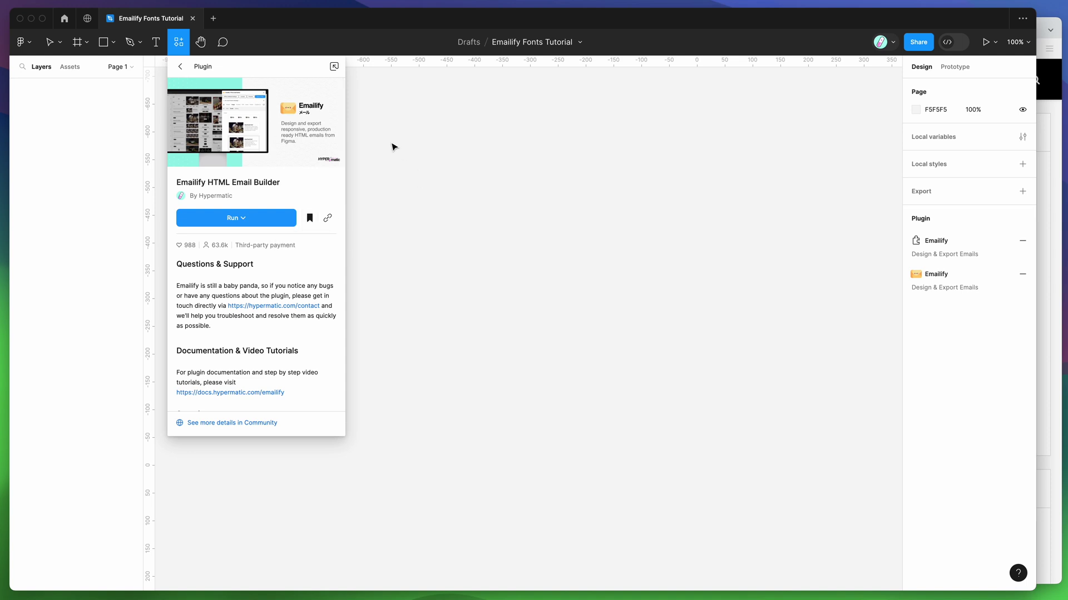
Step: Close the plugin details and launch Emailify HTML Email Builder from the saved plugins
{"action": "left_click", "coordinate": [396, 148]}
{"action": "right_click", "coordinate": [251, 128]}
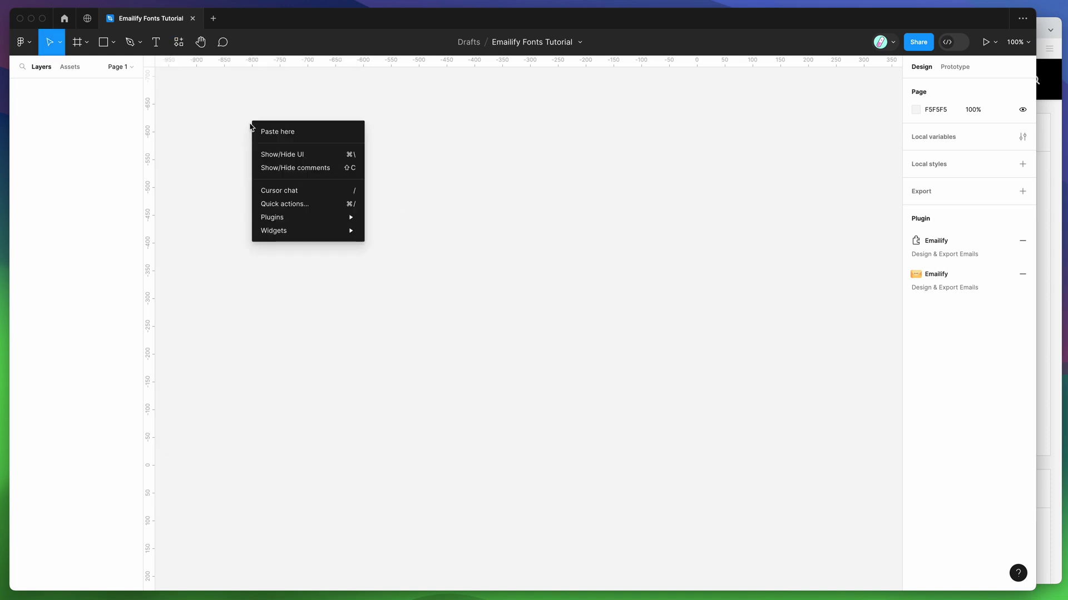
{"action": "mouse_move", "coordinate": [287, 217]}
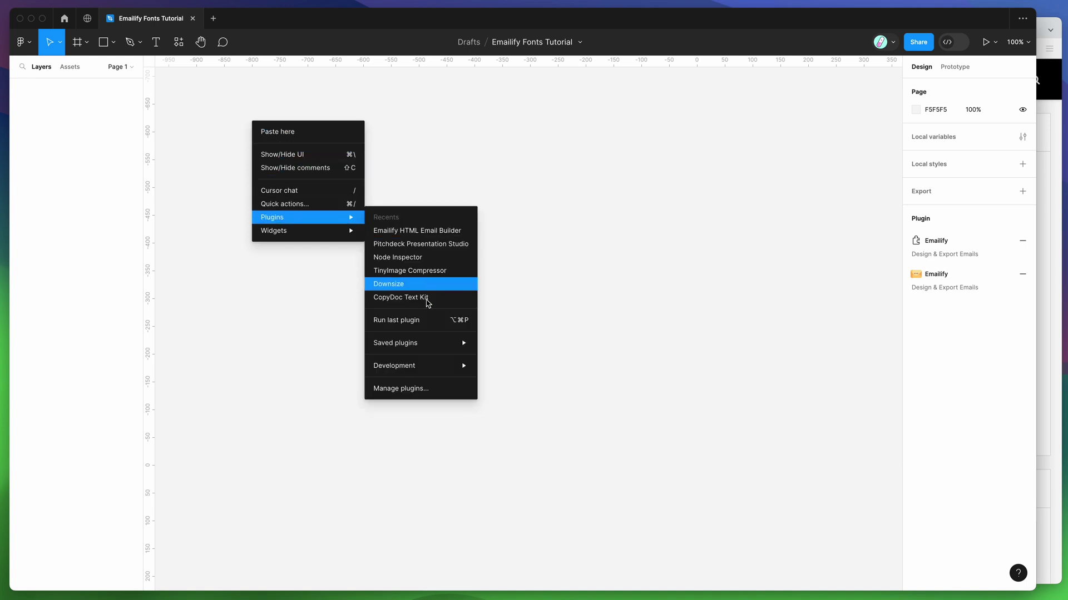
{"action": "mouse_move", "coordinate": [423, 347]}
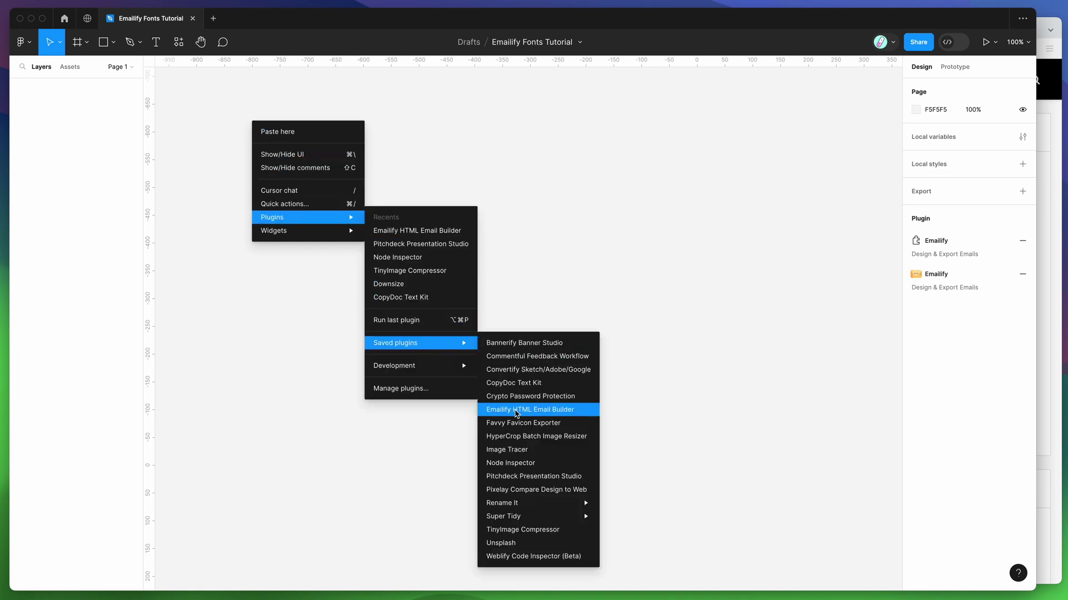
{"action": "left_click", "coordinate": [507, 410]}
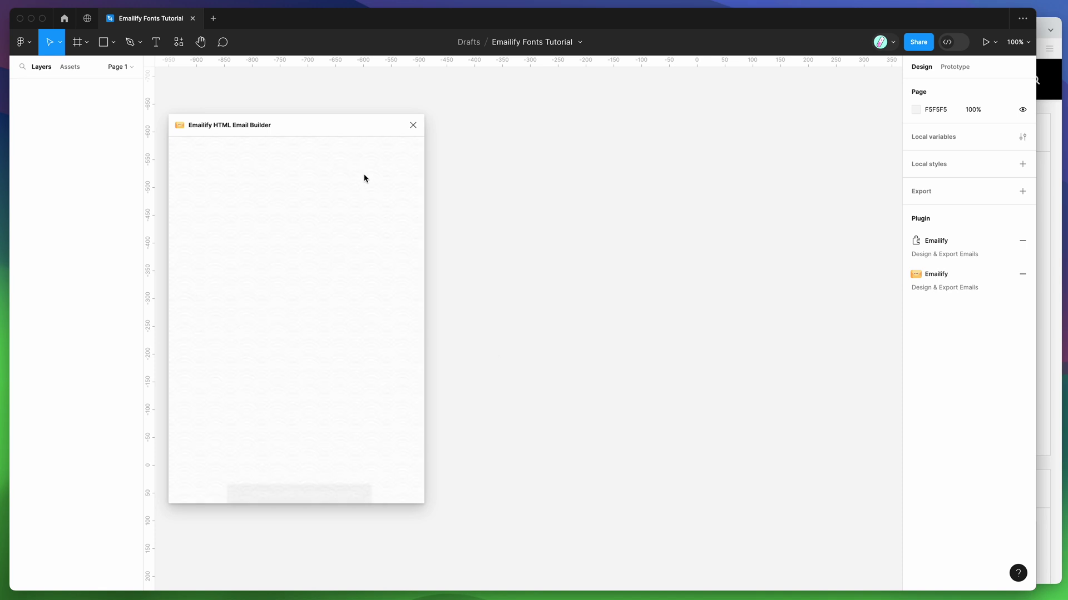
Step: Create a new blank Emailify frame named "Template Example"
{"action": "left_click_drag", "start_coordinate": [345, 129], "coordinate": [342, 124]}
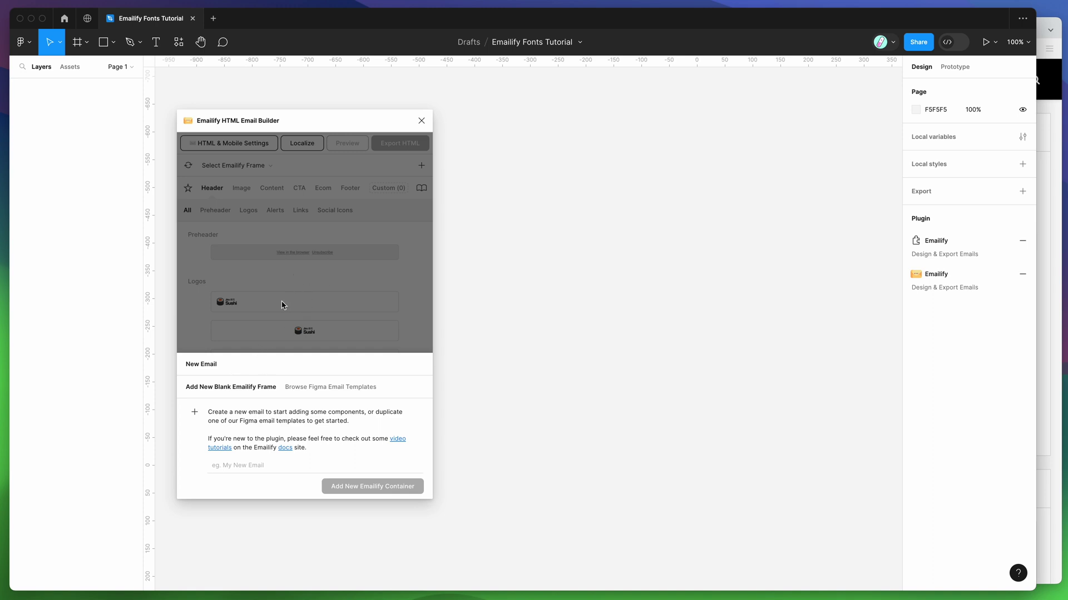
{"action": "left_click_drag", "start_coordinate": [305, 119], "coordinate": [309, 121]}
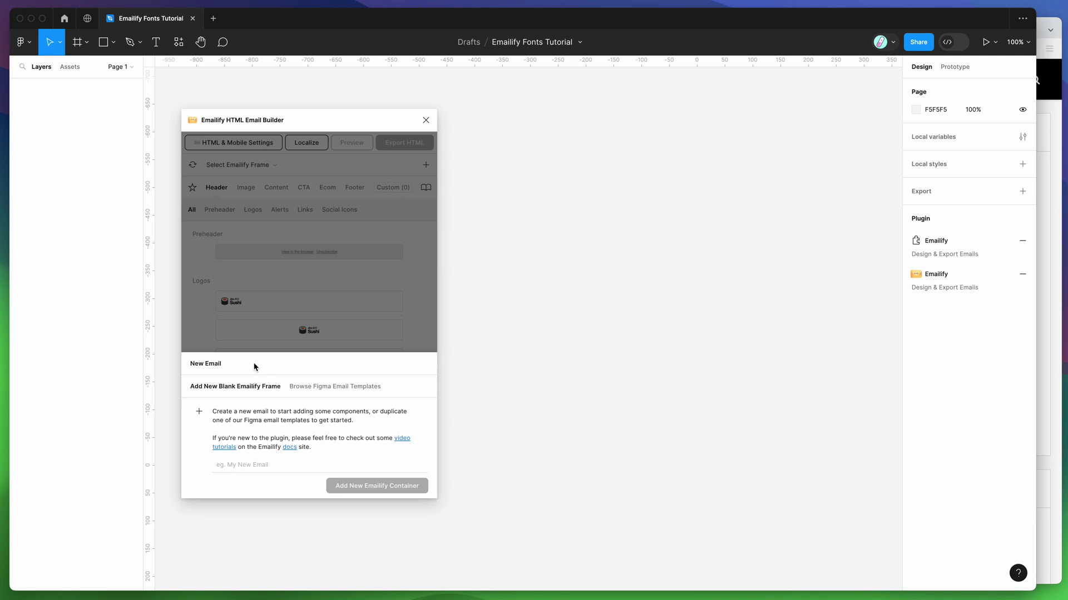
{"action": "left_click_drag", "start_coordinate": [320, 122], "coordinate": [321, 137]}
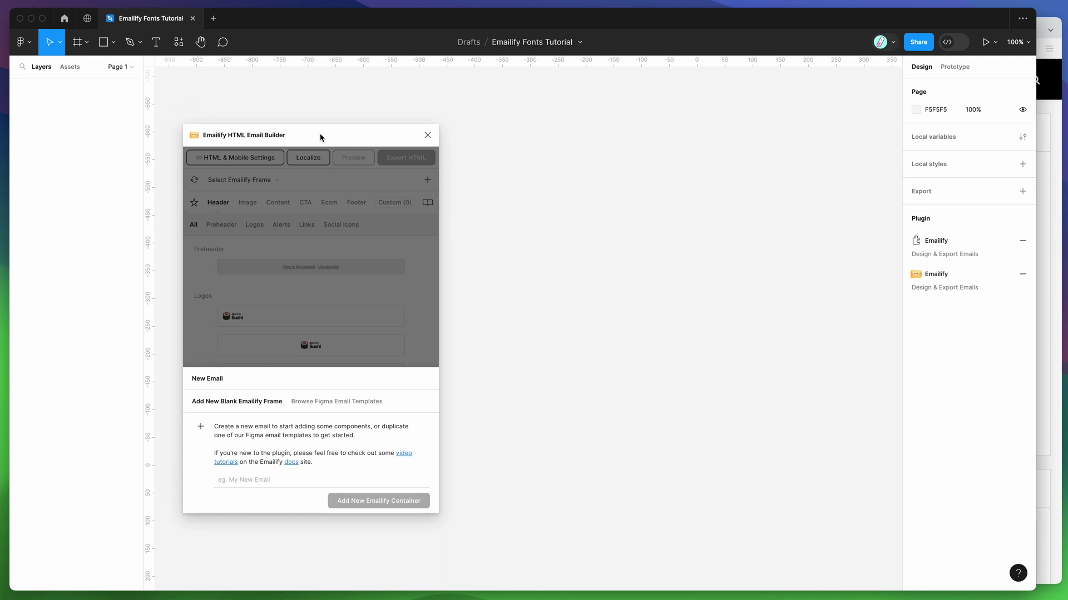
{"action": "left_click", "coordinate": [259, 478]}
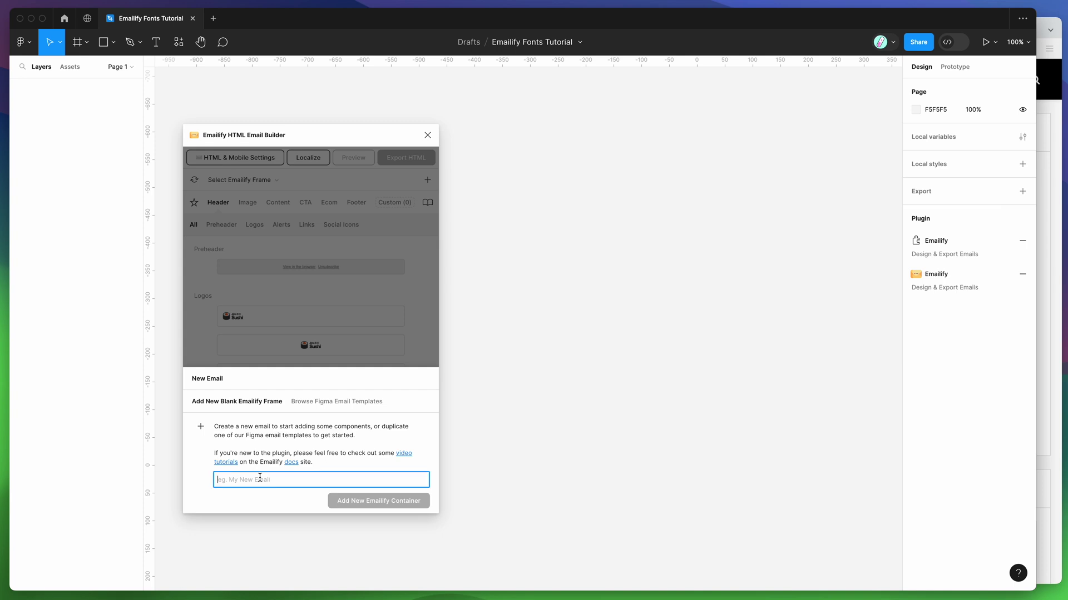
{"action": "type", "text": "Template Example"}
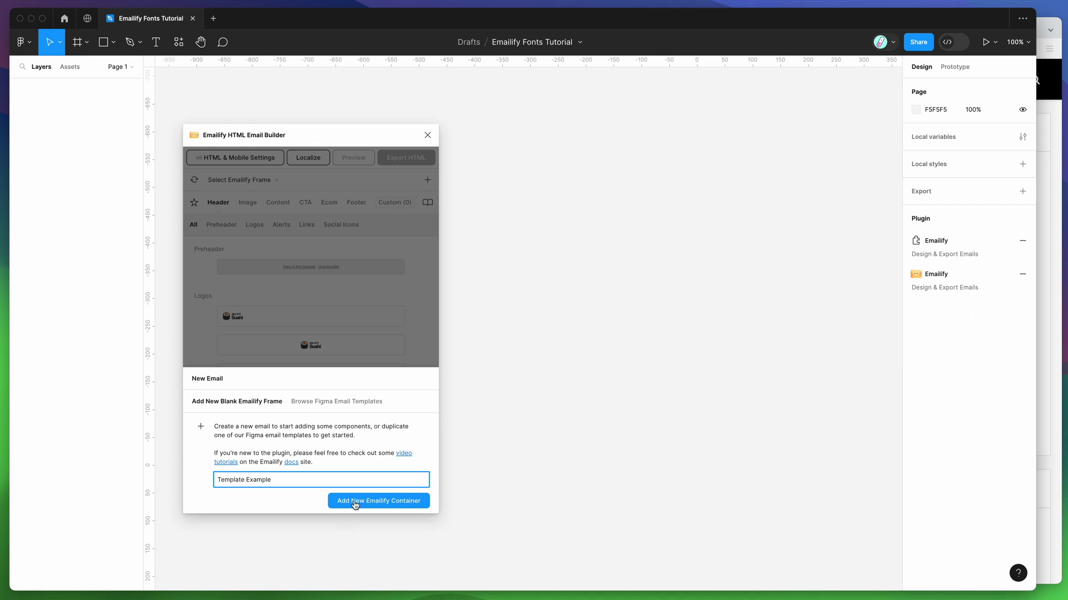
{"action": "left_click", "coordinate": [353, 504]}
Step: Add the "Welcome to Jiro" call-to-action hero to the Template Example email
{"action": "scroll", "coordinate": [549, 405], "scroll_direction": "left", "scroll_amount": 4}
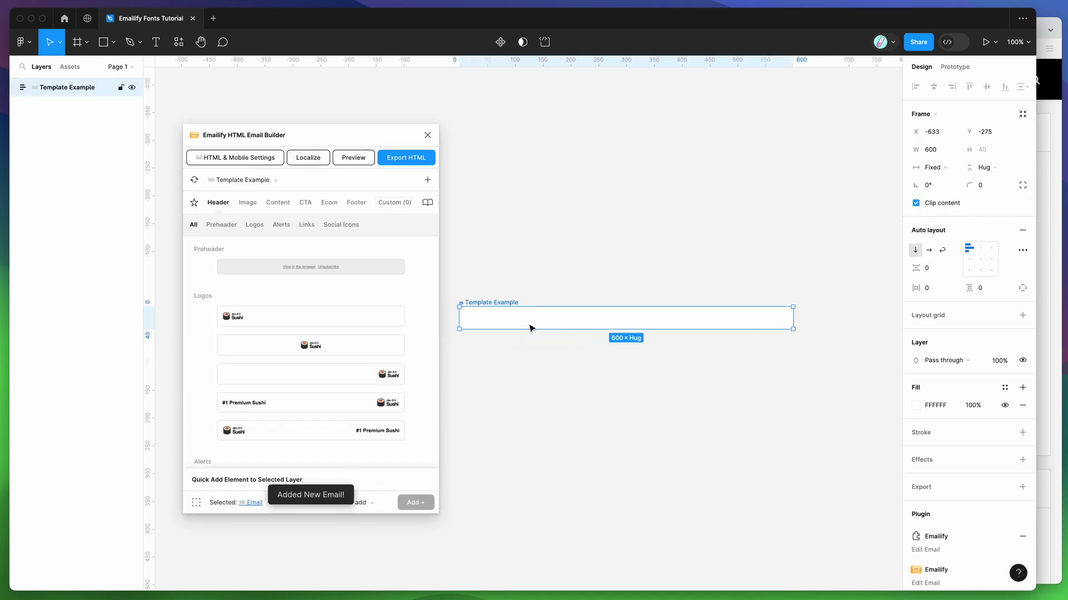
{"action": "scroll", "coordinate": [531, 327], "scroll_direction": "down", "scroll_amount": 2}
{"action": "scroll", "coordinate": [511, 303], "scroll_direction": "down", "scroll_amount": 2}
{"action": "scroll", "coordinate": [511, 303], "scroll_direction": "right", "scroll_amount": 1}
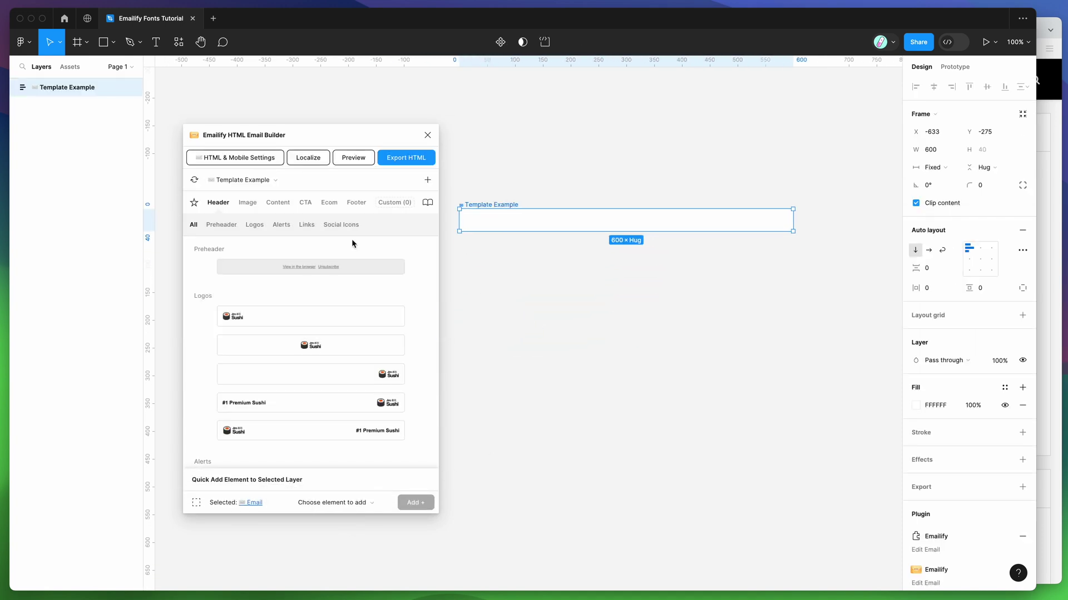
{"action": "left_click_drag", "start_coordinate": [318, 140], "coordinate": [326, 117]}
{"action": "left_click", "coordinate": [285, 198]}
{"action": "left_click", "coordinate": [321, 284]}
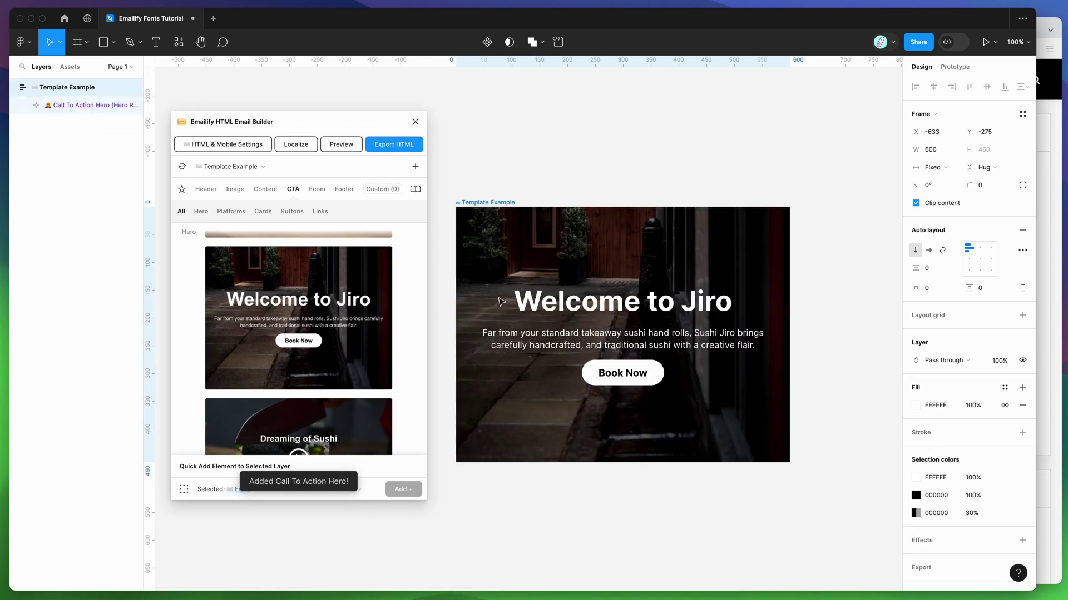
Step: Examine the hero's background image fill and its heading text layer
{"action": "left_click", "coordinate": [535, 235]}
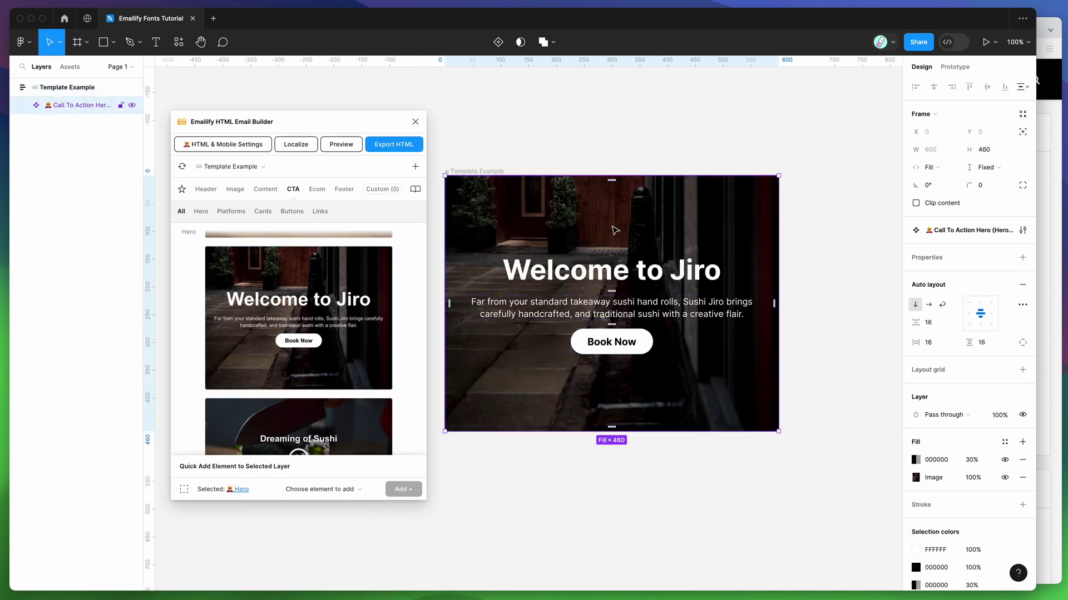
{"action": "scroll", "coordinate": [914, 403], "scroll_direction": "down", "scroll_amount": 1}
{"action": "scroll", "coordinate": [916, 411], "scroll_direction": "down", "scroll_amount": 2}
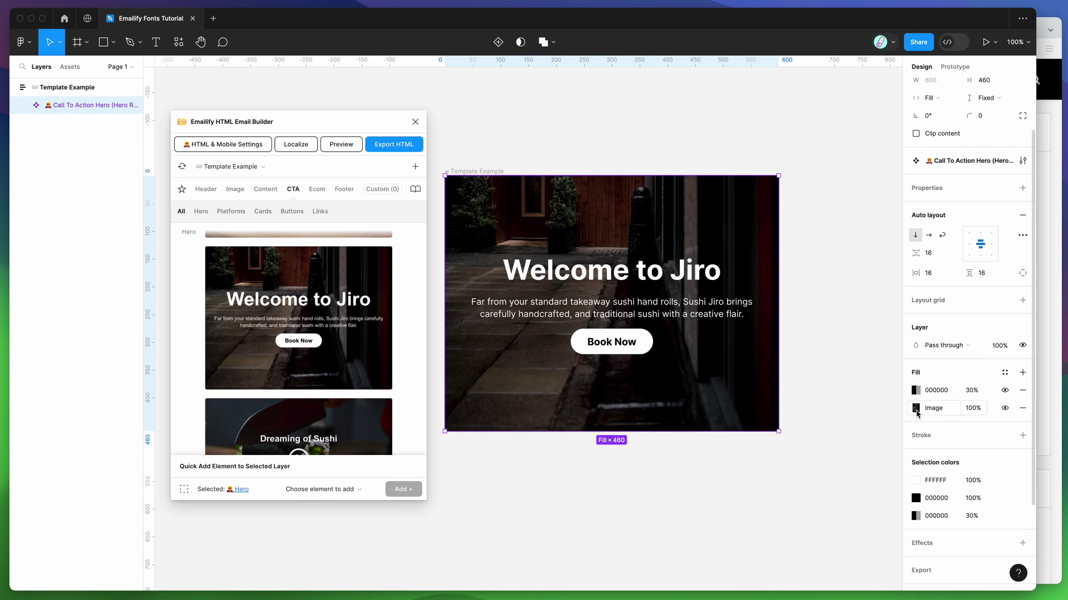
{"action": "left_click", "coordinate": [915, 409]}
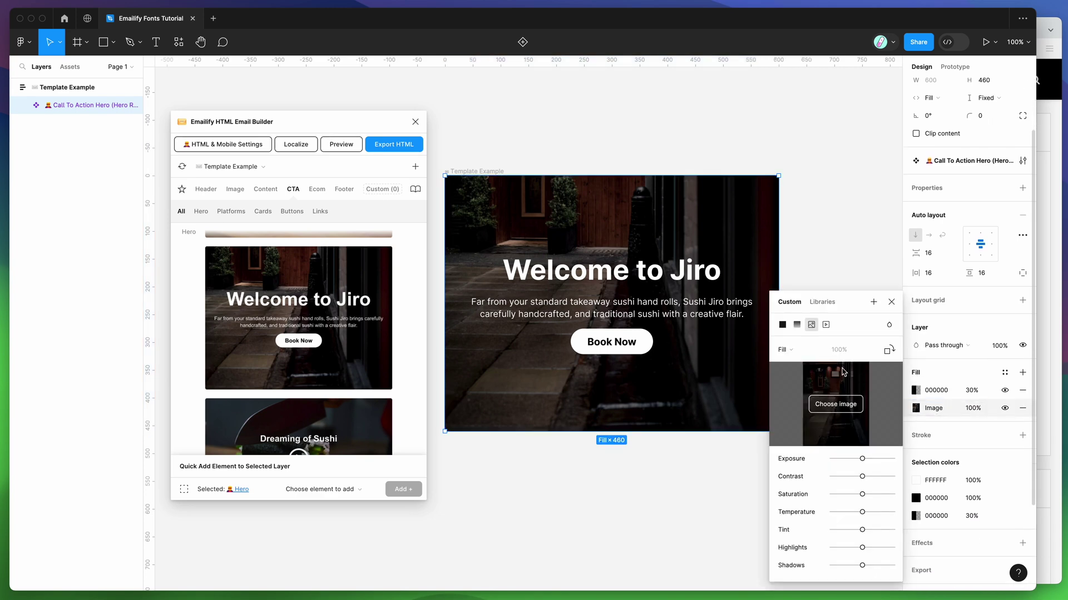
{"action": "left_click", "coordinate": [891, 302]}
{"action": "double_click", "coordinate": [651, 272]}
{"action": "double_click", "coordinate": [651, 277]}
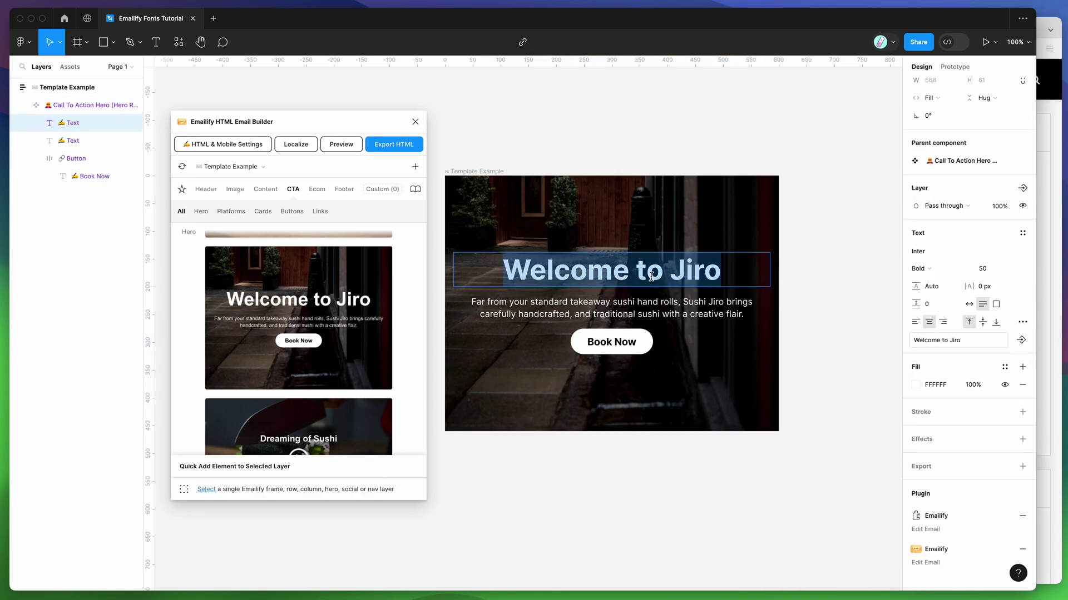
{"action": "key", "text": "Escape"}
Step: Add the centred "Experience our sushi bar" heading-with-paragraph content block below the hero
{"action": "left_click", "coordinate": [272, 191]}
{"action": "scroll", "coordinate": [284, 295], "scroll_direction": "down", "scroll_amount": 1}
{"action": "left_click", "coordinate": [284, 295]}
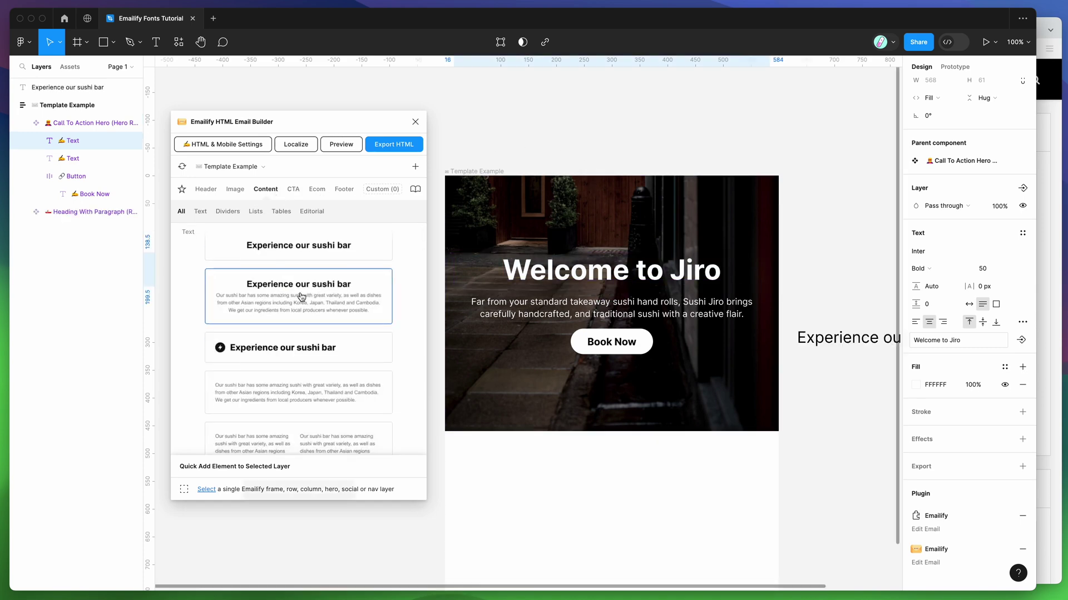
{"action": "scroll", "coordinate": [589, 416], "scroll_direction": "down", "scroll_amount": 5}
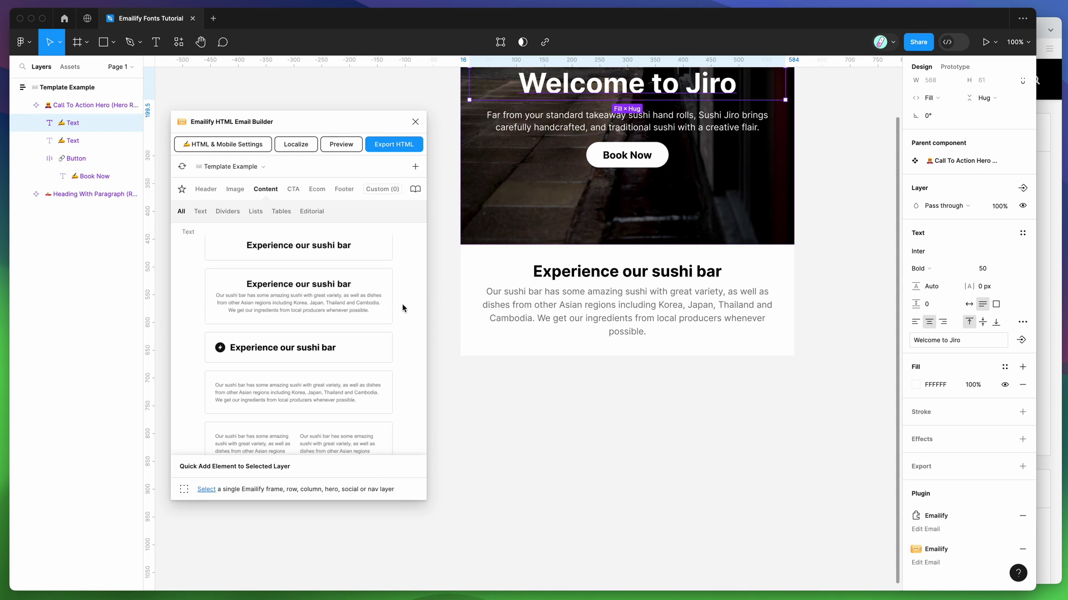
Step: Add the split logo footer with the company address and social icons to the email
{"action": "scroll", "coordinate": [403, 305], "scroll_direction": "down", "scroll_amount": 2}
{"action": "left_click", "coordinate": [343, 189]}
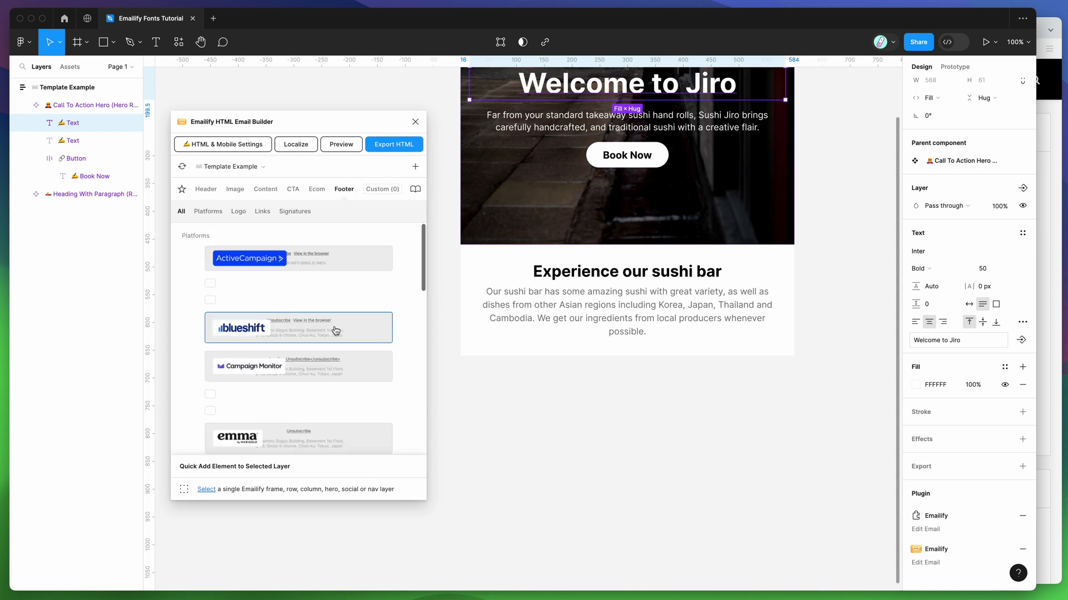
{"action": "scroll", "coordinate": [364, 345], "scroll_direction": "down", "scroll_amount": 2}
{"action": "scroll", "coordinate": [368, 349], "scroll_direction": "down", "scroll_amount": 10}
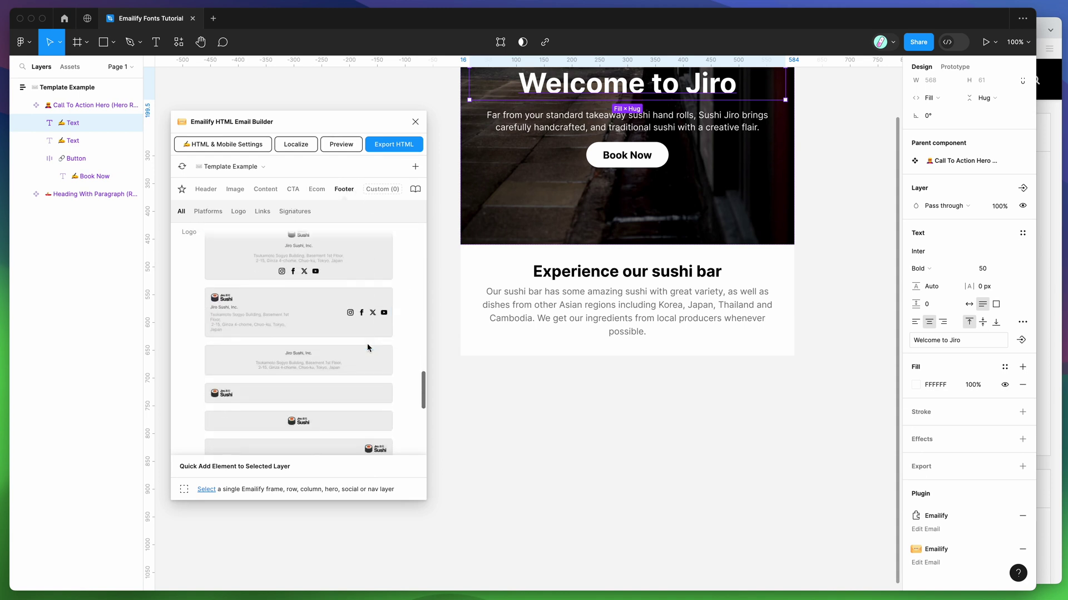
{"action": "left_click", "coordinate": [300, 318]}
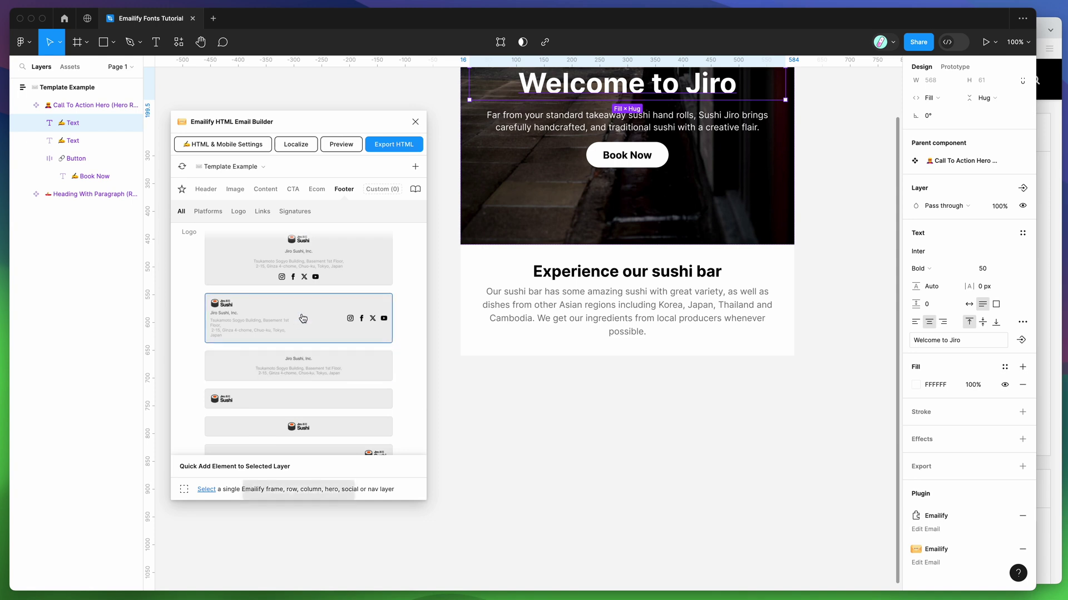
Step: Add the two-column split paragraph content block and move it above the footer
{"action": "left_click", "coordinate": [266, 189]}
{"action": "scroll", "coordinate": [300, 278], "scroll_direction": "down", "scroll_amount": 3}
{"action": "left_click", "coordinate": [310, 284]}
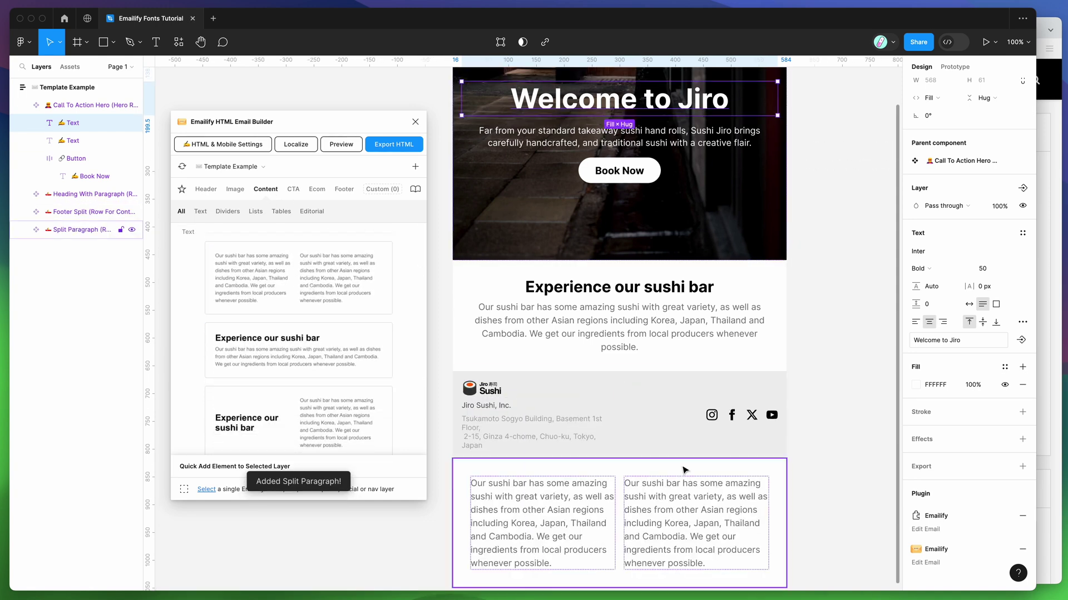
{"action": "left_click", "coordinate": [529, 502]}
{"action": "key", "text": "Up"}
Step: Add the "Head Sushi Chef" image-and-text card and move it above the two-column paragraph row
{"action": "left_click", "coordinate": [235, 189]}
{"action": "scroll", "coordinate": [279, 387], "scroll_direction": "down", "scroll_amount": 10}
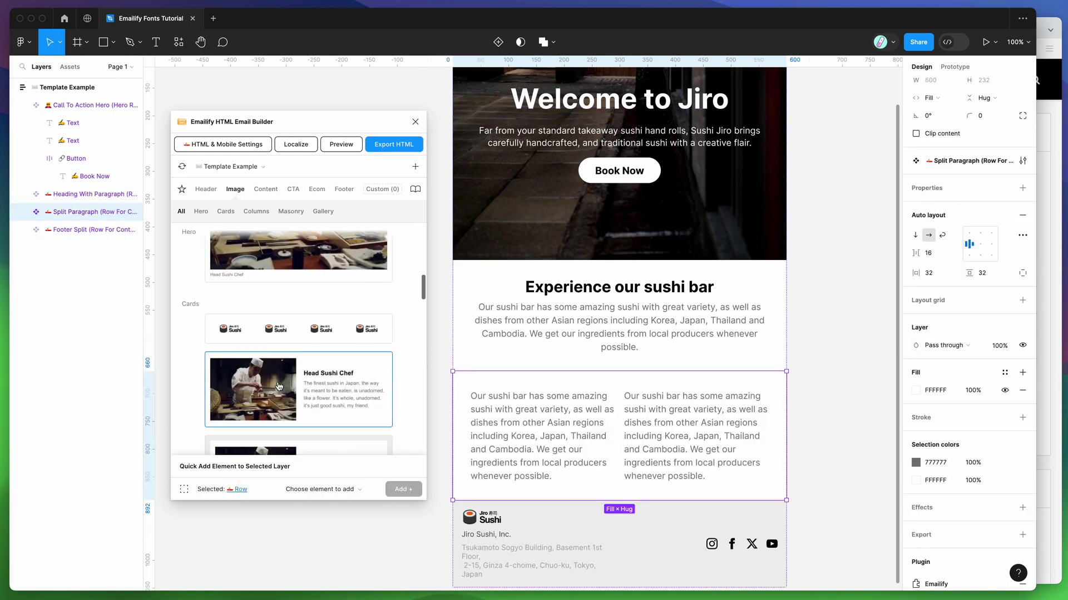
{"action": "left_click", "coordinate": [299, 323]}
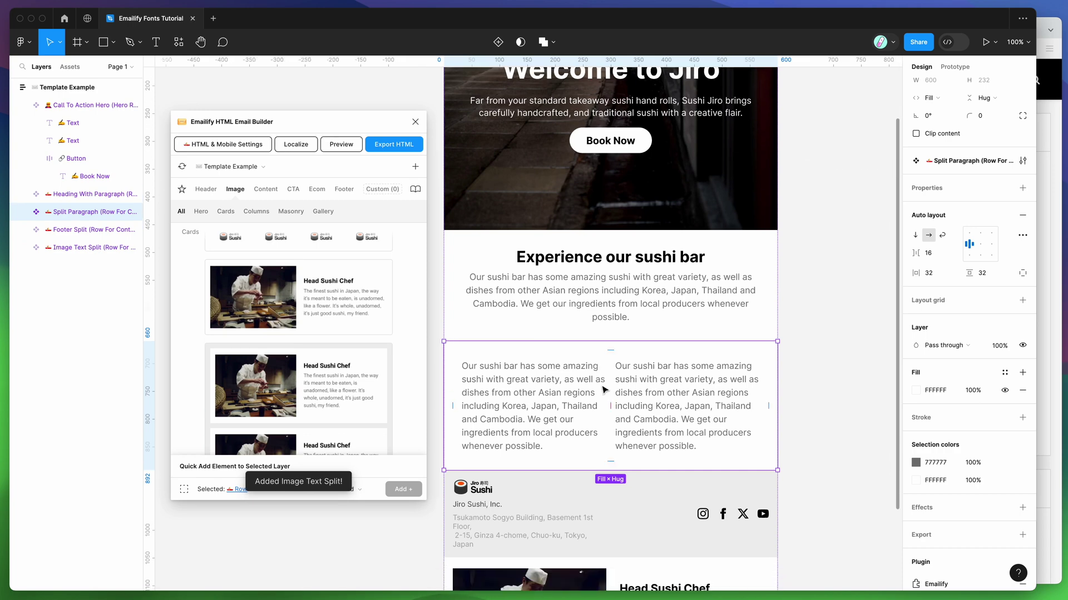
{"action": "key", "text": "Up"}
{"action": "key", "text": "Up"}
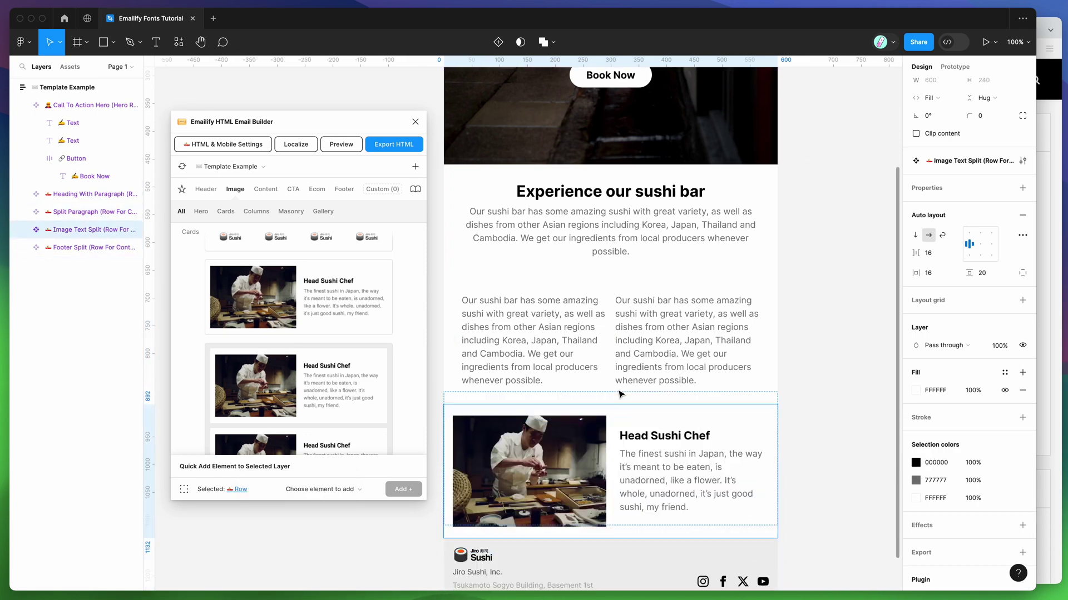
{"action": "scroll", "coordinate": [617, 317], "scroll_direction": "up", "scroll_amount": 3}
{"action": "scroll", "coordinate": [617, 317], "scroll_direction": "down", "scroll_amount": 3}
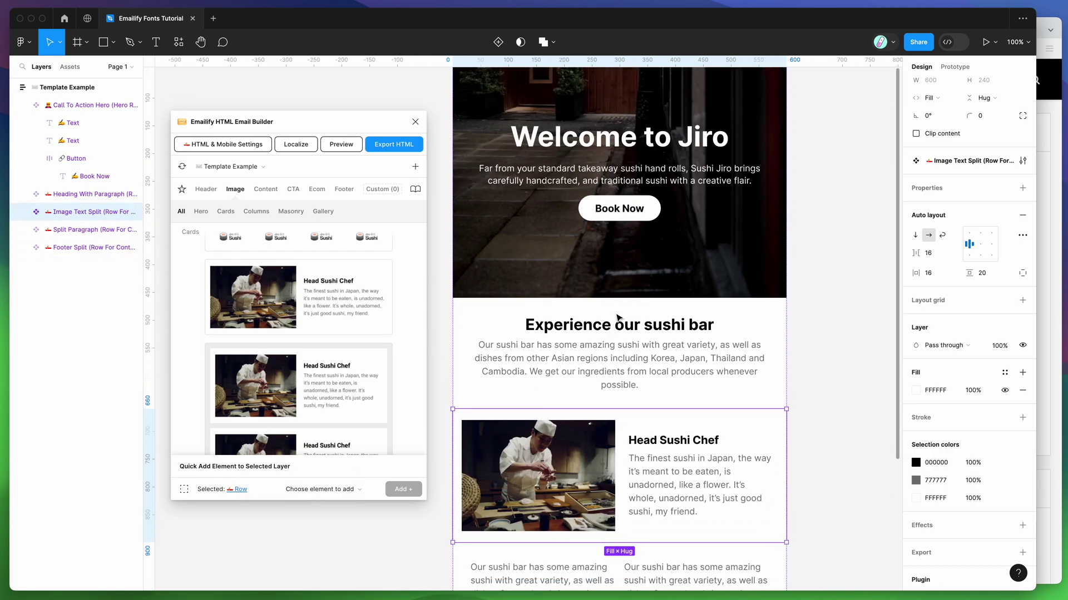
{"action": "scroll", "coordinate": [617, 317], "scroll_direction": "down", "scroll_amount": 1}
{"action": "left_click", "coordinate": [447, 162]}
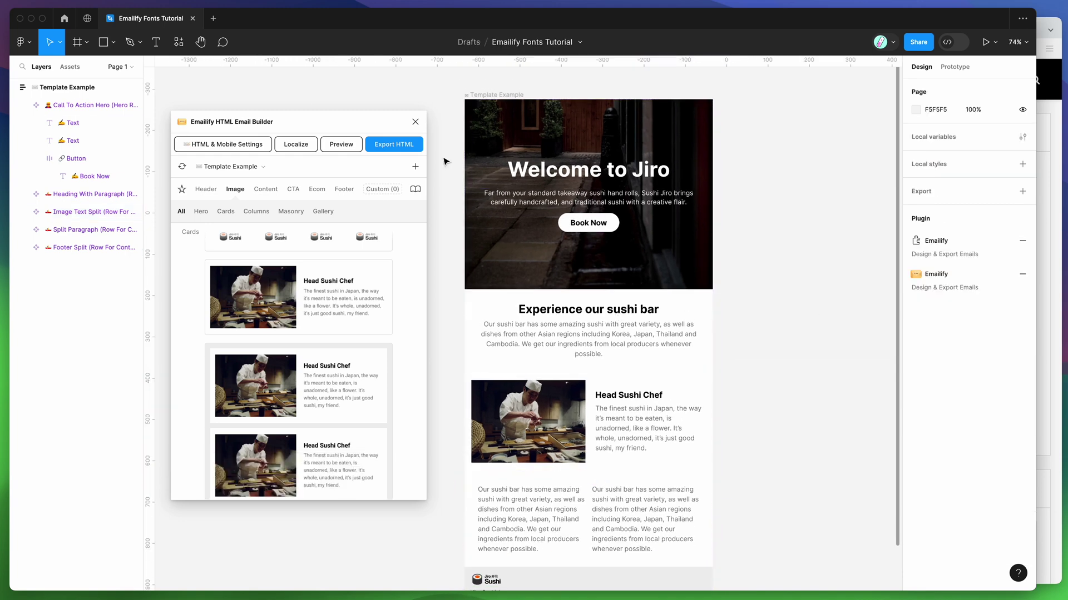
Step: Open the email preview, try selecting the hero text, and set the preview device to Desktop
{"action": "left_click", "coordinate": [343, 134]}
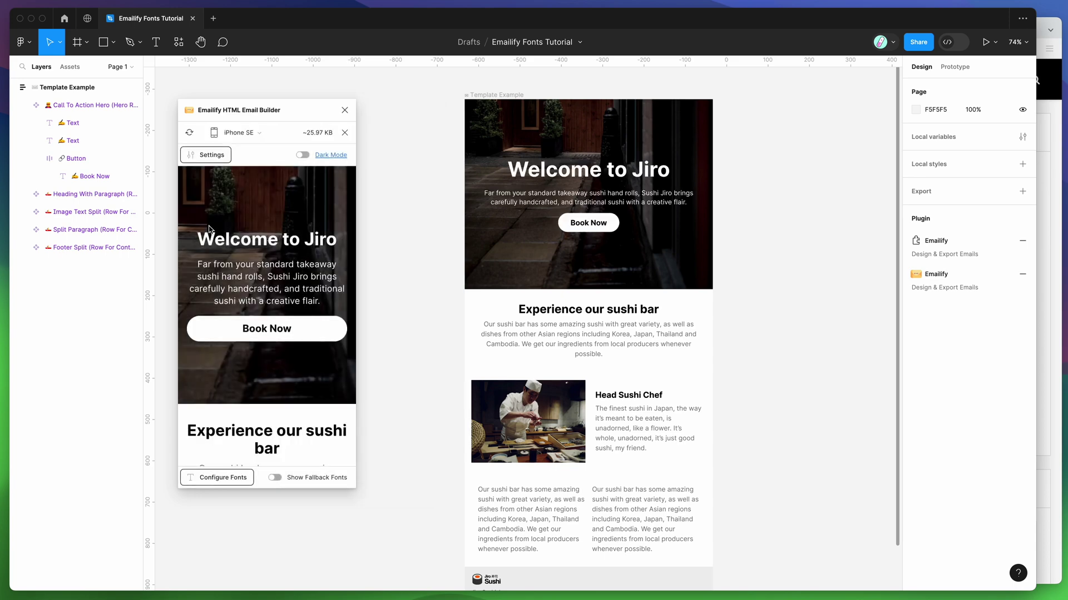
{"action": "left_click_drag", "start_coordinate": [223, 240], "coordinate": [341, 306]}
{"action": "left_click", "coordinate": [340, 305]}
{"action": "left_click", "coordinate": [255, 133]}
{"action": "left_click", "coordinate": [252, 166]}
Step: Check whether the hero and body text can be selected as live text in the desktop preview
{"action": "left_click_drag", "start_coordinate": [281, 255], "coordinate": [476, 333]}
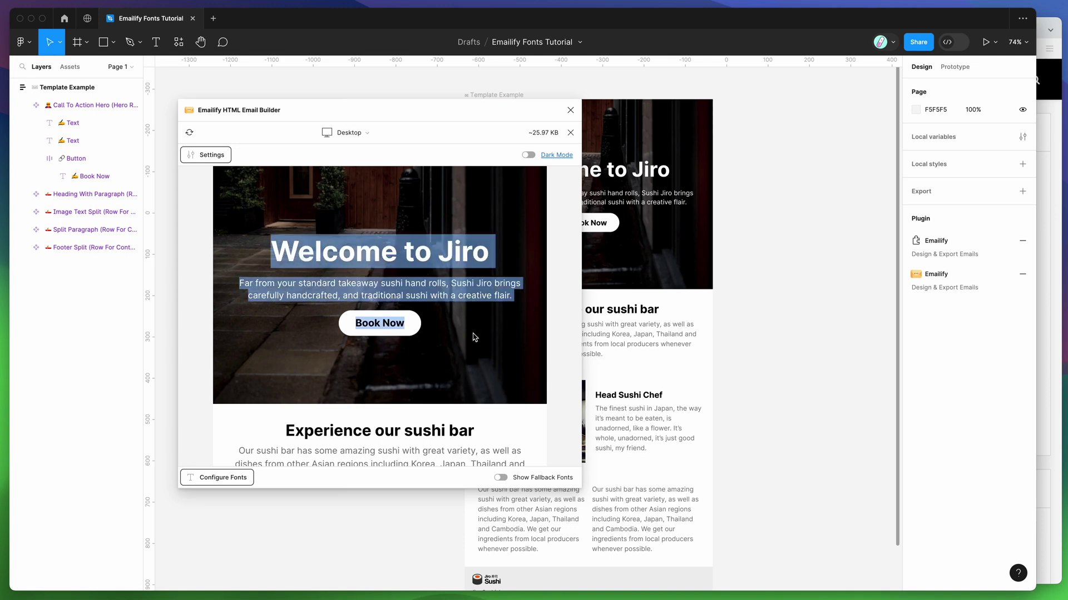
{"action": "scroll", "coordinate": [478, 340], "scroll_direction": "down", "scroll_amount": 3}
{"action": "left_click_drag", "start_coordinate": [282, 328], "coordinate": [431, 366]}
{"action": "scroll", "coordinate": [429, 312], "scroll_direction": "up", "scroll_amount": 3}
{"action": "left_click", "coordinate": [432, 292]}
Step: Move the preview window aside and inspect the font settings of the hero's heading and paragraph
{"action": "left_click_drag", "start_coordinate": [456, 115], "coordinate": [378, 140]}
{"action": "left_click", "coordinate": [565, 175]}
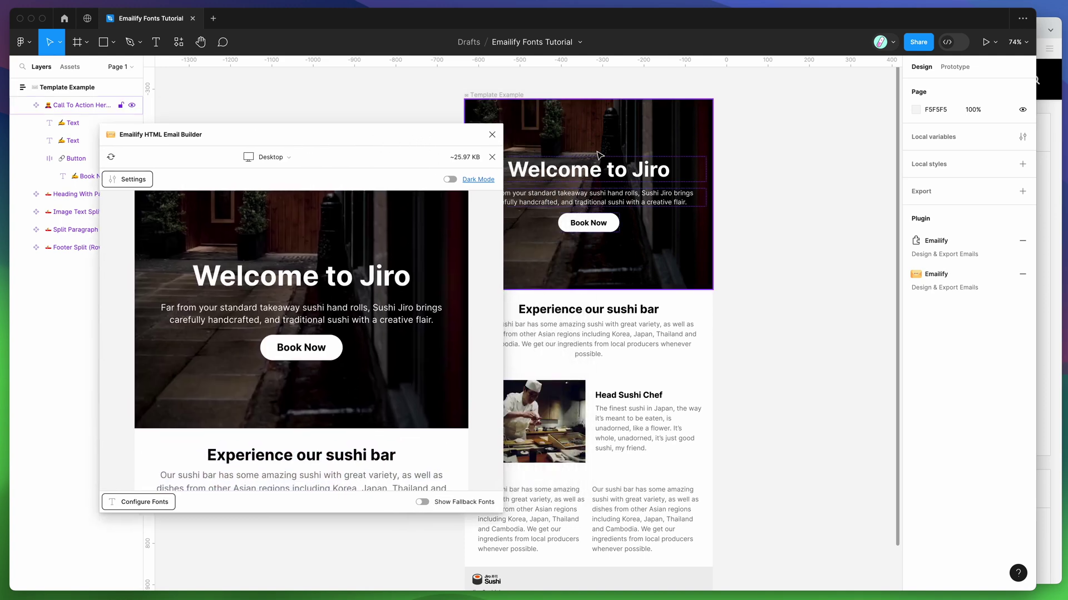
{"action": "scroll", "coordinate": [658, 203], "scroll_direction": "up", "scroll_amount": 5}
{"action": "left_click", "coordinate": [657, 202]}
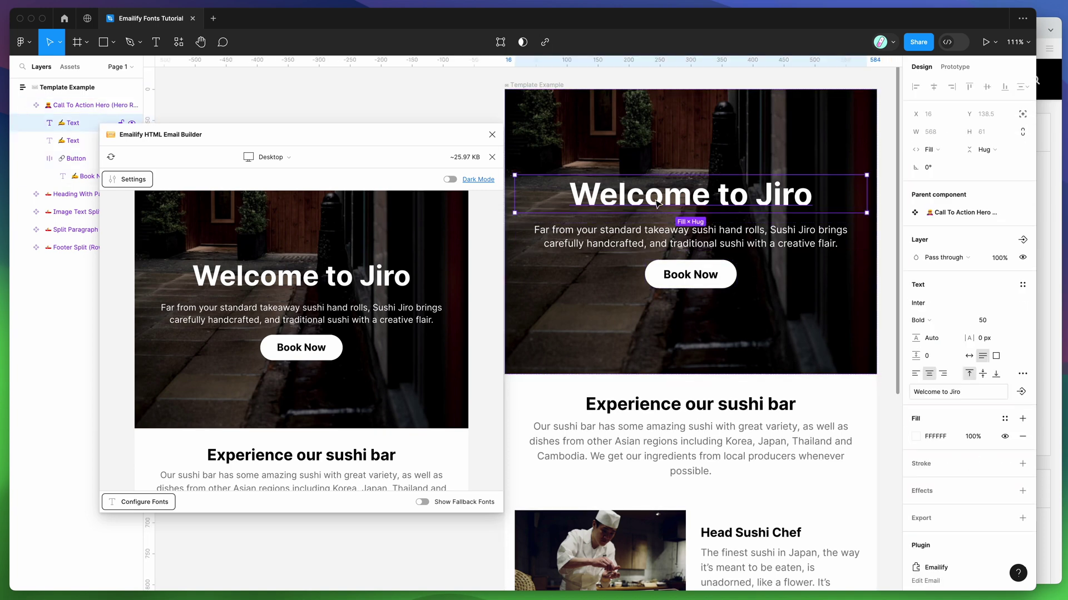
{"action": "left_click", "coordinate": [778, 236]}
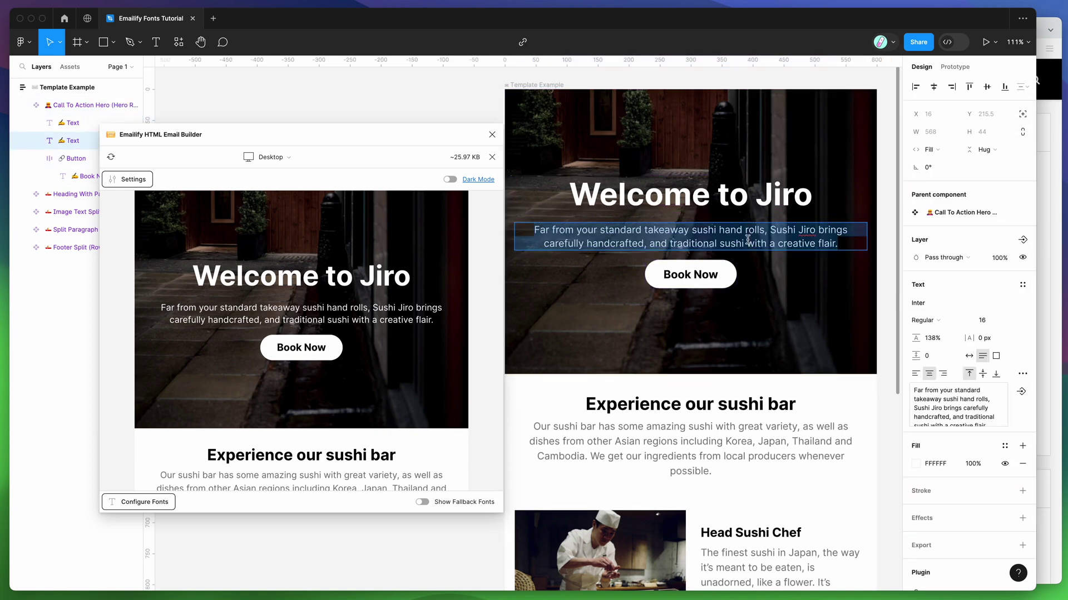
{"action": "scroll", "coordinate": [751, 244], "scroll_direction": "down", "scroll_amount": 3}
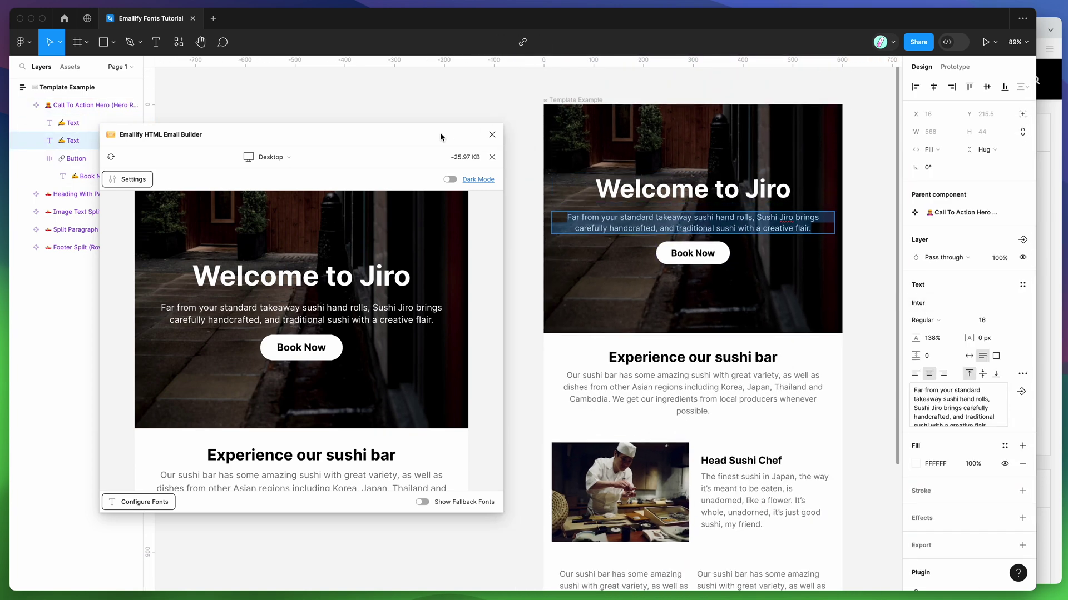
Step: Reposition the preview window, switch to the browser's ECHELON font page on CDN Fonts, and highlight part of the site address
{"action": "left_click_drag", "start_coordinate": [443, 135], "coordinate": [473, 125]}
{"action": "left_click", "coordinate": [1049, 220]}
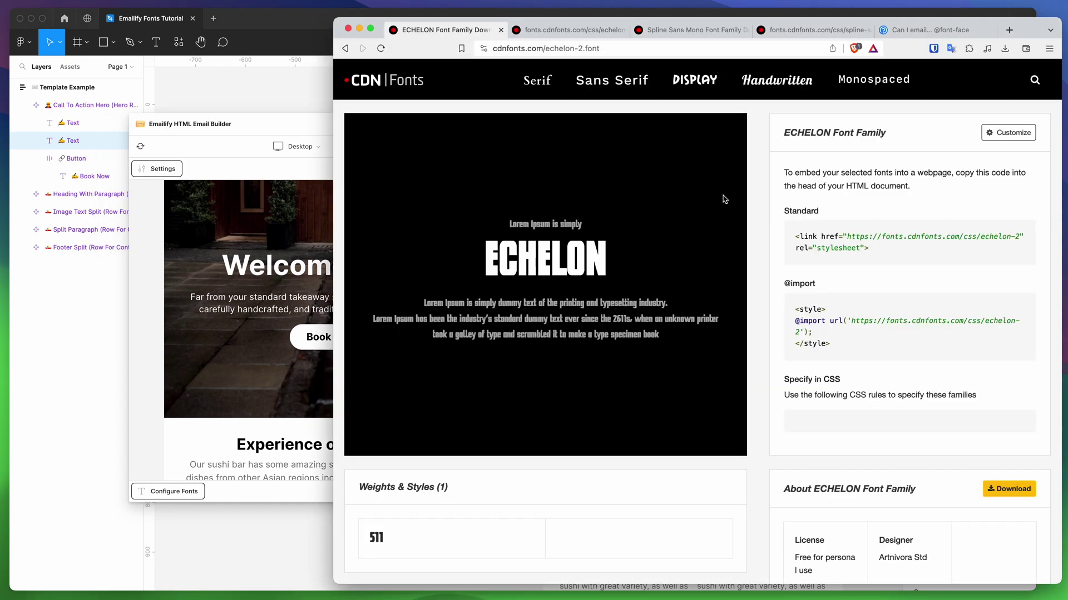
{"action": "double_click", "coordinate": [505, 48]}
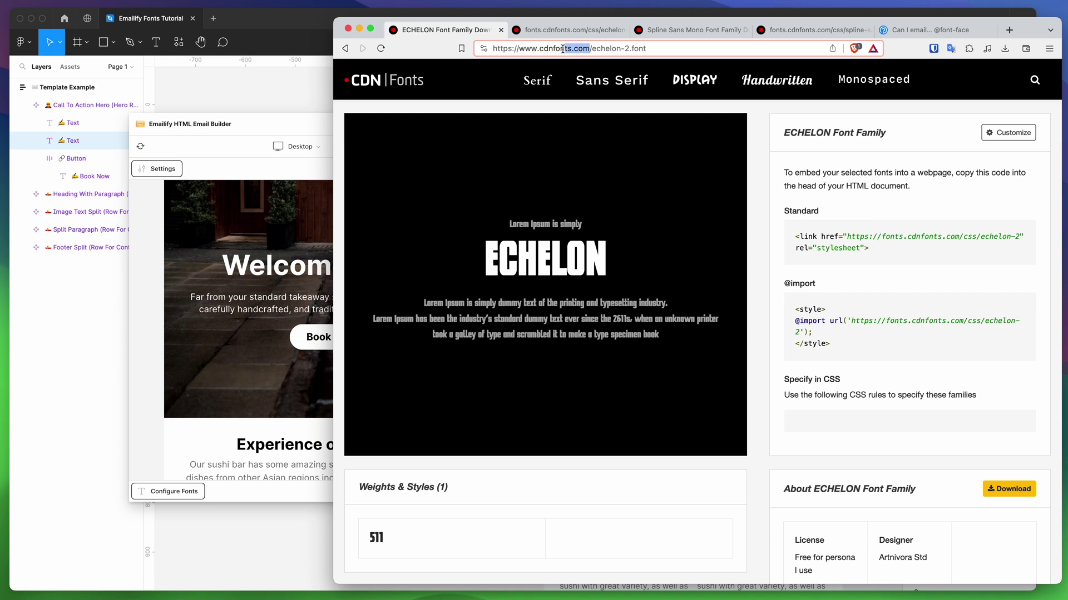
Step: Review the ECHELON embed code on CDN Fonts and open the Spline Sans Mono font page
{"action": "left_click", "coordinate": [590, 117]}
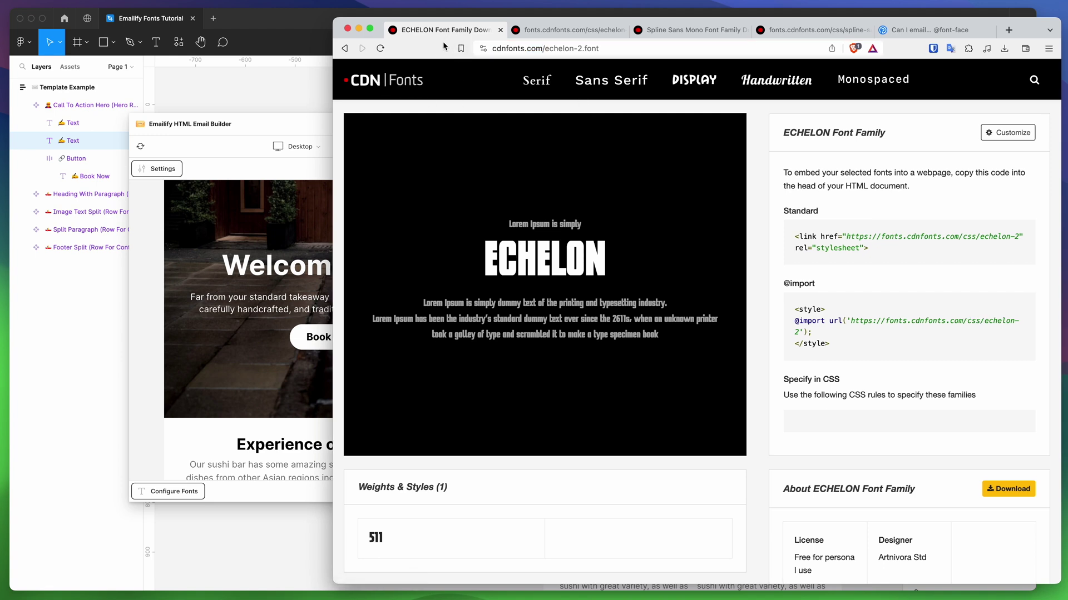
{"action": "scroll", "coordinate": [632, 233], "scroll_direction": "down", "scroll_amount": 1}
{"action": "scroll", "coordinate": [791, 278], "scroll_direction": "up", "scroll_amount": 1}
{"action": "mouse_move", "coordinate": [903, 362]}
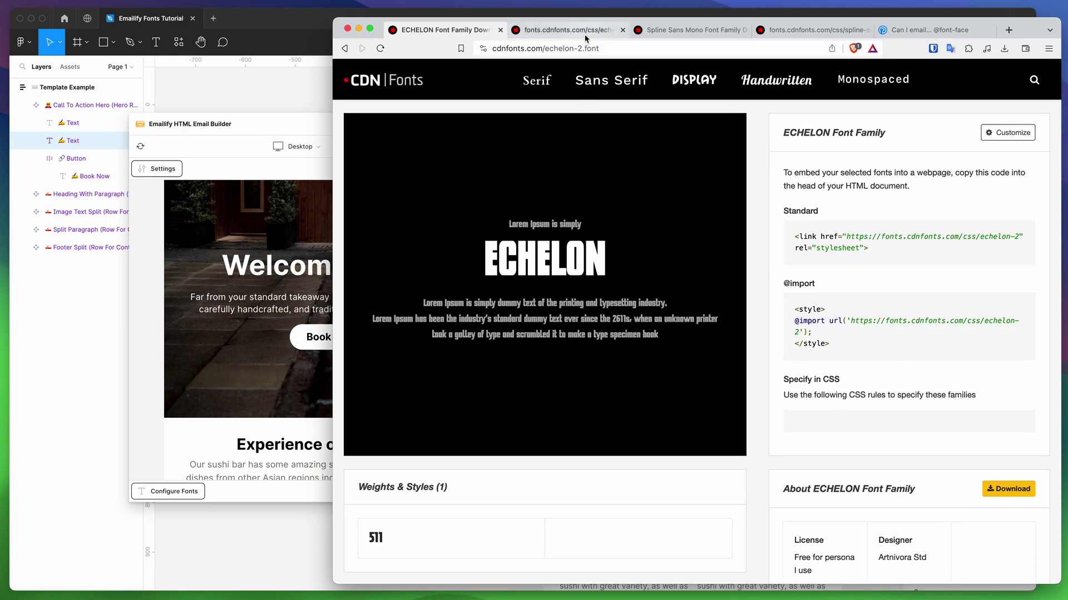
{"action": "left_click", "coordinate": [683, 32]}
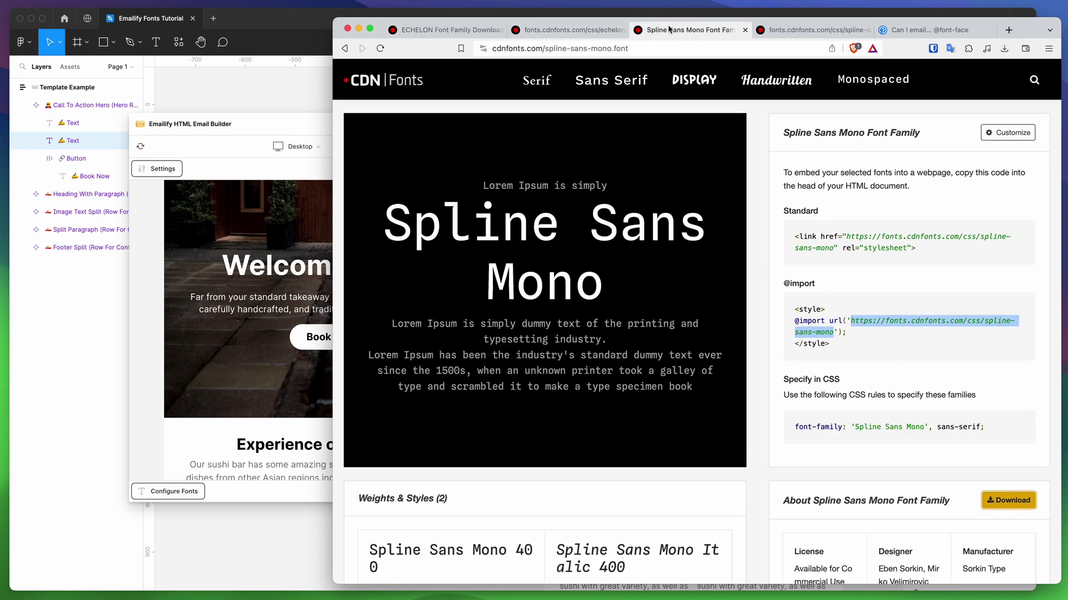
Step: Return to Figma, shift the preview window slightly, and set the hero heading "Welcome to Jiro" to the ECHELON font
{"action": "left_click", "coordinate": [288, 136]}
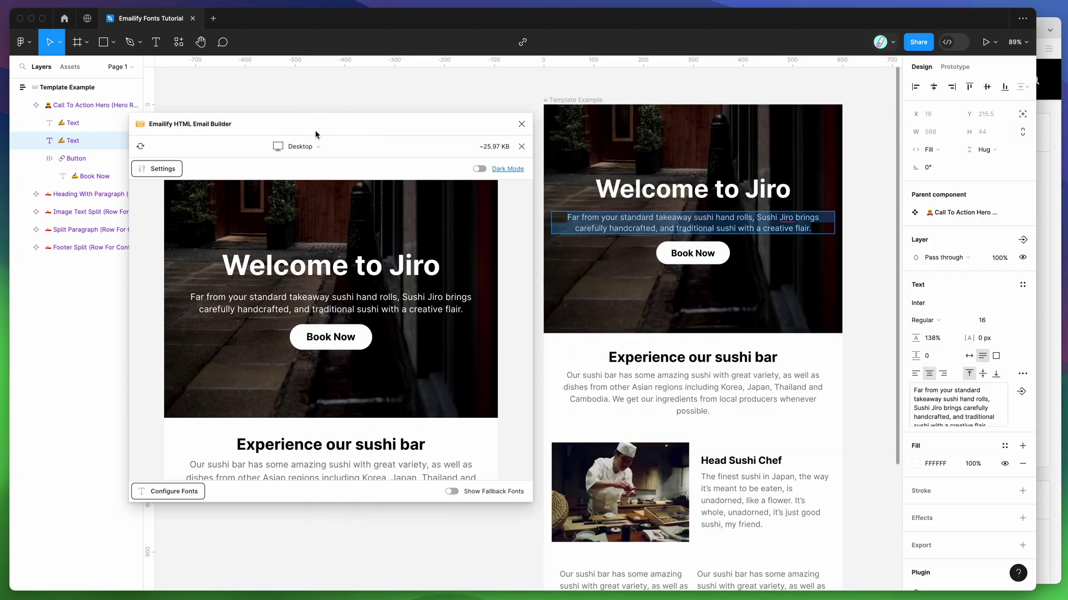
{"action": "left_click_drag", "start_coordinate": [314, 135], "coordinate": [304, 135]}
{"action": "double_click", "coordinate": [658, 184]}
{"action": "left_click_drag", "start_coordinate": [789, 189], "coordinate": [566, 189]}
{"action": "scroll", "coordinate": [762, 245], "scroll_direction": "right", "scroll_amount": 2}
{"action": "left_click", "coordinate": [939, 308]}
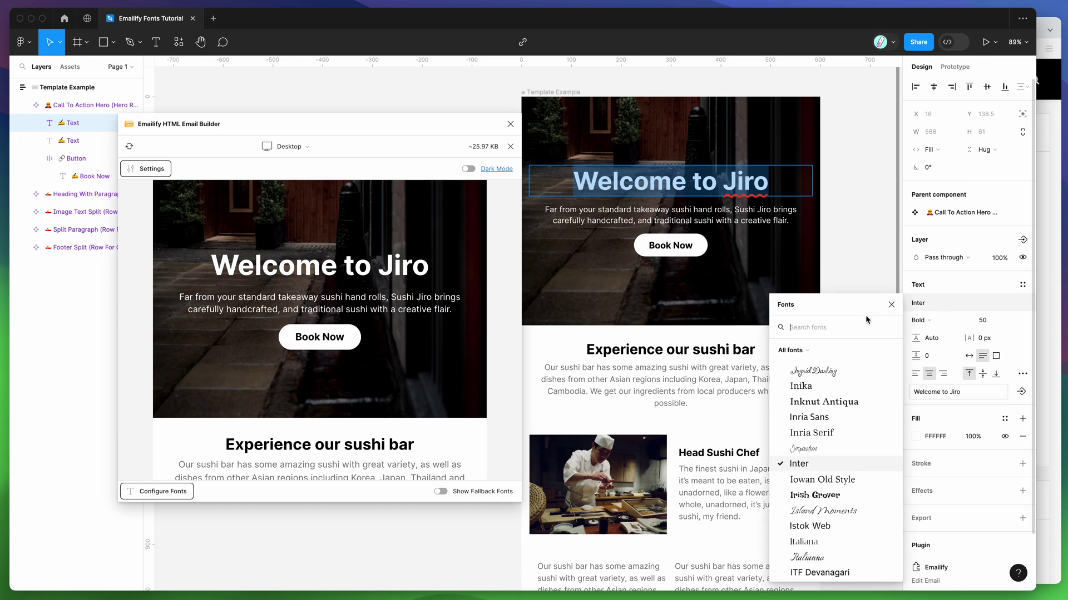
{"action": "type", "text": "ech"}
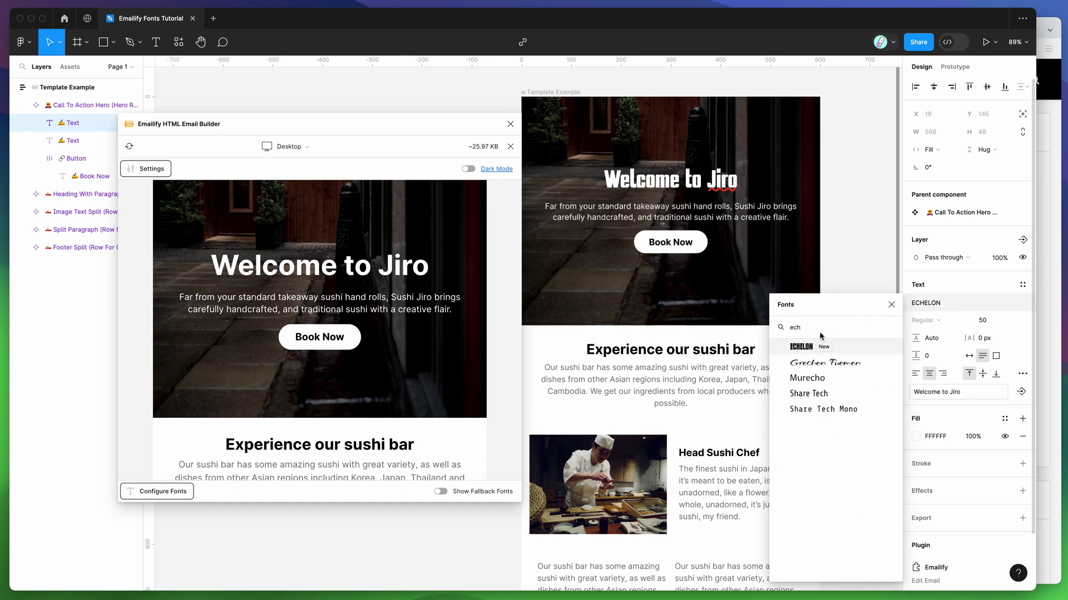
{"action": "left_click", "coordinate": [804, 352]}
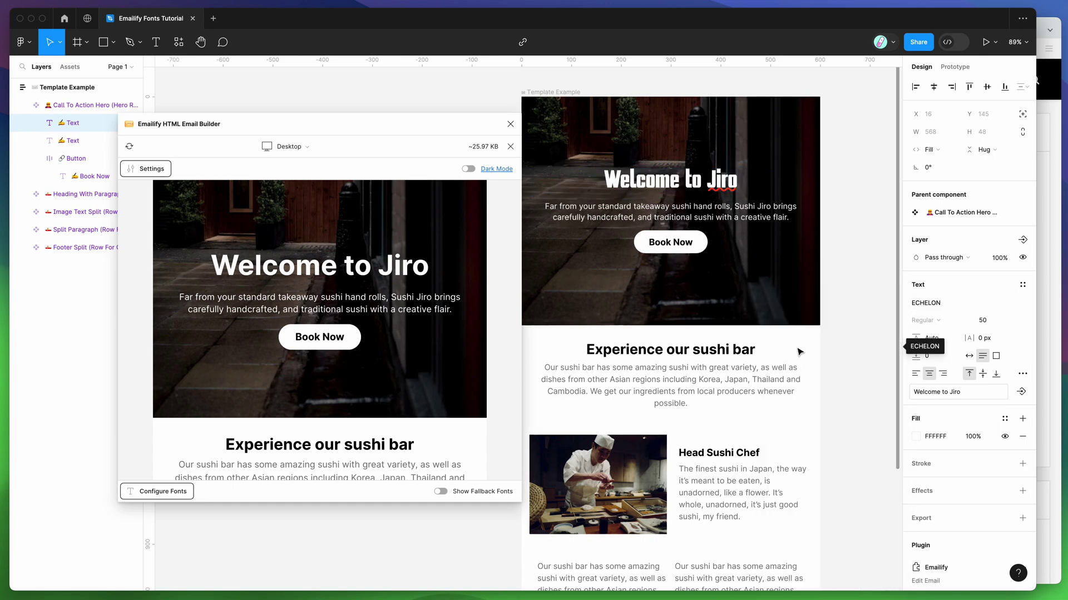
Step: Set the hero heading's font size to 60
{"action": "scroll", "coordinate": [730, 279], "scroll_direction": "down", "scroll_amount": 1}
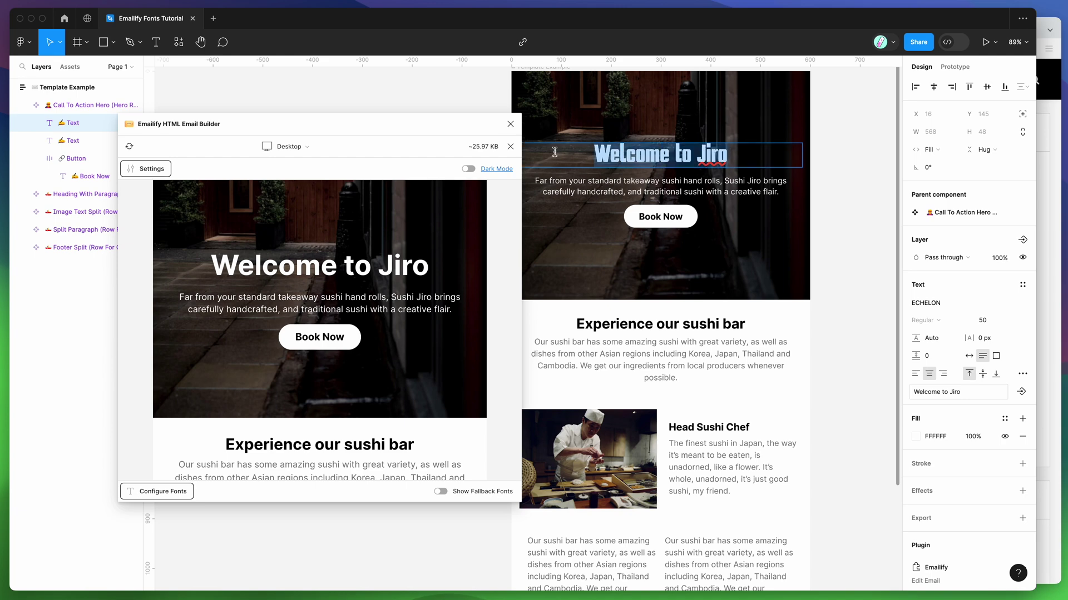
{"action": "type", "text": "60"}
{"action": "key", "text": "Return"}
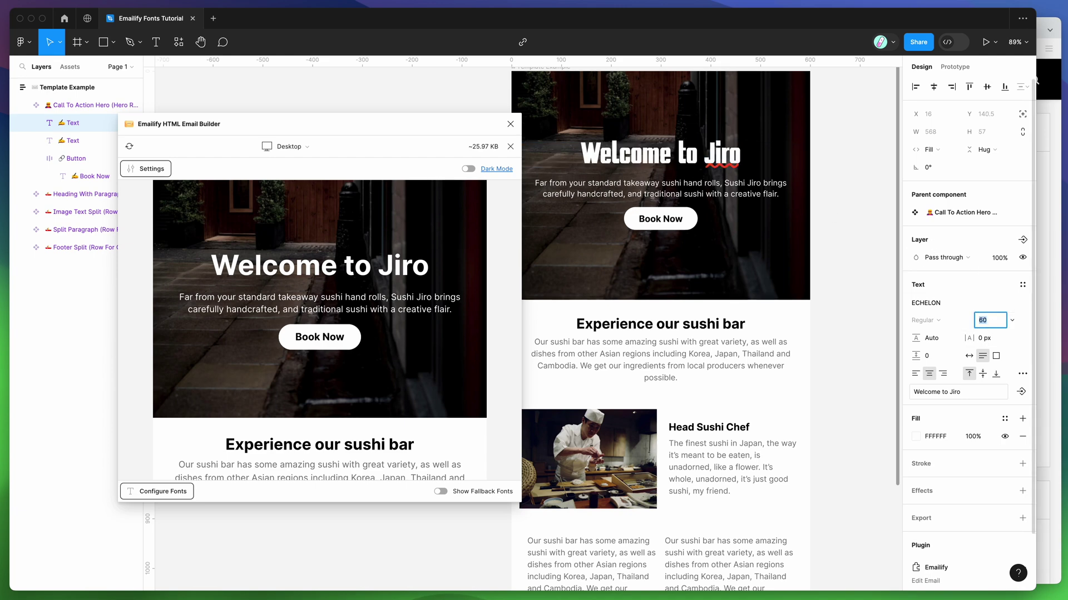
{"action": "scroll", "coordinate": [745, 239], "scroll_direction": "down", "scroll_amount": 1}
{"action": "scroll", "coordinate": [745, 239], "scroll_direction": "left", "scroll_amount": 1}
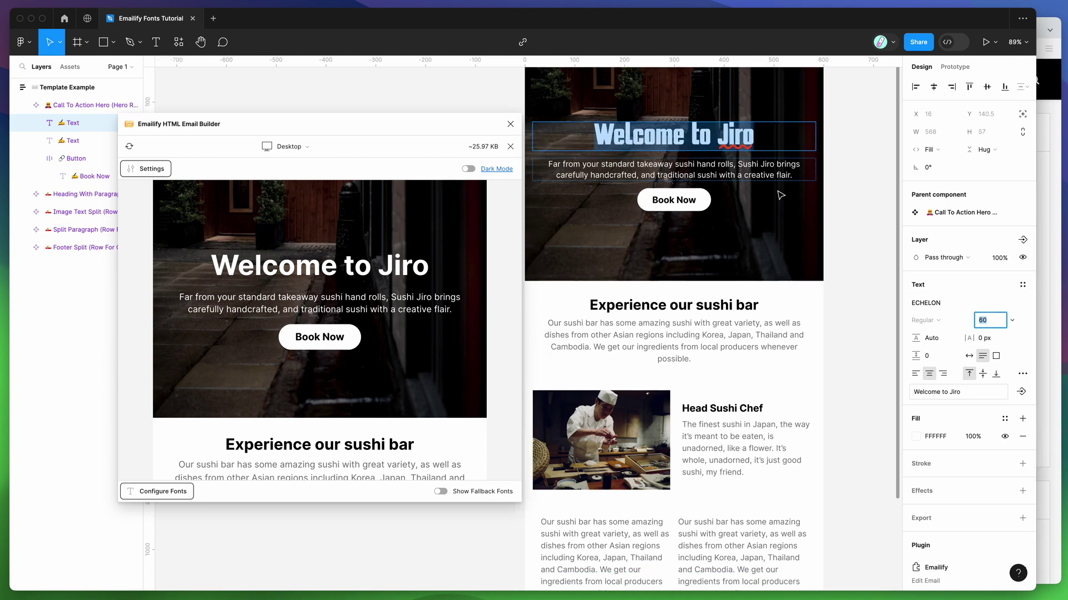
Step: Switch to the browser to check the Spline Sans Mono font name, and return to Figma
{"action": "key", "text": "super+Tab"}
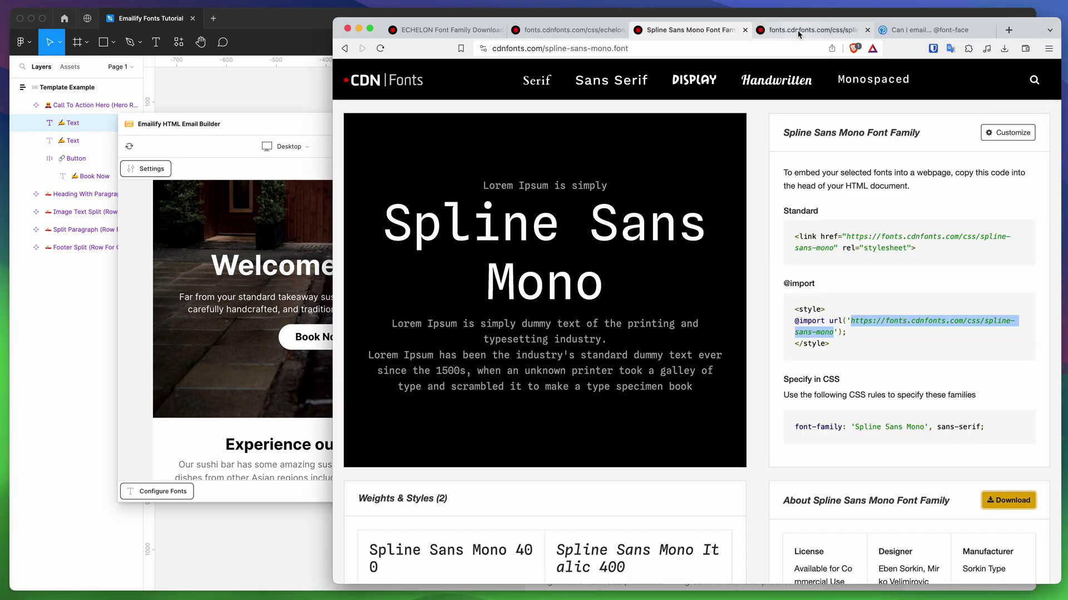
{"action": "left_click_drag", "start_coordinate": [413, 225], "coordinate": [648, 225]}
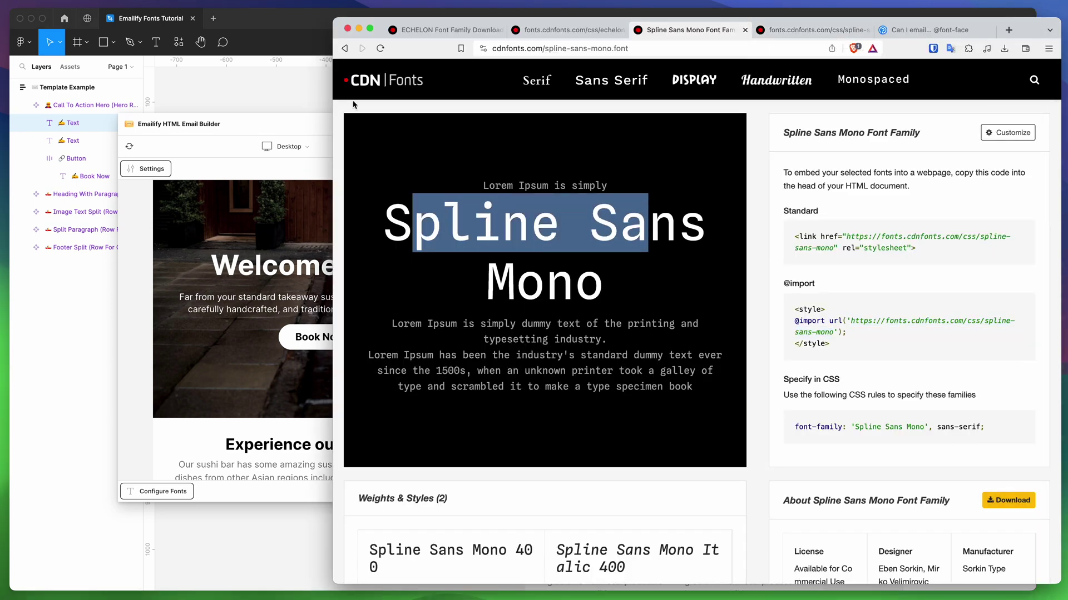
{"action": "key", "text": "super+Tab"}
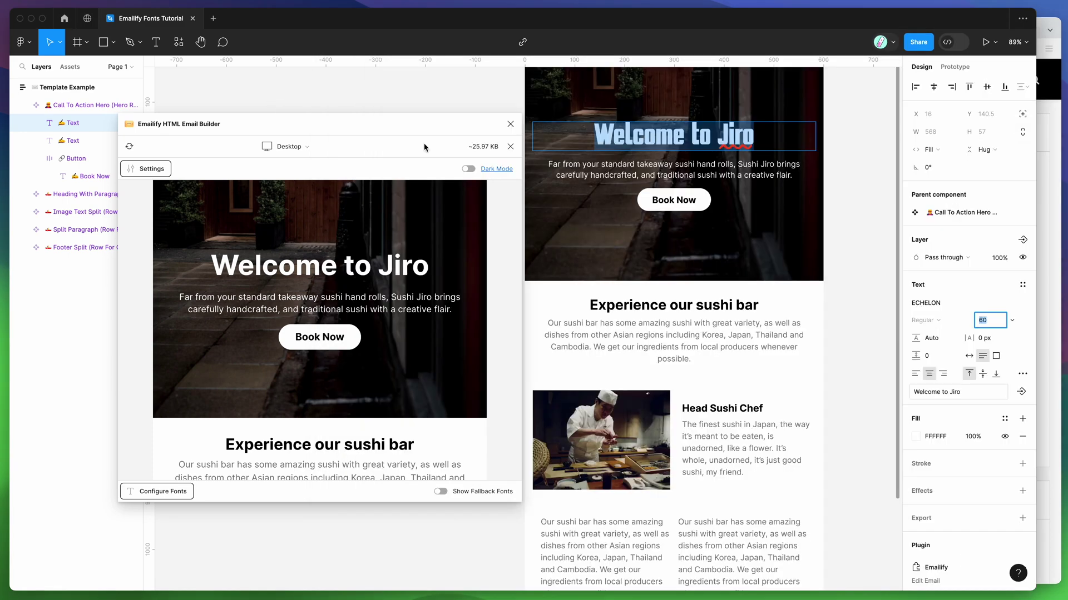
Step: Change the font of the "Experience our sushi bar" heading to Spline Sans Mono
{"action": "double_click", "coordinate": [705, 255]}
{"action": "key", "text": "super+a"}
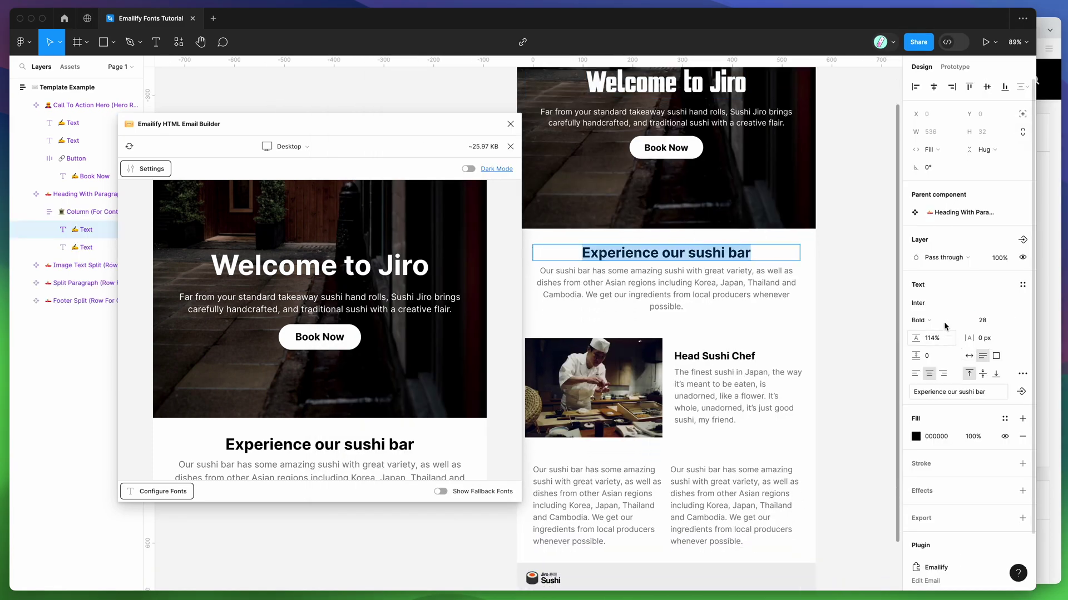
{"action": "left_click", "coordinate": [932, 302]}
{"action": "type", "text": "spl"}
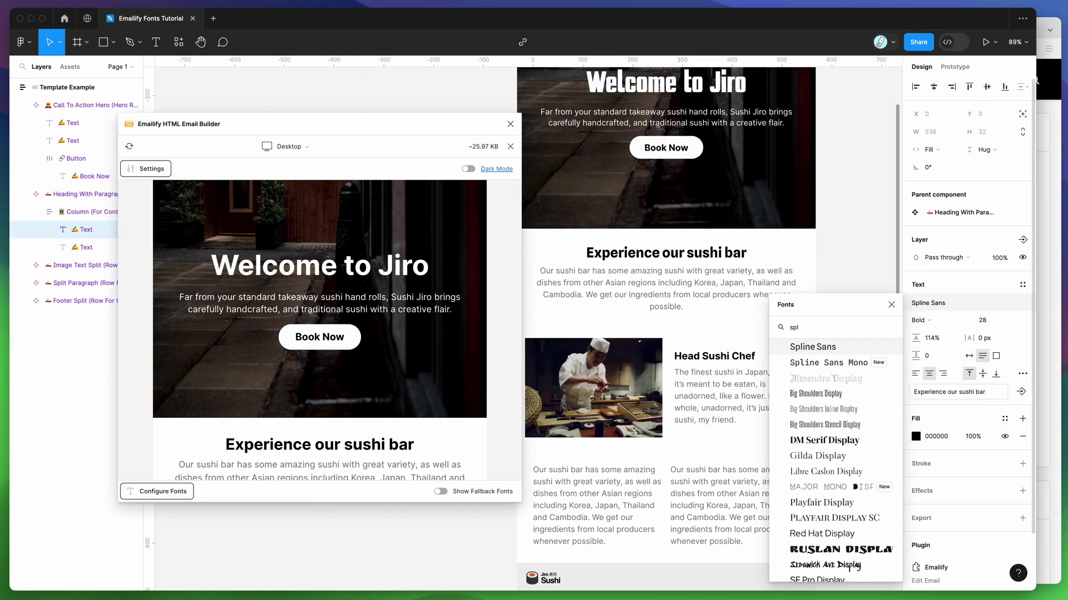
{"action": "left_click", "coordinate": [809, 366]}
Step: Change the font of the paragraph under "Head Sushi Chef" to Spline Sans Mono
{"action": "double_click", "coordinate": [713, 356]}
{"action": "key", "text": "super+a"}
{"action": "scroll", "coordinate": [806, 345], "scroll_direction": "down", "scroll_amount": 1}
{"action": "left_click", "coordinate": [918, 303]}
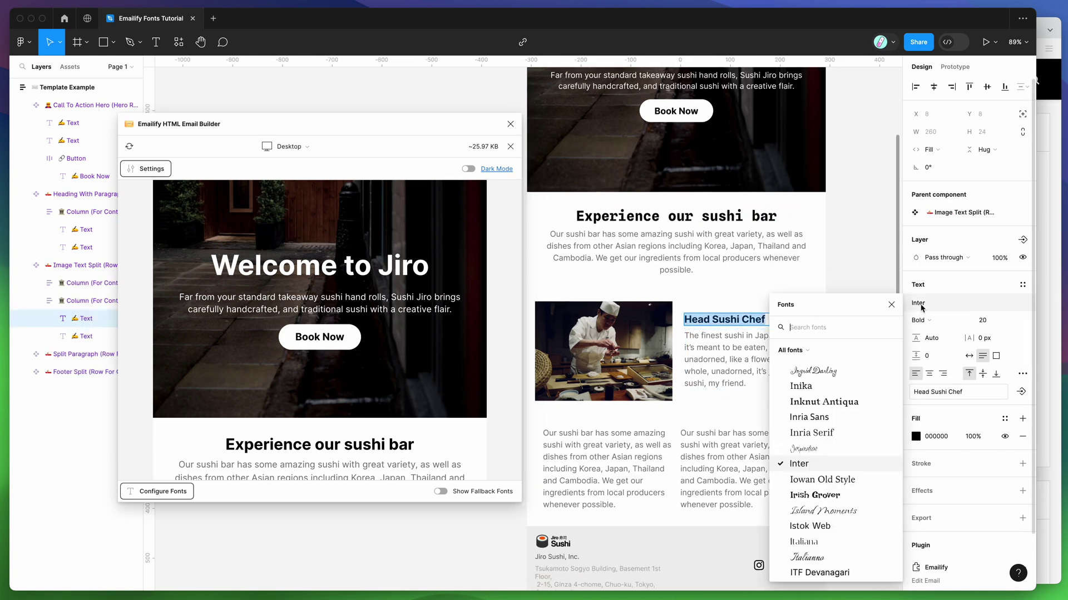
{"action": "double_click", "coordinate": [724, 359]}
{"action": "left_click_drag", "start_coordinate": [748, 383], "coordinate": [665, 323]}
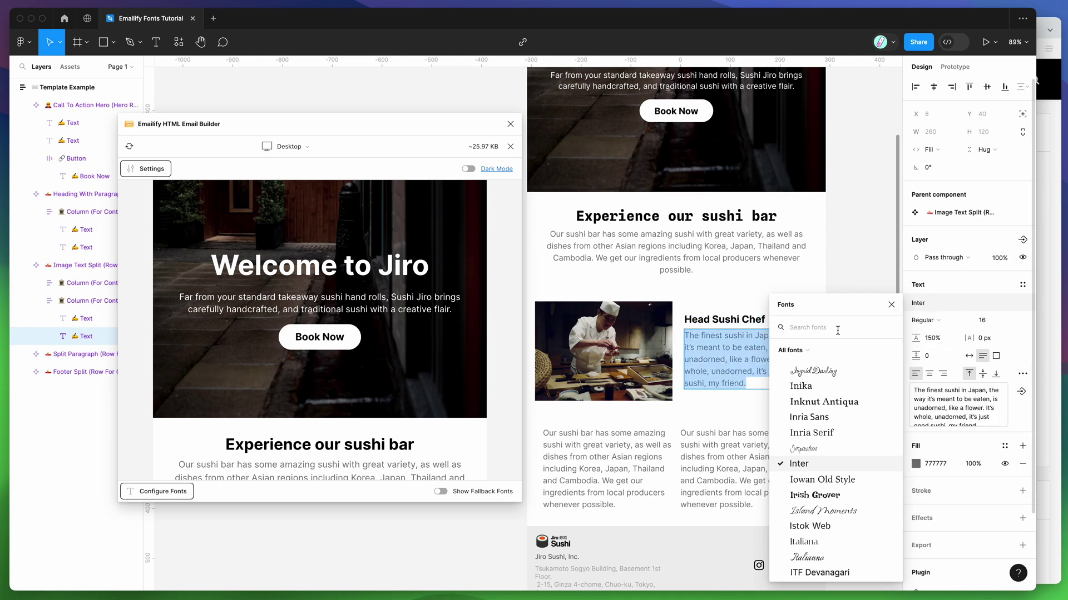
{"action": "type", "text": "spline"}
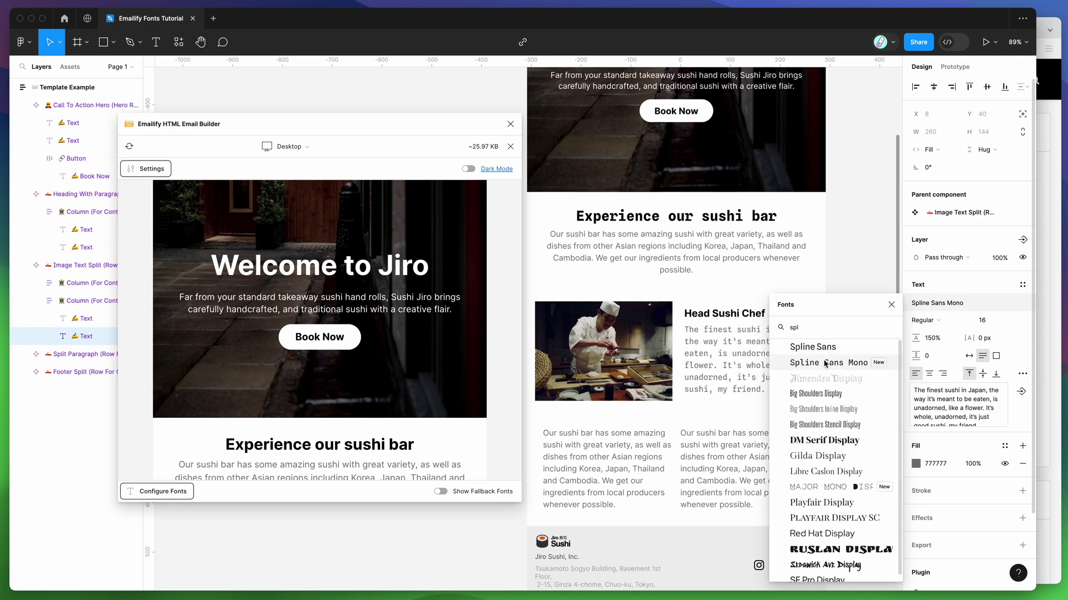
{"action": "left_click", "coordinate": [777, 355]}
{"action": "left_click", "coordinate": [675, 253]}
Step: Change the font of the first paragraph in the two-column split row to Arial
{"action": "scroll", "coordinate": [640, 333], "scroll_direction": "down", "scroll_amount": 2}
{"action": "left_click", "coordinate": [613, 414]}
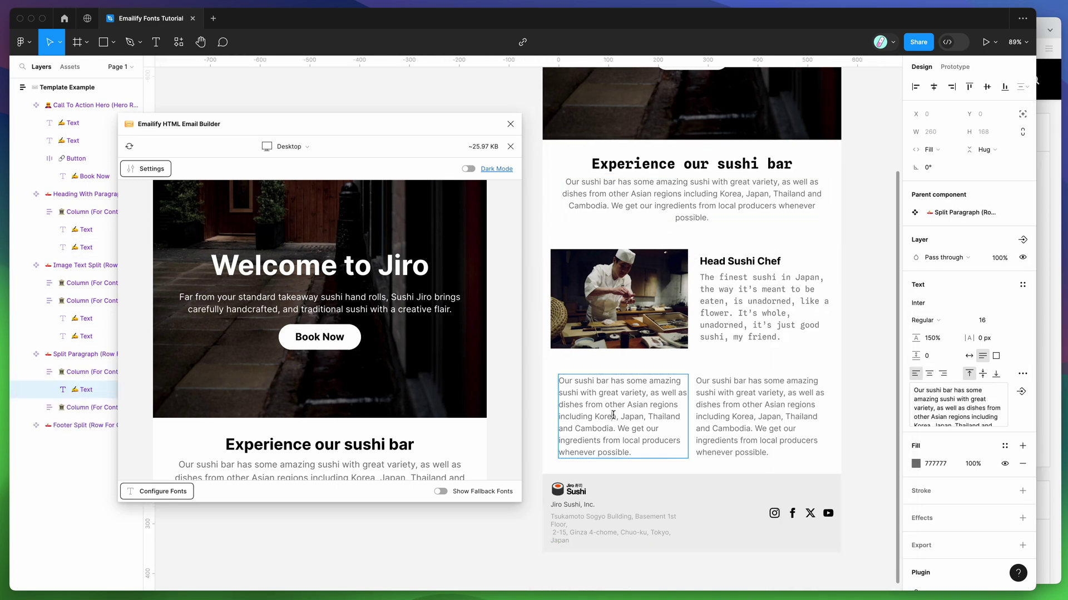
{"action": "scroll", "coordinate": [650, 440], "scroll_direction": "up", "scroll_amount": 1}
{"action": "scroll", "coordinate": [650, 441], "scroll_direction": "right", "scroll_amount": 1}
{"action": "key", "text": "super+a"}
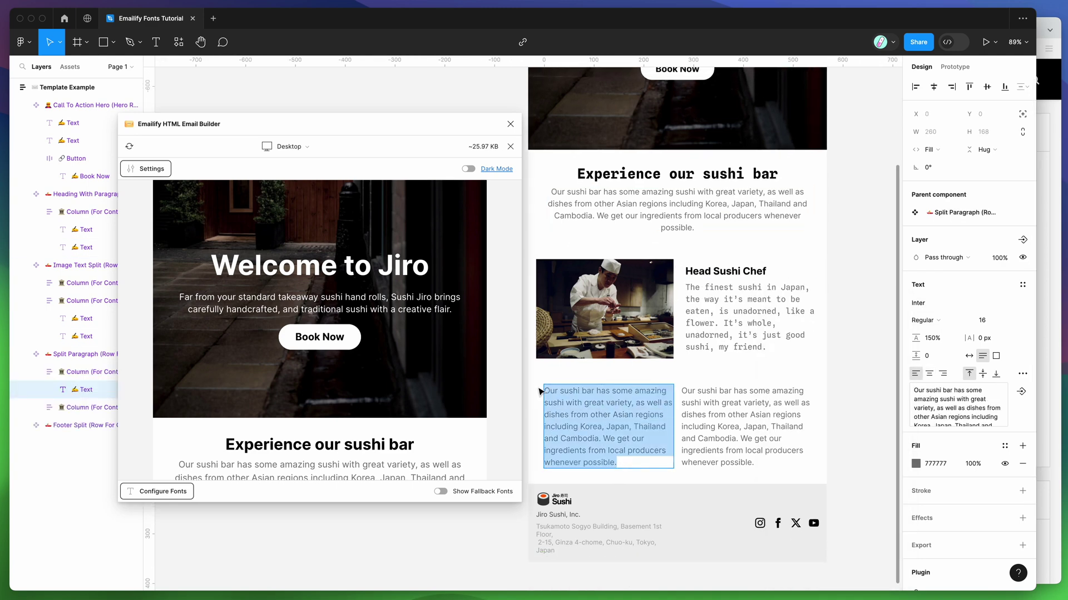
{"action": "left_click", "coordinate": [926, 303]}
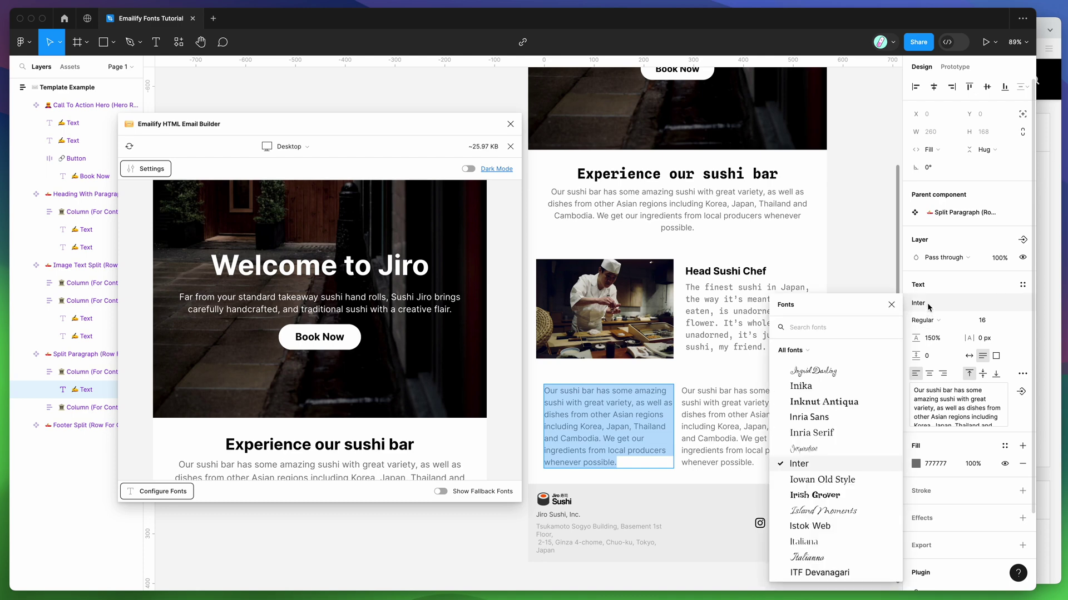
{"action": "type", "text": "arial"}
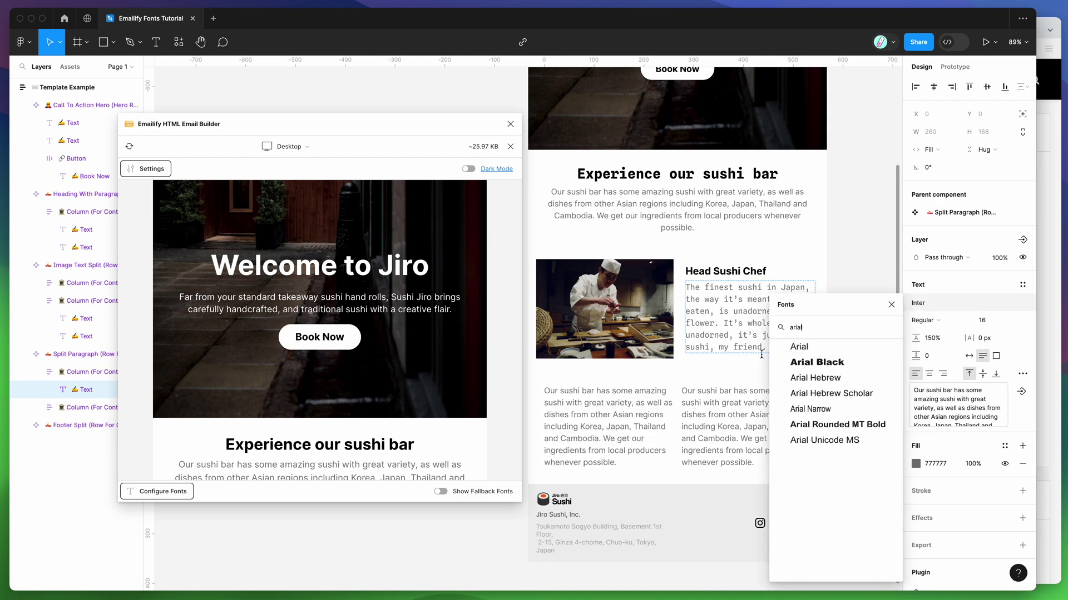
Step: Change the font of the second paragraph in the two-column split row to Arial and leave text editing
{"action": "left_click", "coordinate": [753, 400]}
{"action": "left_click", "coordinate": [752, 400]}
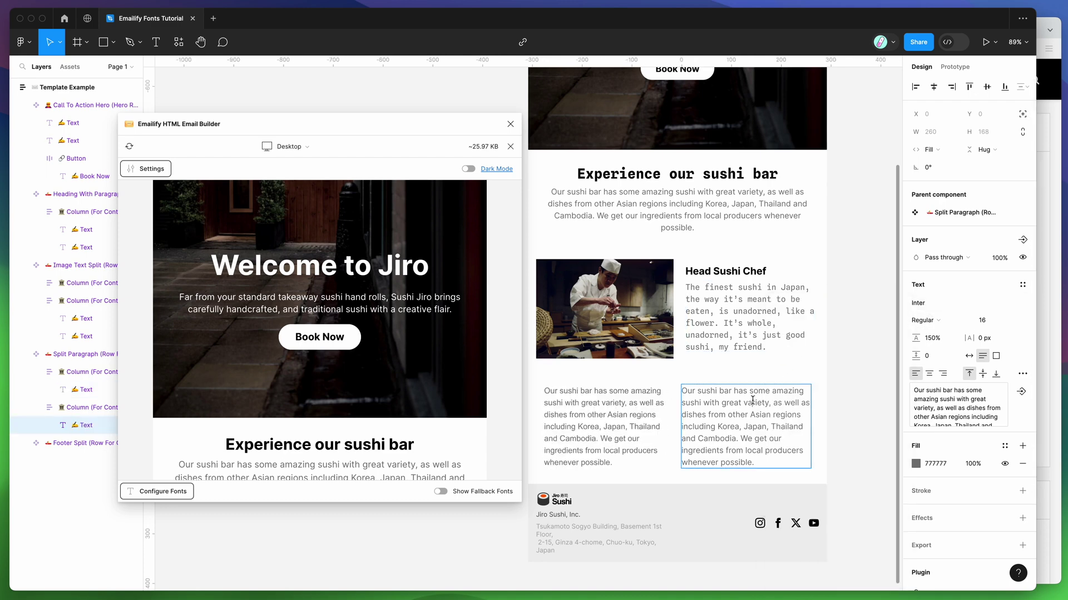
{"action": "double_click", "coordinate": [775, 457]}
{"action": "left_click", "coordinate": [923, 303]}
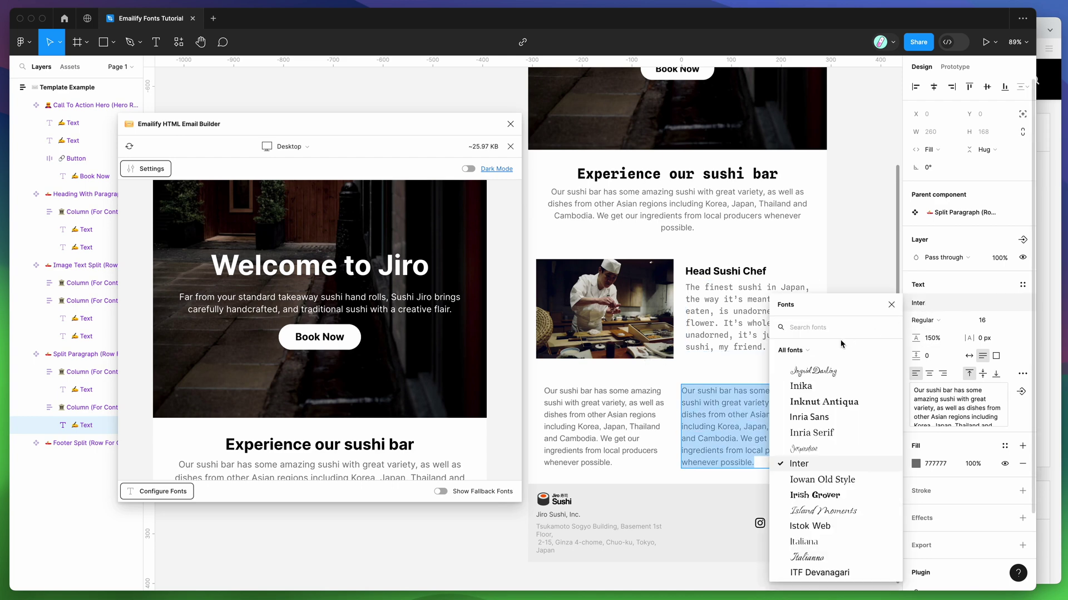
{"action": "type", "text": "arial"}
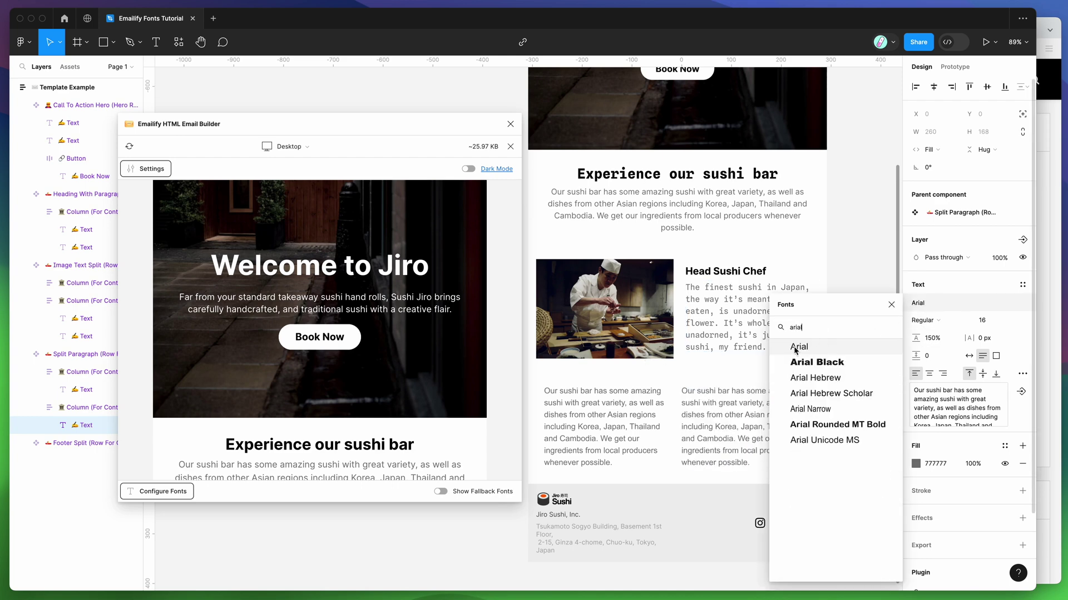
{"action": "left_click", "coordinate": [795, 350]}
{"action": "scroll", "coordinate": [768, 367], "scroll_direction": "up", "scroll_amount": 3}
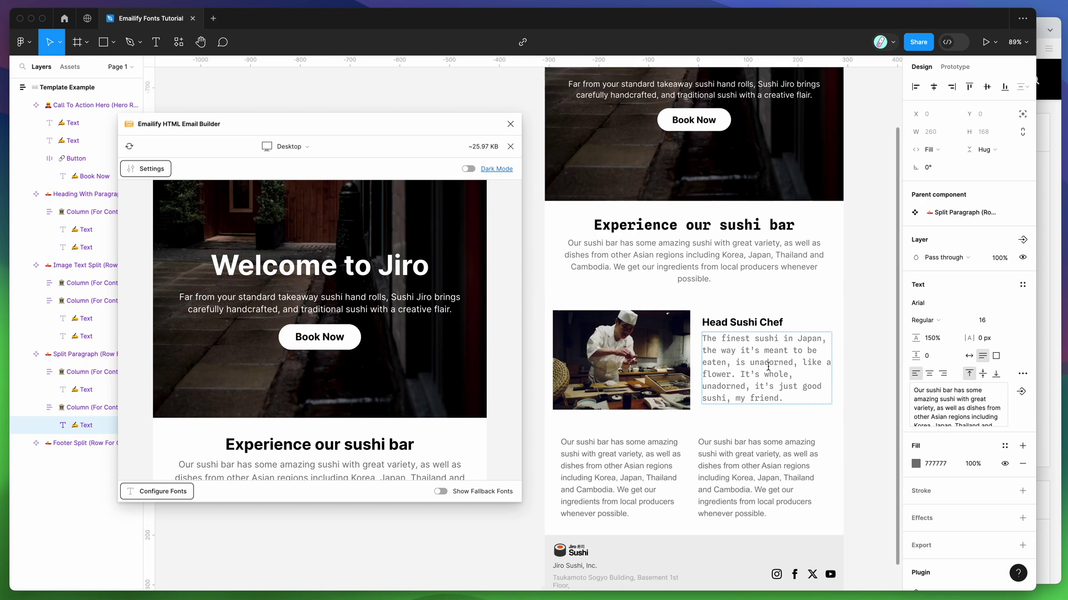
{"action": "scroll", "coordinate": [768, 367], "scroll_direction": "up", "scroll_amount": 1}
{"action": "key", "text": "Escape"}
Step: Refresh the Emailify preview and check the updated hero heading
{"action": "scroll", "coordinate": [612, 312], "scroll_direction": "up", "scroll_amount": 3}
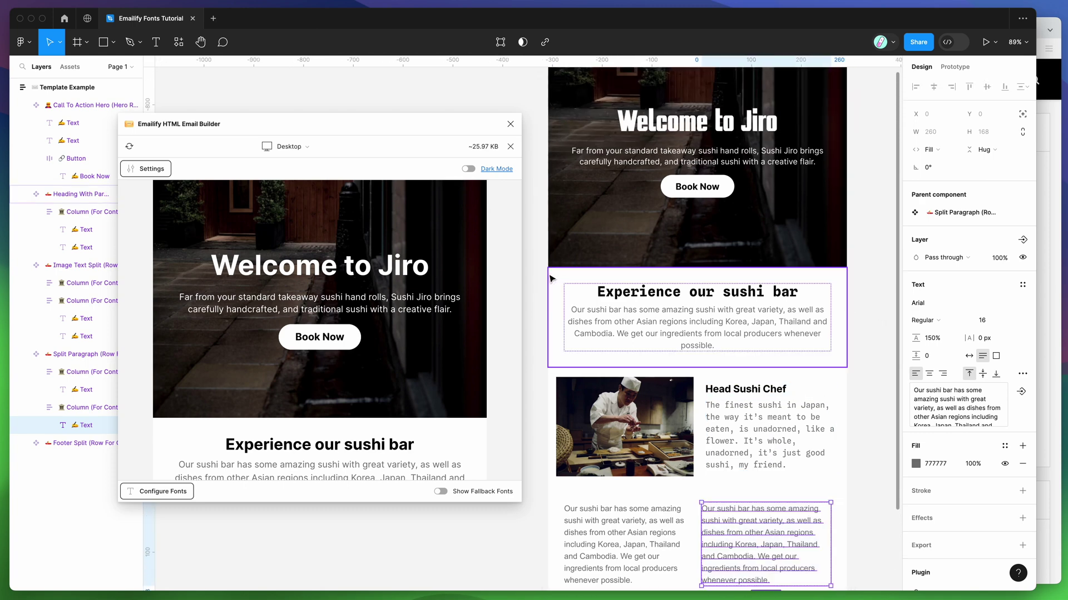
{"action": "left_click", "coordinate": [129, 147]}
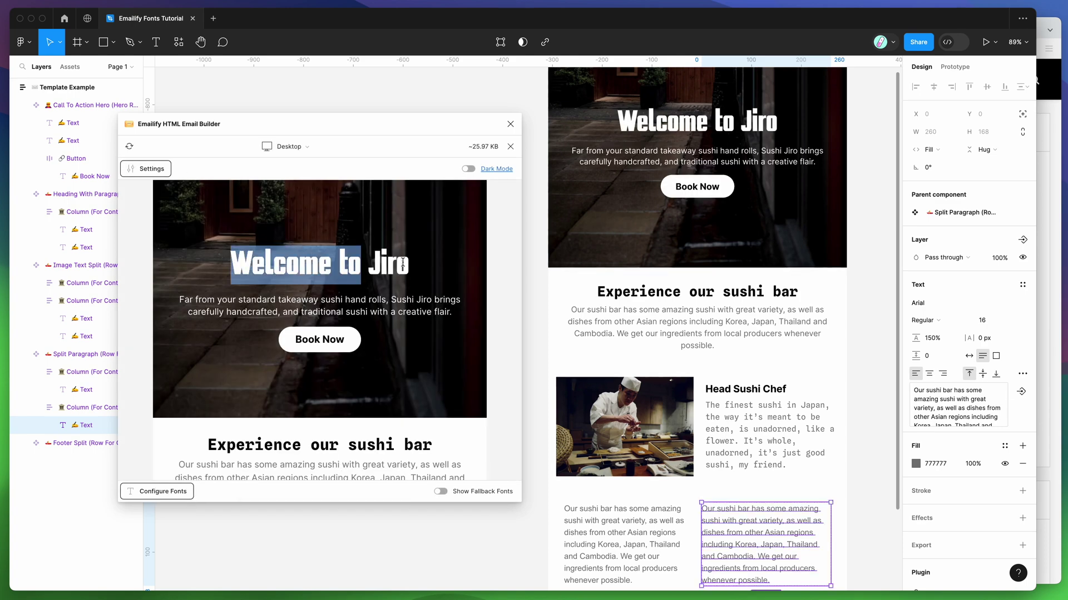
{"action": "scroll", "coordinate": [416, 266], "scroll_direction": "down", "scroll_amount": 1}
{"action": "scroll", "coordinate": [416, 265], "scroll_direction": "up", "scroll_amount": 1}
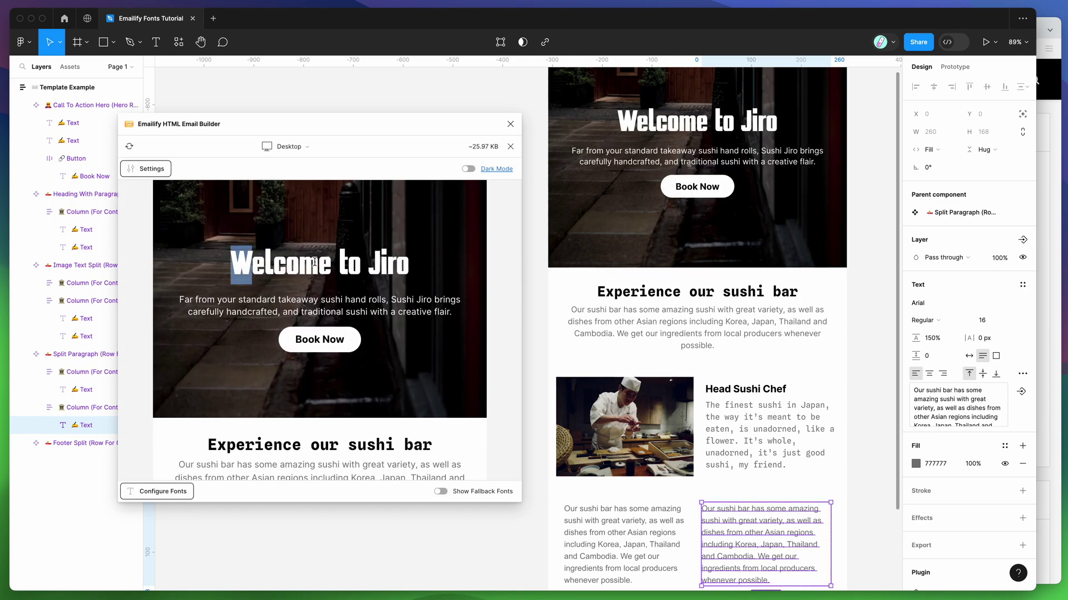
Step: Check the preview's "Experience our sushi bar" section by highlighting its heading as live text
{"action": "scroll", "coordinate": [304, 274], "scroll_direction": "down", "scroll_amount": 3}
{"action": "left_click_drag", "start_coordinate": [208, 352], "coordinate": [487, 352]}
{"action": "scroll", "coordinate": [487, 351], "scroll_direction": "down", "scroll_amount": 1}
{"action": "left_click", "coordinate": [448, 339]}
{"action": "left_click_drag", "start_coordinate": [443, 316], "coordinate": [214, 313]}
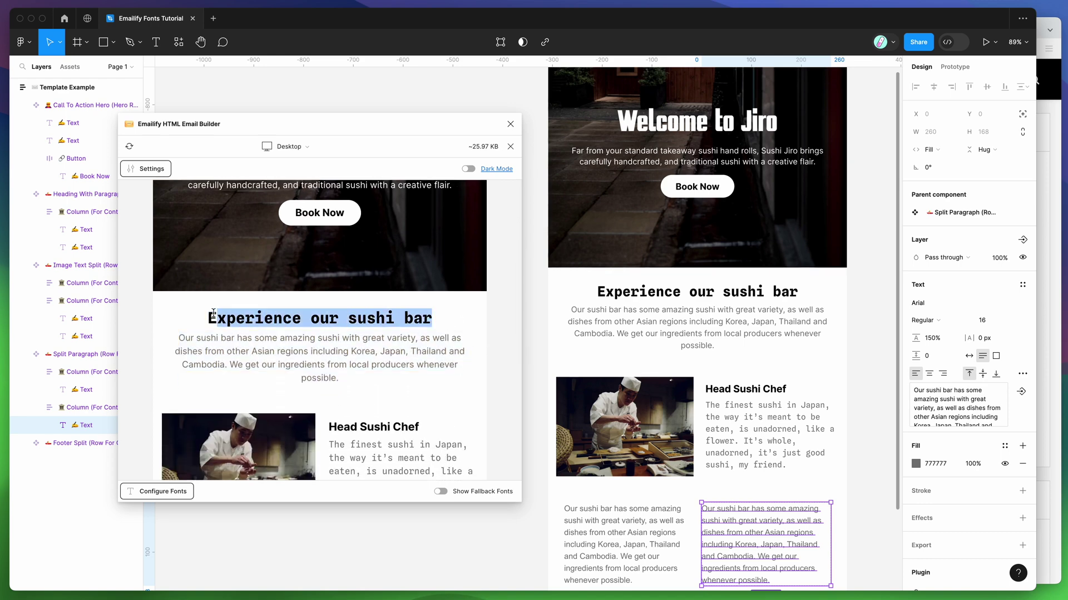
{"action": "left_click", "coordinate": [212, 313]}
{"action": "scroll", "coordinate": [251, 267], "scroll_direction": "up", "scroll_amount": 5}
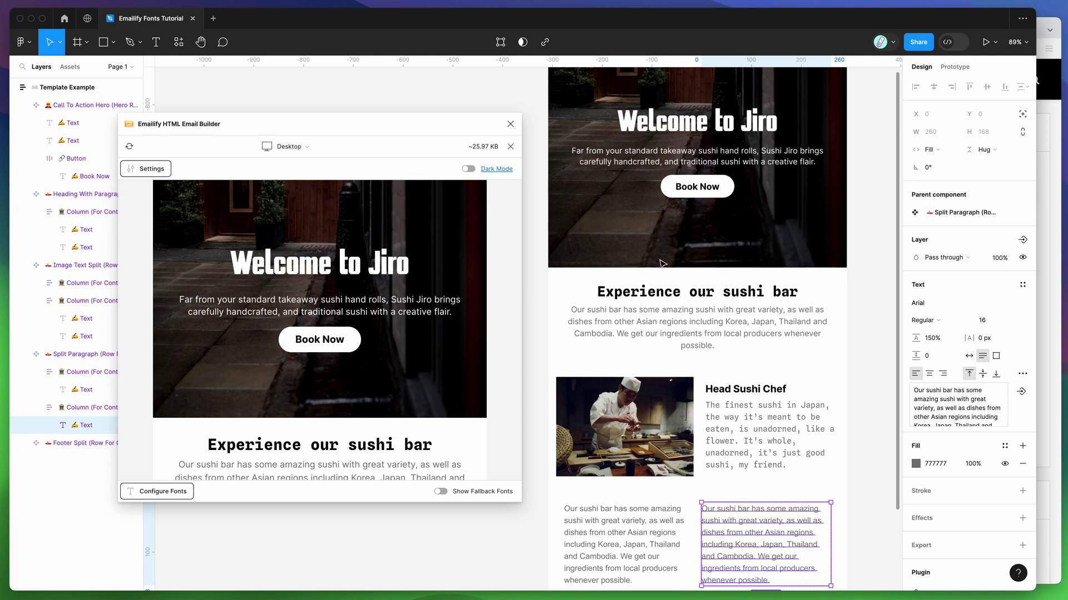
Step: Inspect the font assigned to the hero heading in the template and leave text editing
{"action": "scroll", "coordinate": [764, 268], "scroll_direction": "up", "scroll_amount": 2}
{"action": "left_click", "coordinate": [702, 172]}
{"action": "double_click", "coordinate": [702, 173]}
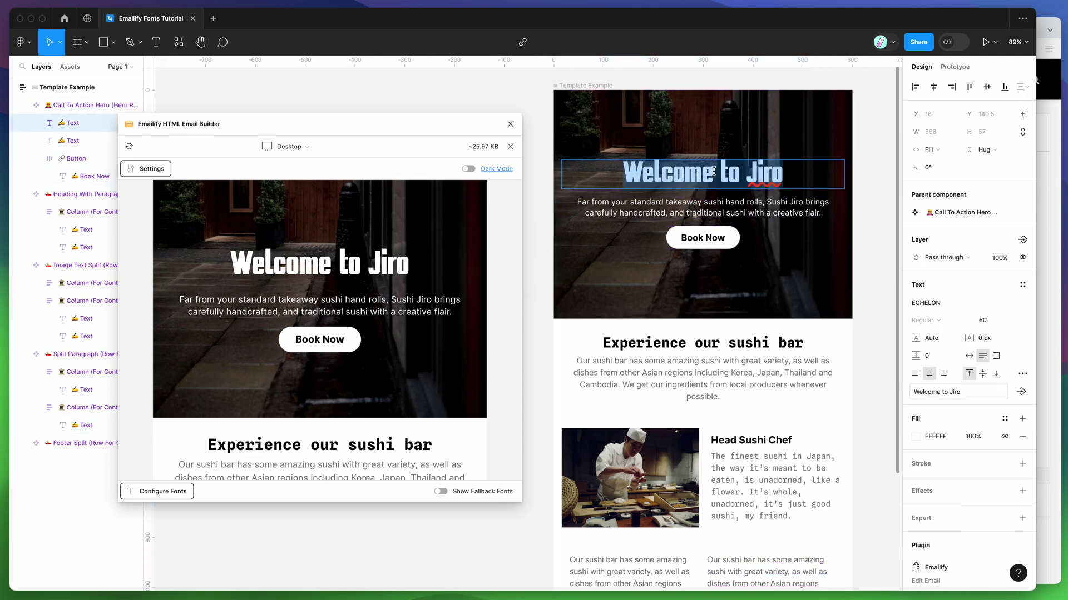
{"action": "left_click", "coordinate": [937, 305]}
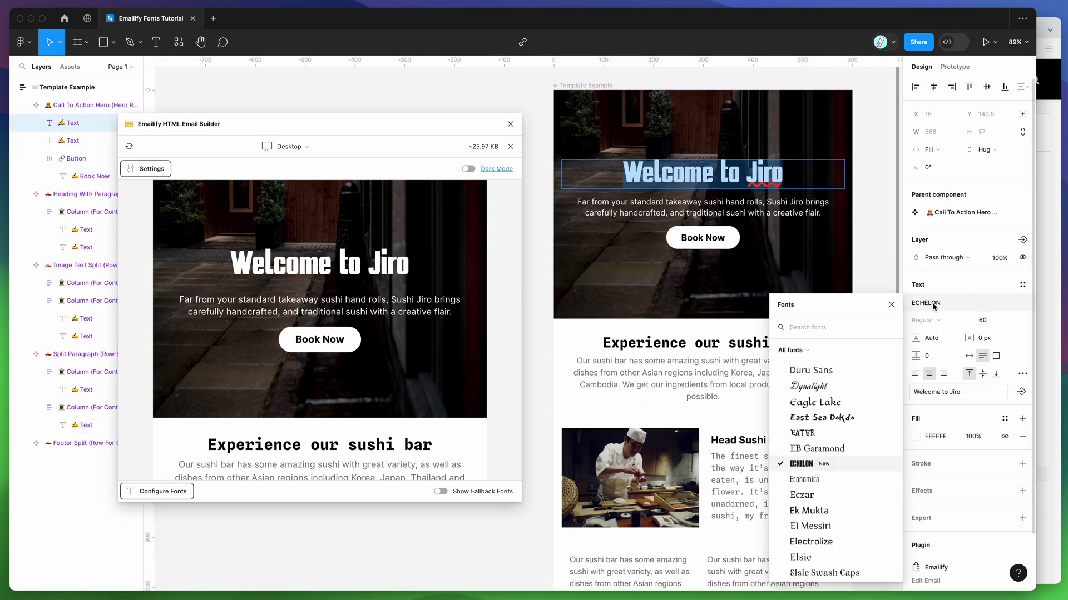
{"action": "left_click", "coordinate": [890, 305]}
{"action": "scroll", "coordinate": [878, 300], "scroll_direction": "up", "scroll_amount": 2}
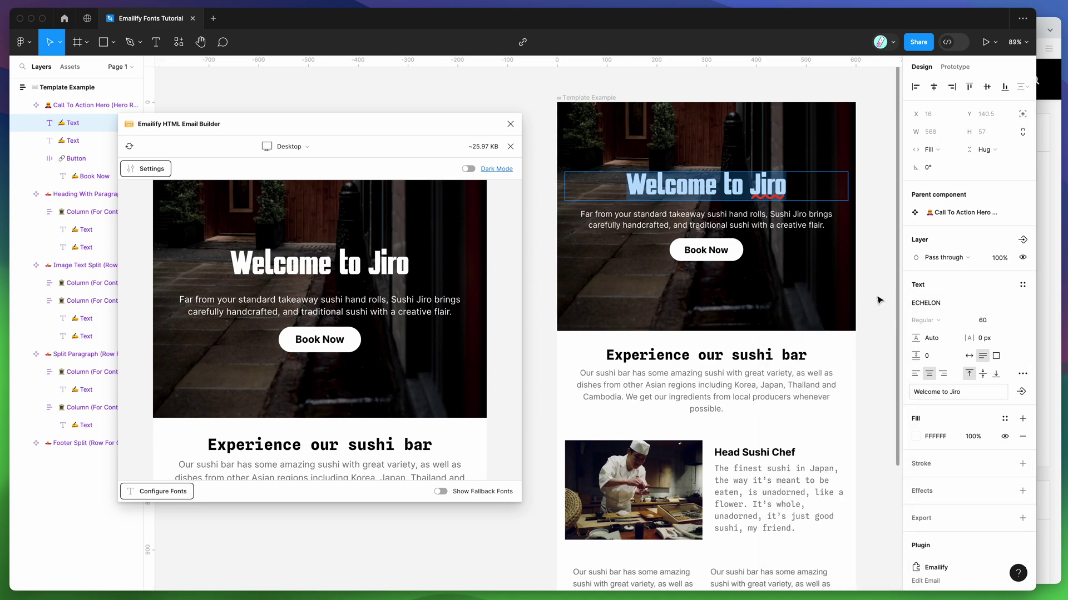
{"action": "scroll", "coordinate": [879, 300], "scroll_direction": "down", "scroll_amount": 1}
{"action": "scroll", "coordinate": [876, 278], "scroll_direction": "up", "scroll_amount": 2}
{"action": "key", "text": "Escape"}
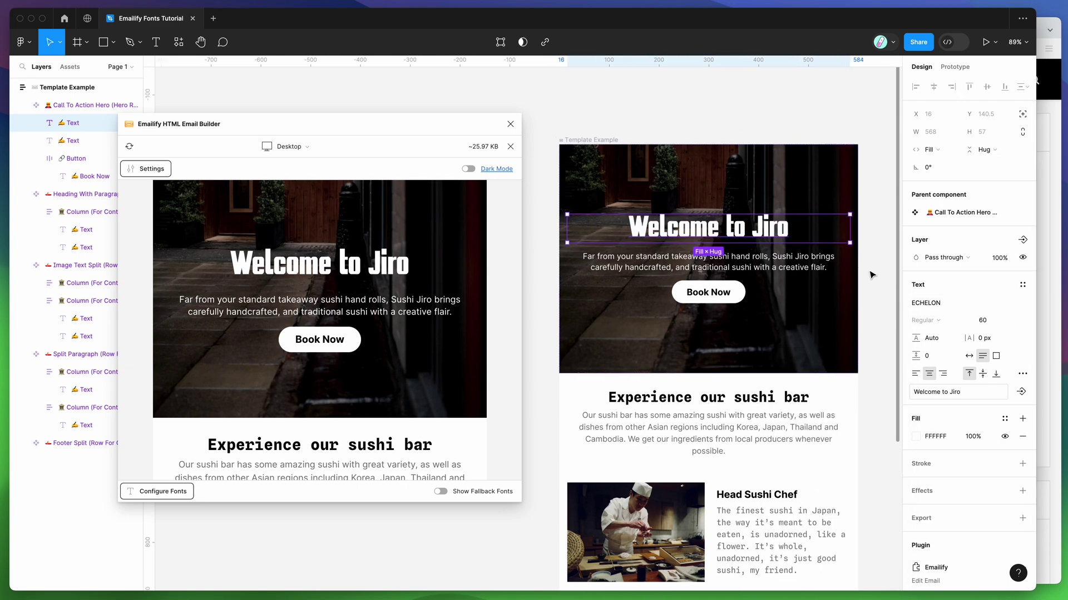
Step: Check that the template's "Welcome to Jiro" hero heading is editable text by highlighting it, and leave text editing
{"action": "left_click", "coordinate": [877, 253]}
{"action": "left_click", "coordinate": [751, 240]}
{"action": "key", "text": "Return"}
{"action": "left_click", "coordinate": [778, 240]}
{"action": "left_click_drag", "start_coordinate": [779, 239], "coordinate": [621, 238]}
{"action": "scroll", "coordinate": [612, 239], "scroll_direction": "down", "scroll_amount": 2}
{"action": "left_click", "coordinate": [627, 256]}
{"action": "scroll", "coordinate": [629, 238], "scroll_direction": "up", "scroll_amount": 1}
{"action": "left_click", "coordinate": [629, 238]}
{"action": "left_click_drag", "start_coordinate": [627, 239], "coordinate": [803, 239]}
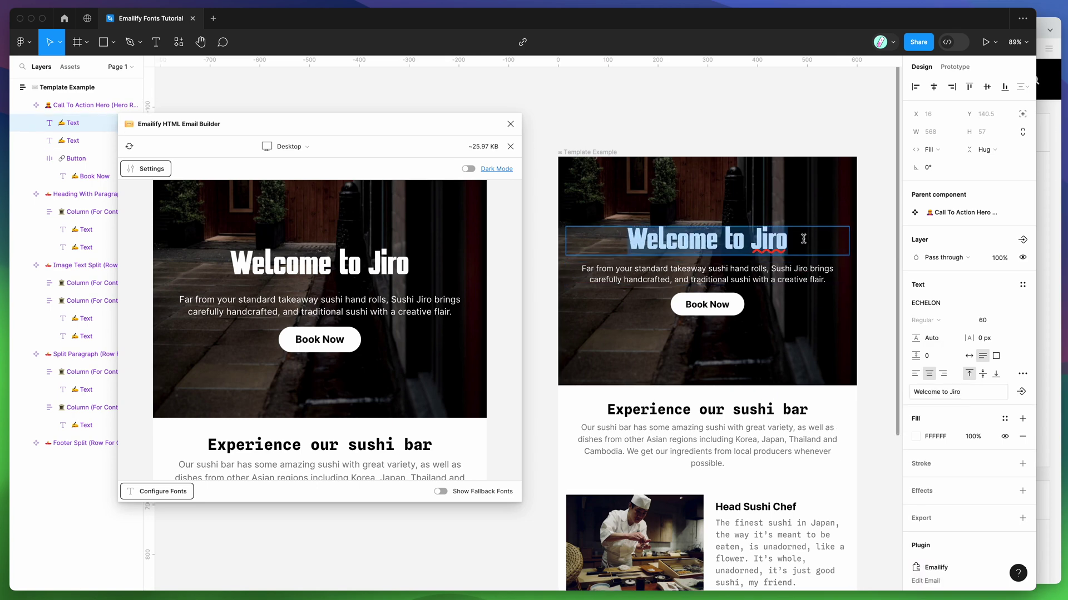
{"action": "key", "text": "Escape"}
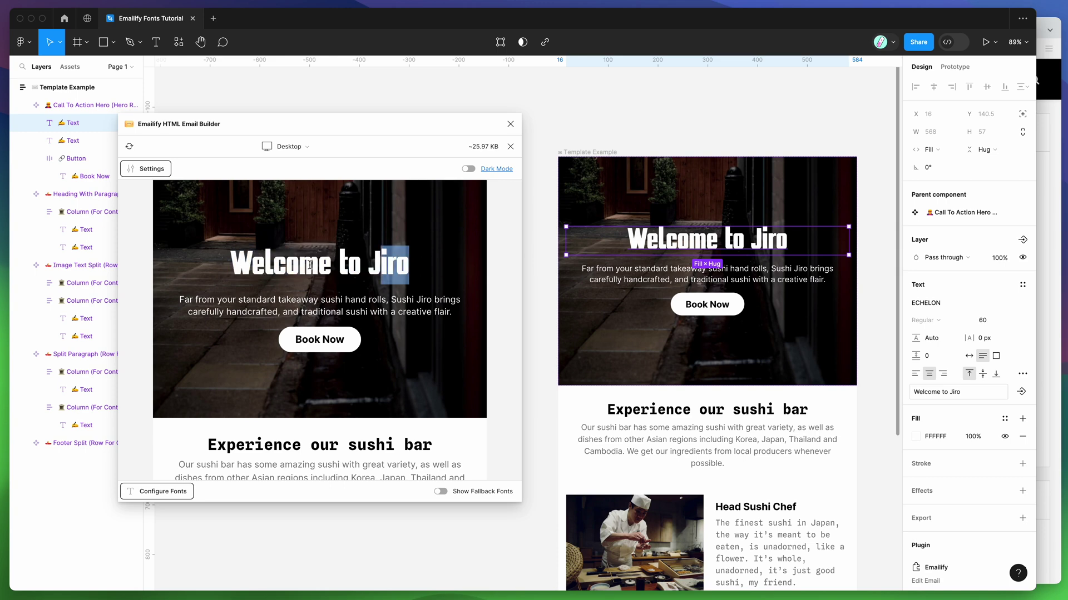
Step: Reposition the Emailify window on the canvas, look over the email preview and open the custom font embed and fallback configuration
{"action": "left_click_drag", "start_coordinate": [320, 134], "coordinate": [373, 98]}
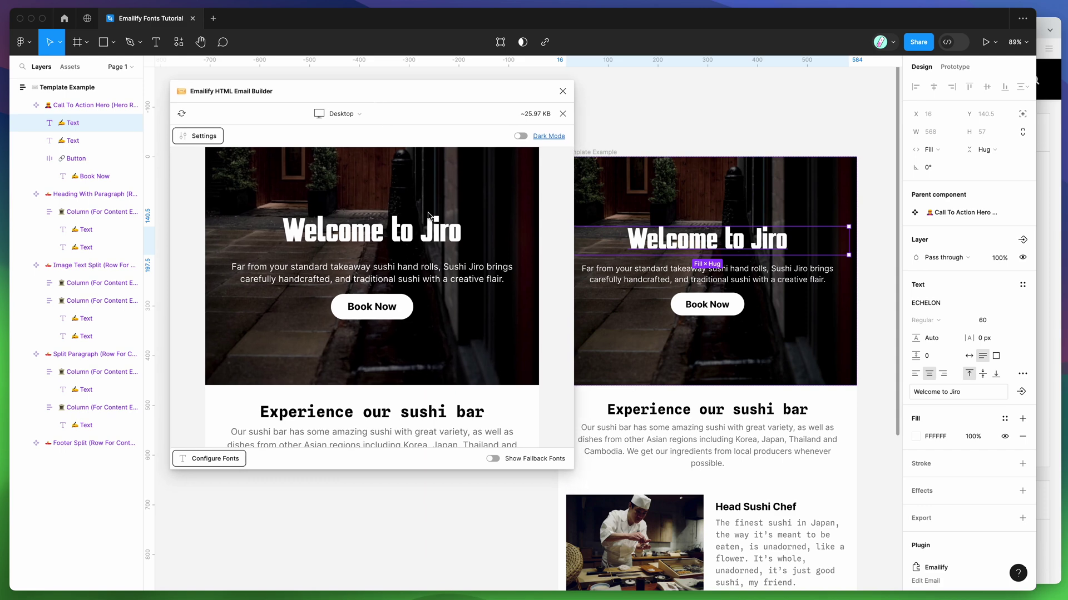
{"action": "scroll", "coordinate": [428, 216], "scroll_direction": "down", "scroll_amount": 3}
{"action": "scroll", "coordinate": [334, 233], "scroll_direction": "up", "scroll_amount": 3}
{"action": "scroll", "coordinate": [275, 273], "scroll_direction": "down", "scroll_amount": 1}
{"action": "scroll", "coordinate": [267, 316], "scroll_direction": "up", "scroll_amount": 1}
{"action": "left_click", "coordinate": [213, 461]}
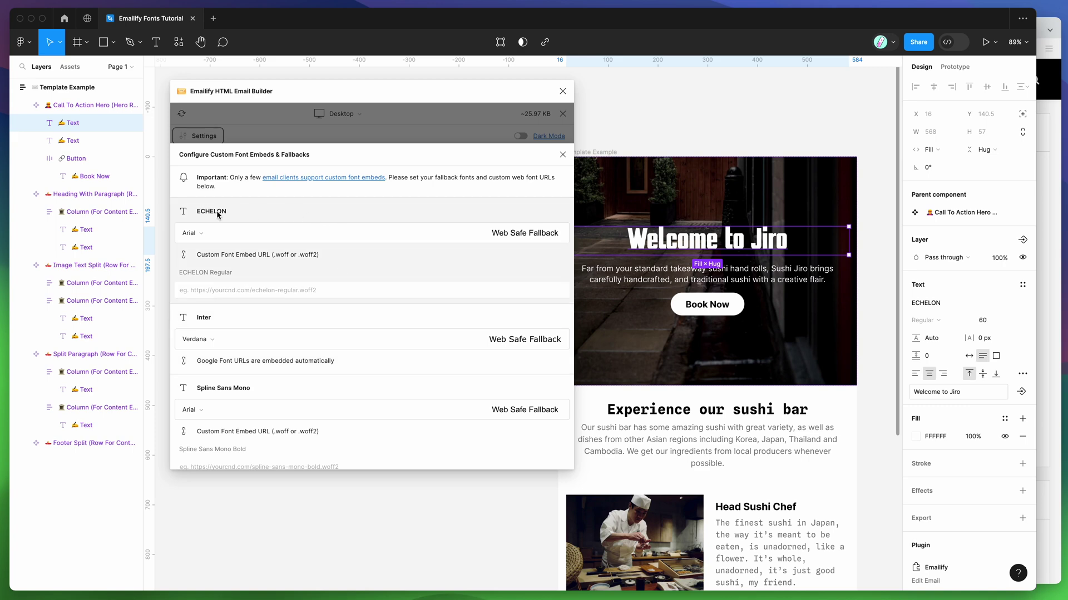
Step: Review the fonts listed in the configuration: ECHELON, Inter, Spline Sans Mono and Arial
{"action": "left_click_drag", "start_coordinate": [196, 215], "coordinate": [235, 217]}
{"action": "scroll", "coordinate": [234, 217], "scroll_direction": "down", "scroll_amount": 3}
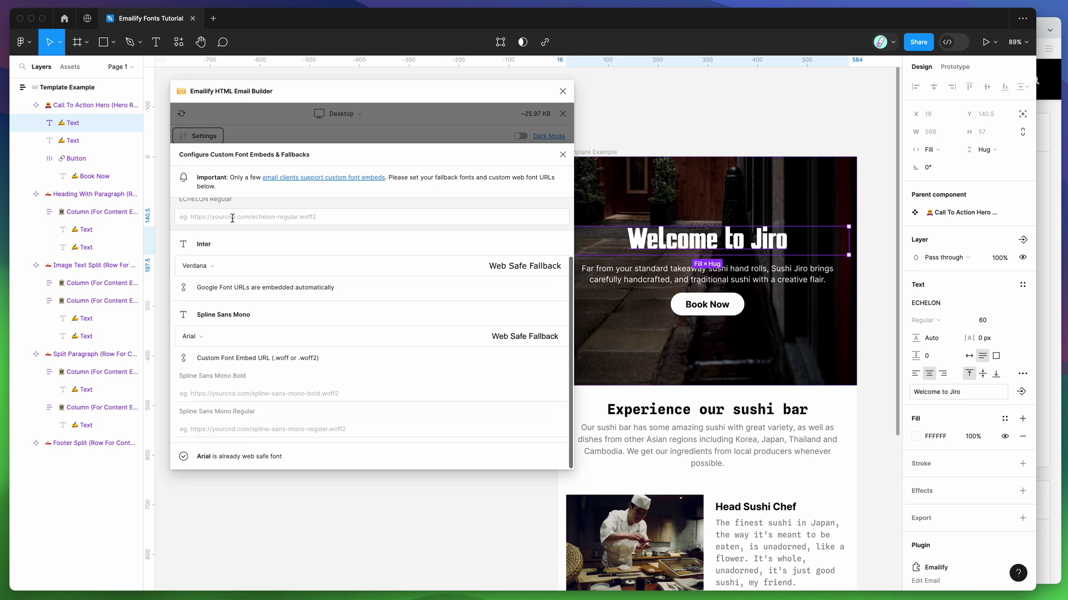
{"action": "left_click_drag", "start_coordinate": [199, 250], "coordinate": [218, 250]}
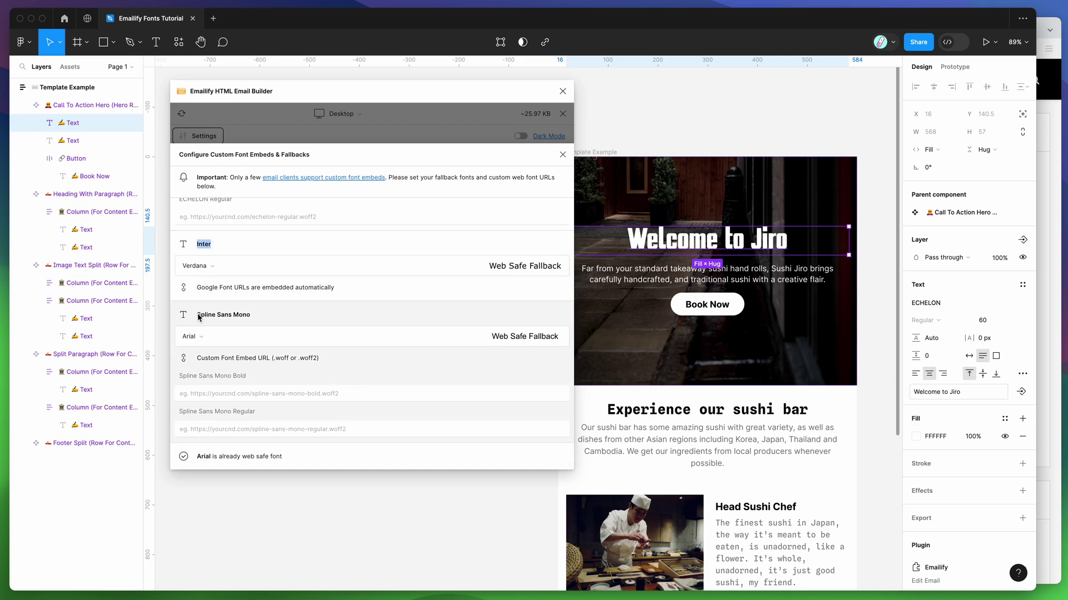
{"action": "left_click_drag", "start_coordinate": [197, 314], "coordinate": [275, 316]}
{"action": "left_click_drag", "start_coordinate": [197, 457], "coordinate": [258, 457]}
{"action": "left_click", "coordinate": [314, 458]}
{"action": "scroll", "coordinate": [315, 459], "scroll_direction": "up", "scroll_amount": 3}
{"action": "scroll", "coordinate": [657, 359], "scroll_direction": "down", "scroll_amount": 4}
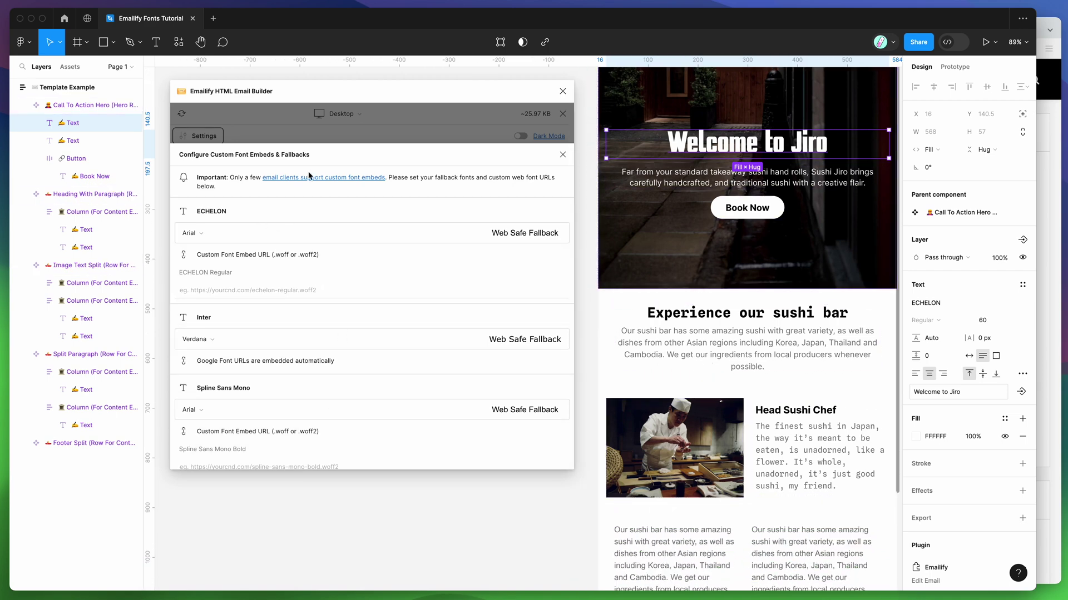
Step: Shift the Emailify window slightly and examine the web-safe fallback sample for ECHELON
{"action": "left_click_drag", "start_coordinate": [338, 100], "coordinate": [344, 109]}
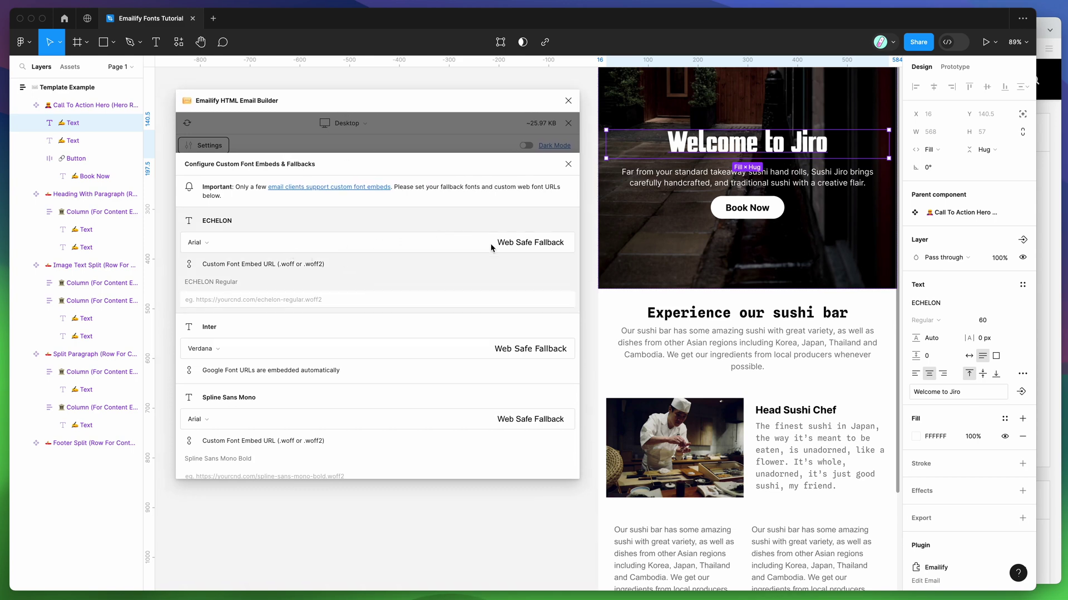
{"action": "mouse_move", "coordinate": [495, 246]}
{"action": "left_mouse_down"}
{"action": "mouse_move", "coordinate": [559, 243]}
{"action": "mouse_move", "coordinate": [498, 244]}
{"action": "left_mouse_up"}
{"action": "left_click", "coordinate": [563, 244]}
{"action": "left_click", "coordinate": [496, 245]}
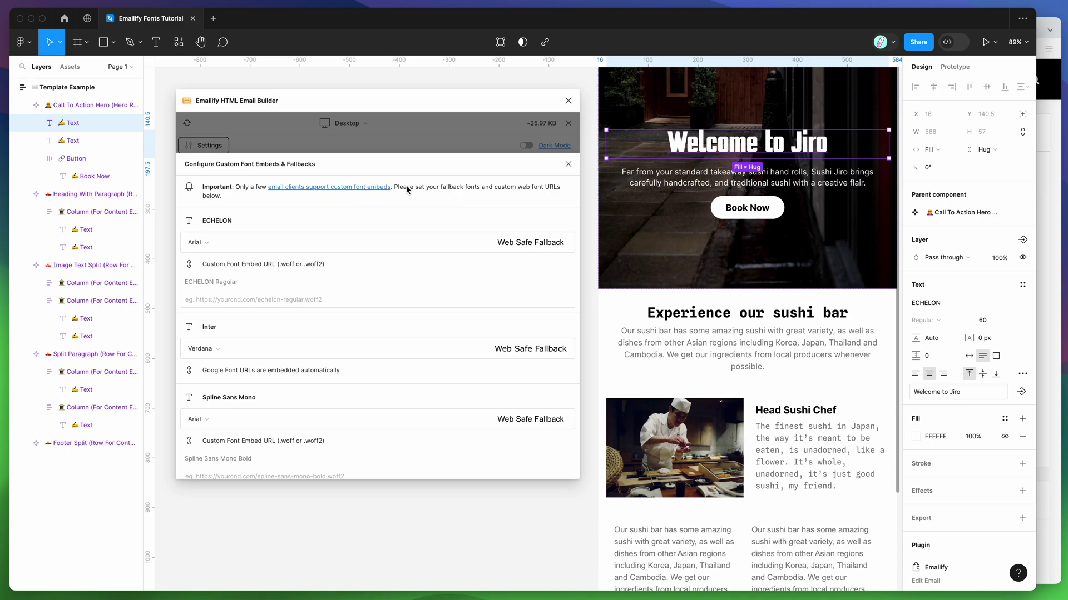
{"action": "left_click", "coordinate": [331, 189]}
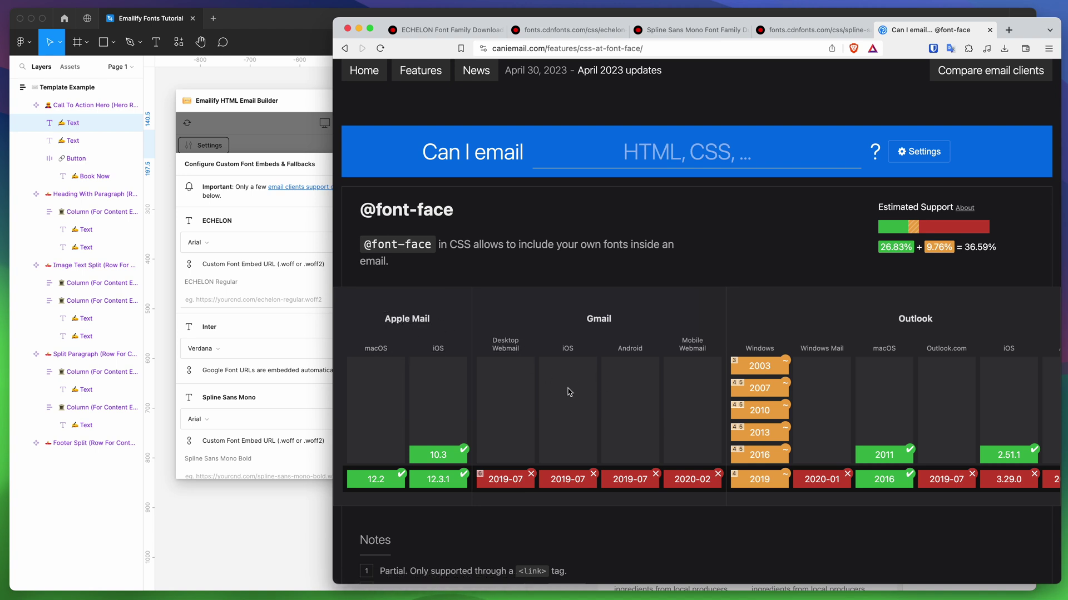
{"action": "scroll", "coordinate": [594, 397], "scroll_direction": "right", "scroll_amount": 5}
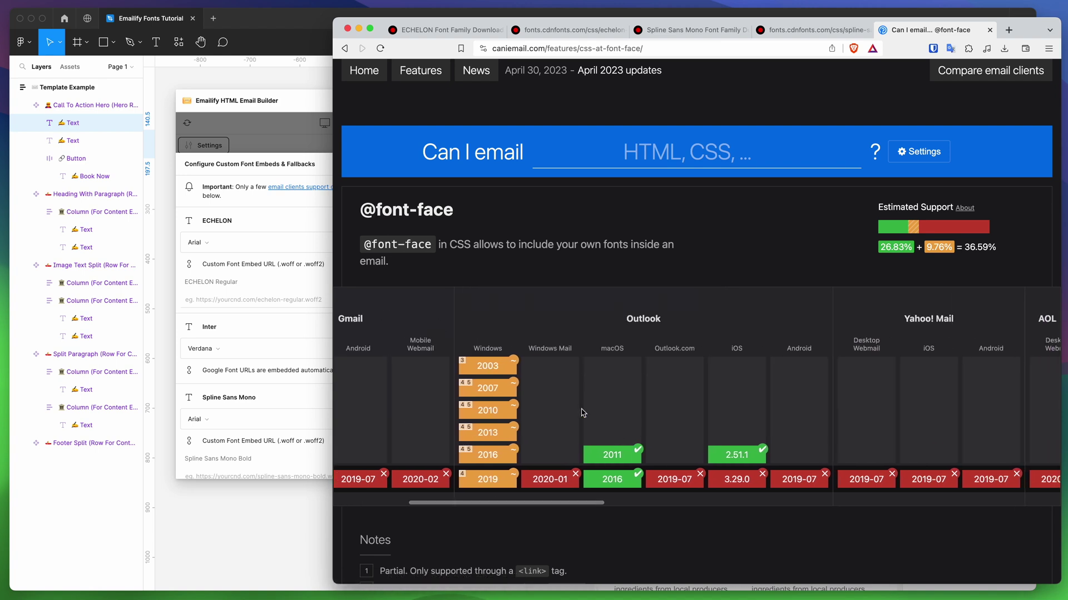
{"action": "scroll", "coordinate": [597, 378], "scroll_direction": "right", "scroll_amount": 1}
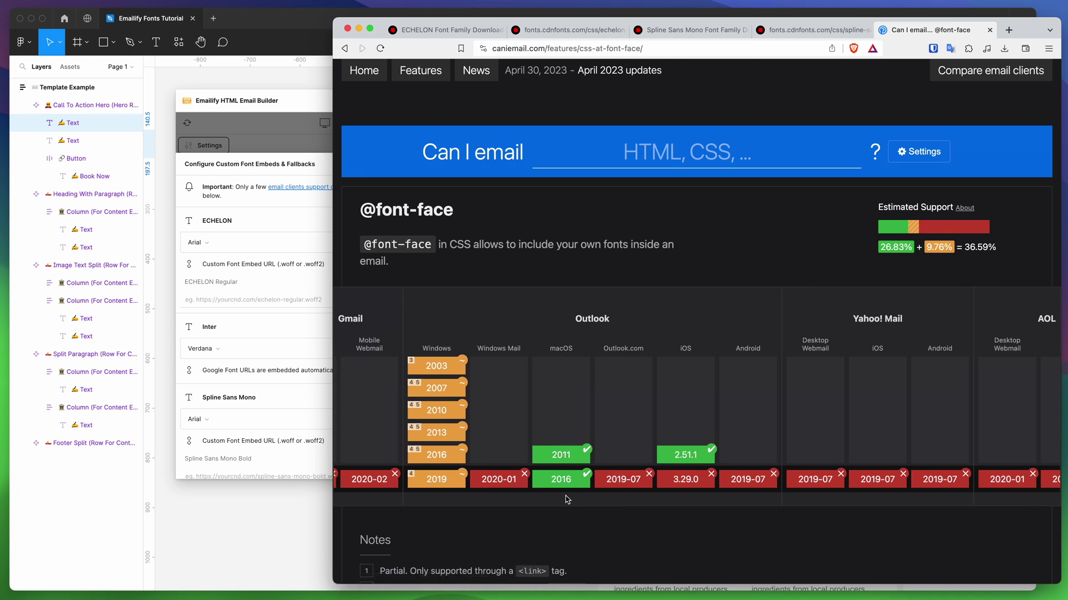
{"action": "scroll", "coordinate": [648, 452], "scroll_direction": "right", "scroll_amount": 10}
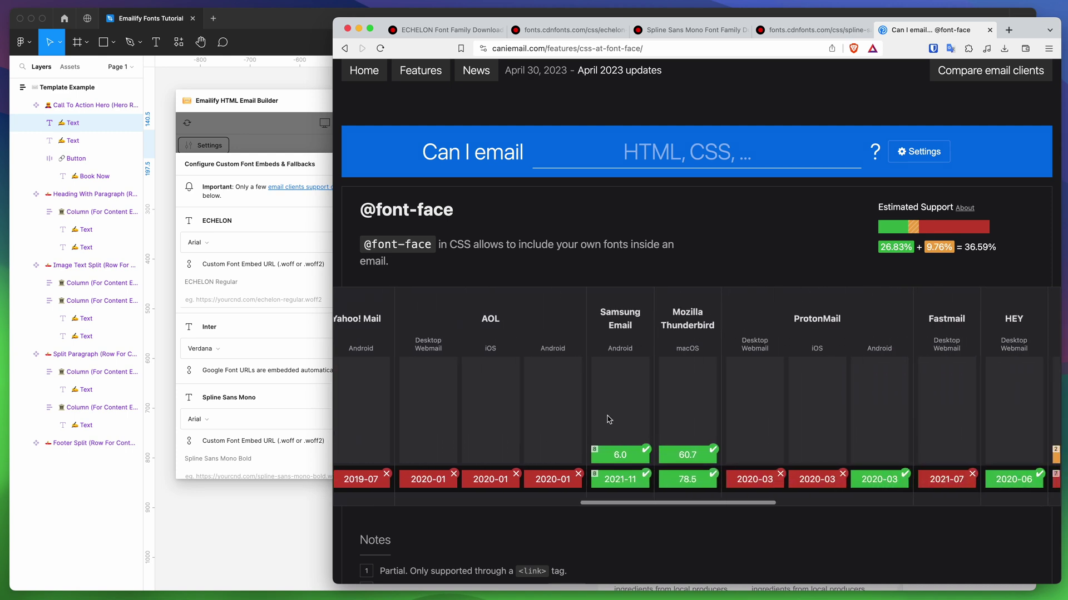
{"action": "scroll", "coordinate": [632, 477], "scroll_direction": "right", "scroll_amount": 3}
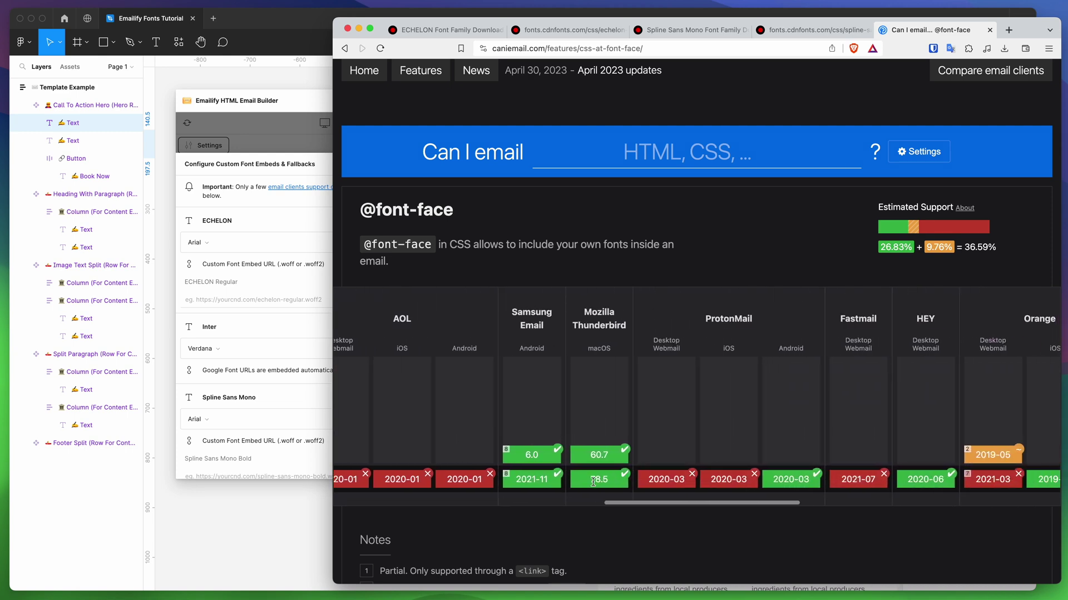
{"action": "scroll", "coordinate": [593, 482], "scroll_direction": "right", "scroll_amount": 10}
{"action": "scroll", "coordinate": [639, 478], "scroll_direction": "right", "scroll_amount": 6}
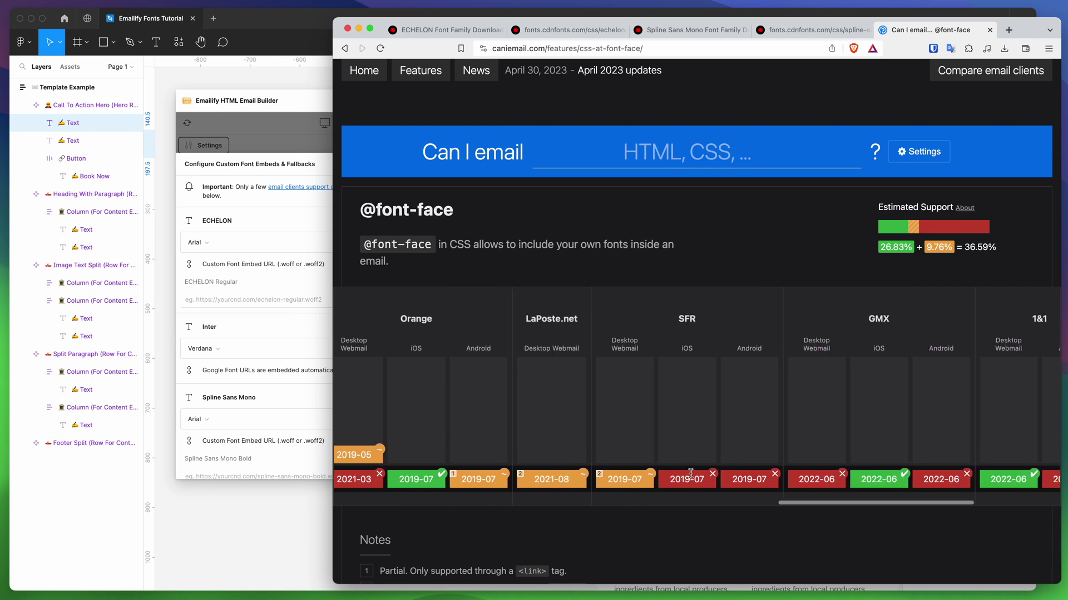
{"action": "scroll", "coordinate": [661, 423], "scroll_direction": "right", "scroll_amount": 10}
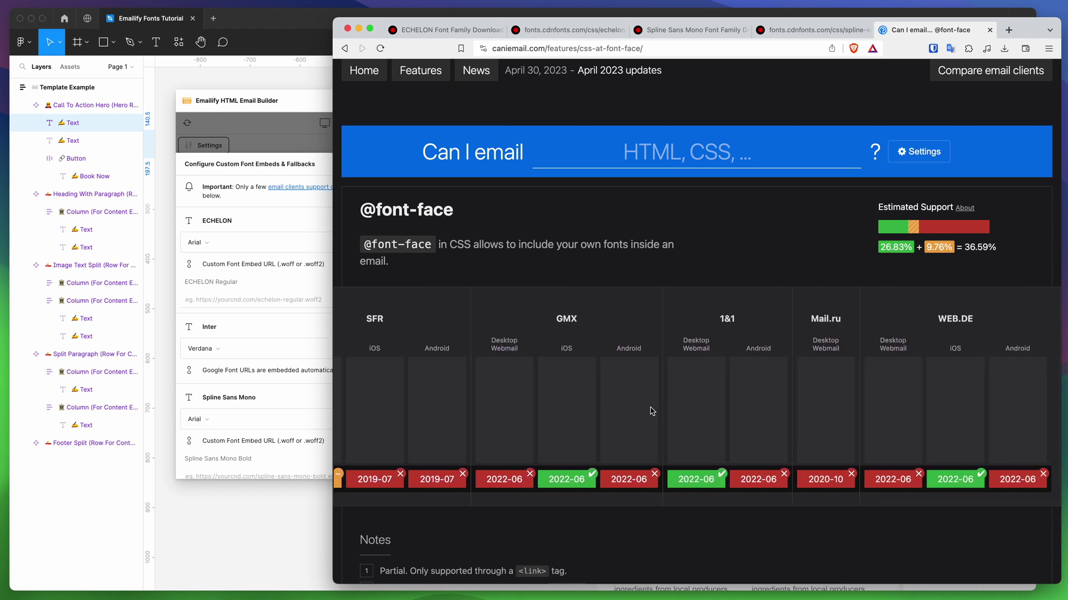
{"action": "scroll", "coordinate": [653, 411], "scroll_direction": "left", "scroll_amount": 20}
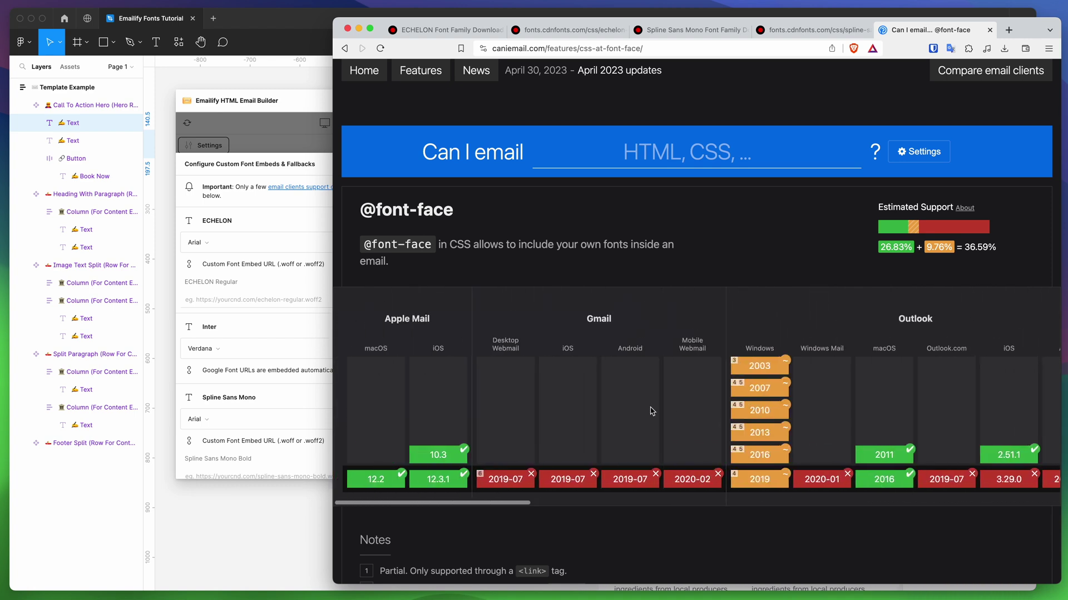
{"action": "left_click", "coordinate": [288, 254]}
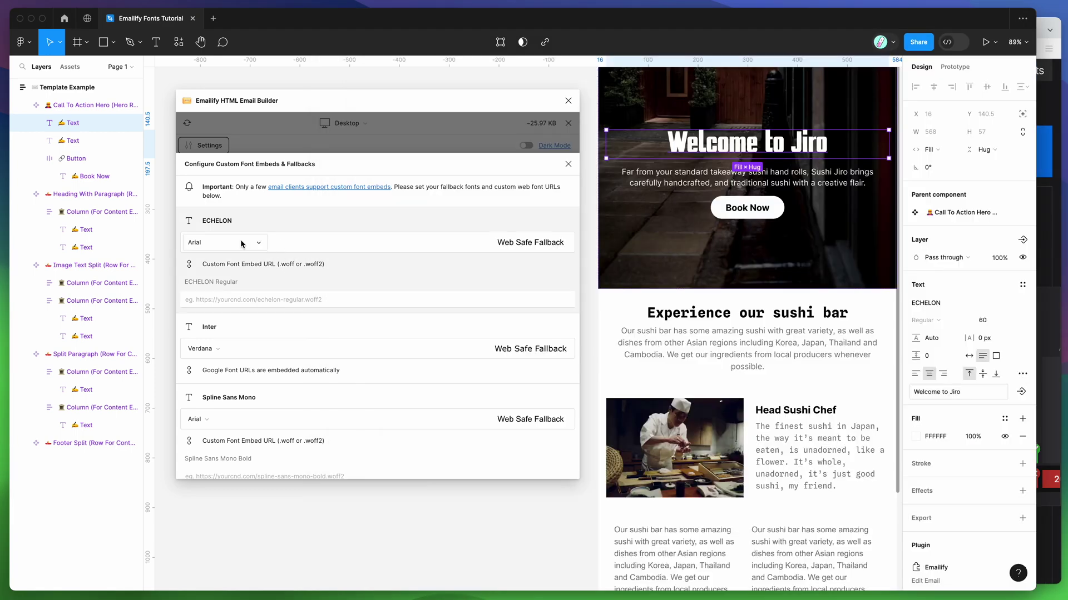
Step: Try Verdana and Tahoma as the web-safe fallback font for ECHELON
{"action": "scroll", "coordinate": [748, 128], "scroll_direction": "up", "scroll_amount": 5}
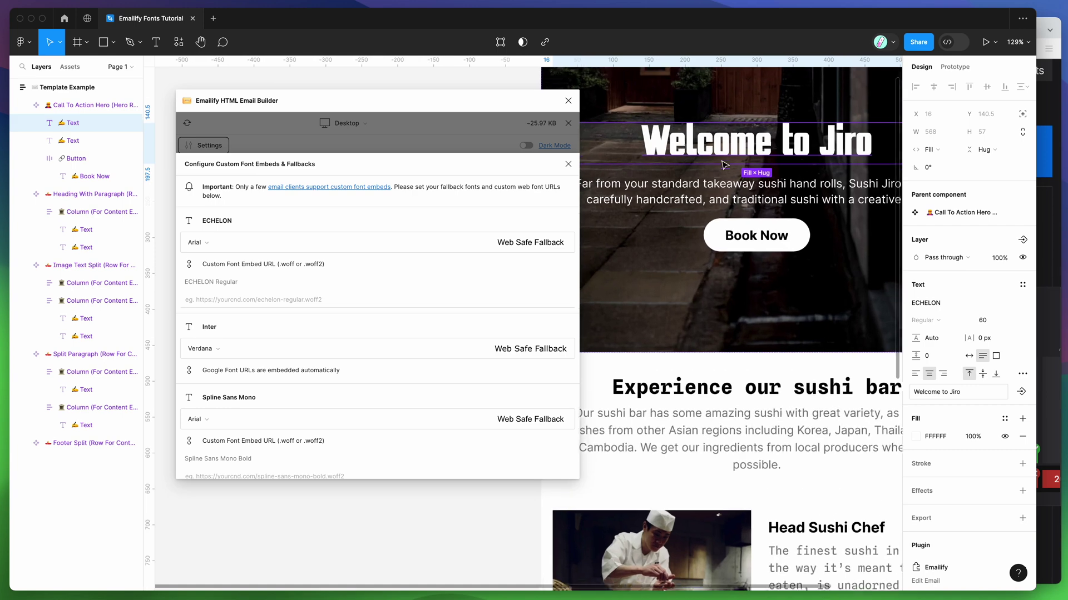
{"action": "left_click", "coordinate": [236, 245]}
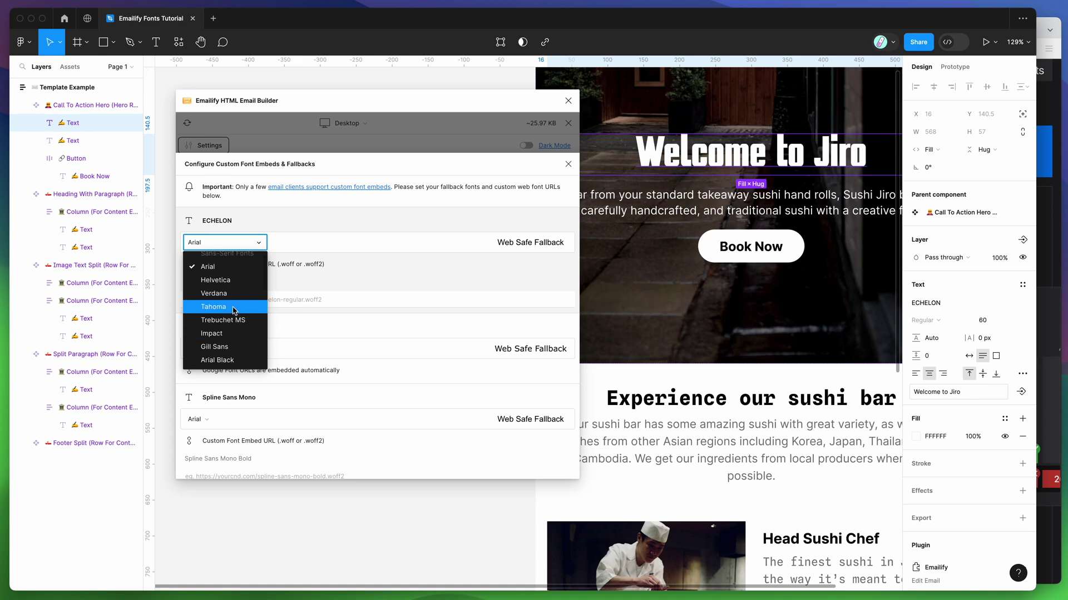
{"action": "left_click", "coordinate": [228, 293]}
{"action": "left_click", "coordinate": [227, 244]}
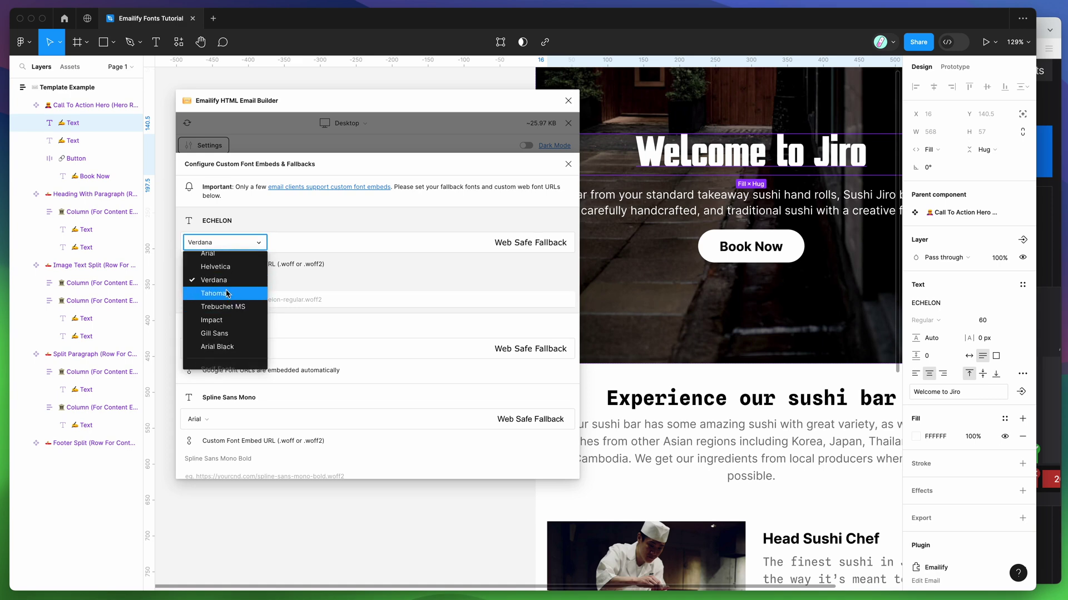
{"action": "left_click", "coordinate": [228, 293]}
Step: Set the web-safe fallback font for ECHELON to Impact
{"action": "left_click", "coordinate": [219, 243]}
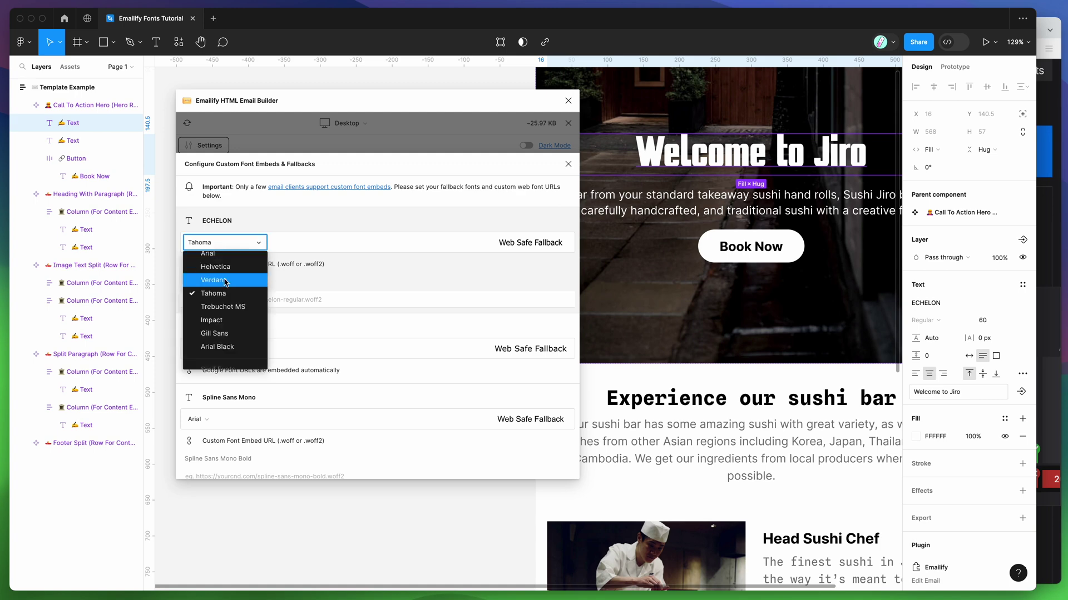
{"action": "left_click", "coordinate": [213, 321]}
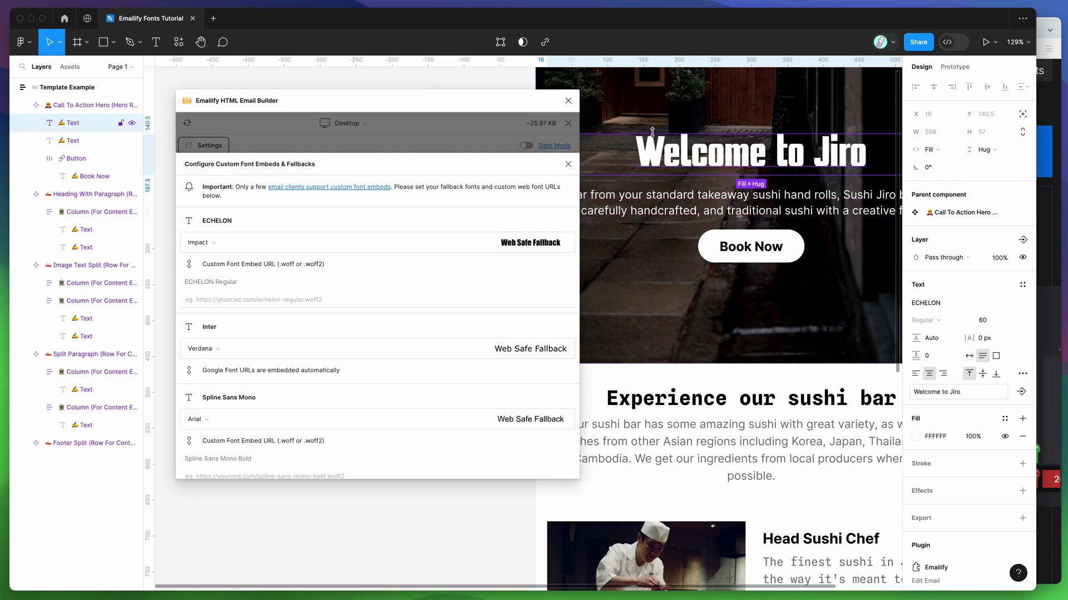
{"action": "left_click", "coordinate": [234, 243]}
{"action": "left_click", "coordinate": [219, 326]}
Step: Set the web-safe fallback font for Inter to Helvetica, trying Arial along the way
{"action": "scroll", "coordinate": [220, 325], "scroll_direction": "down", "scroll_amount": 3}
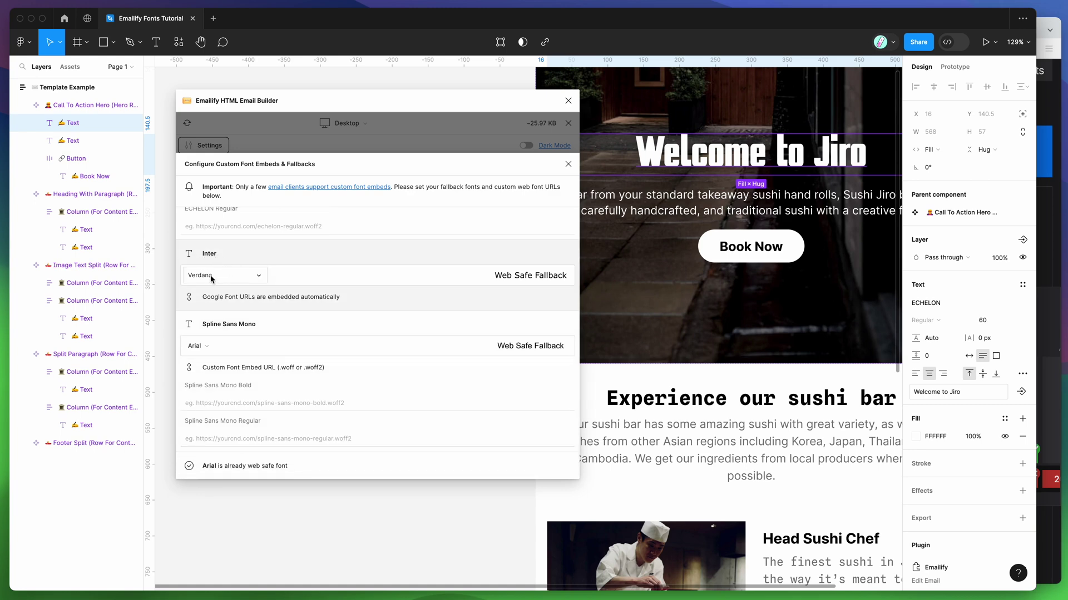
{"action": "left_click", "coordinate": [230, 278]}
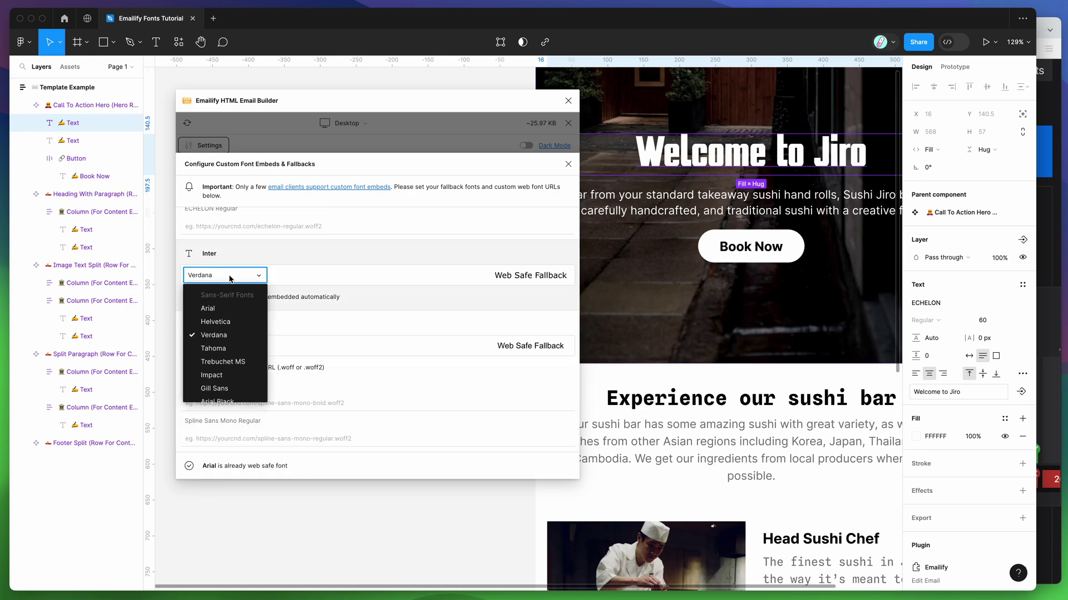
{"action": "left_click", "coordinate": [227, 321]}
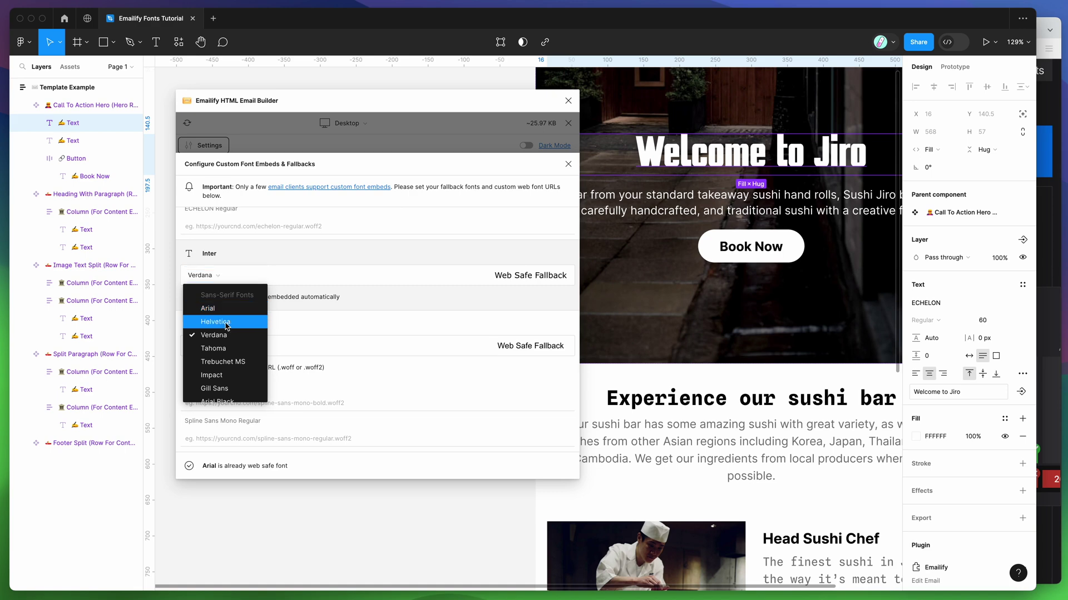
{"action": "left_click", "coordinate": [212, 274]}
{"action": "left_click", "coordinate": [211, 309]}
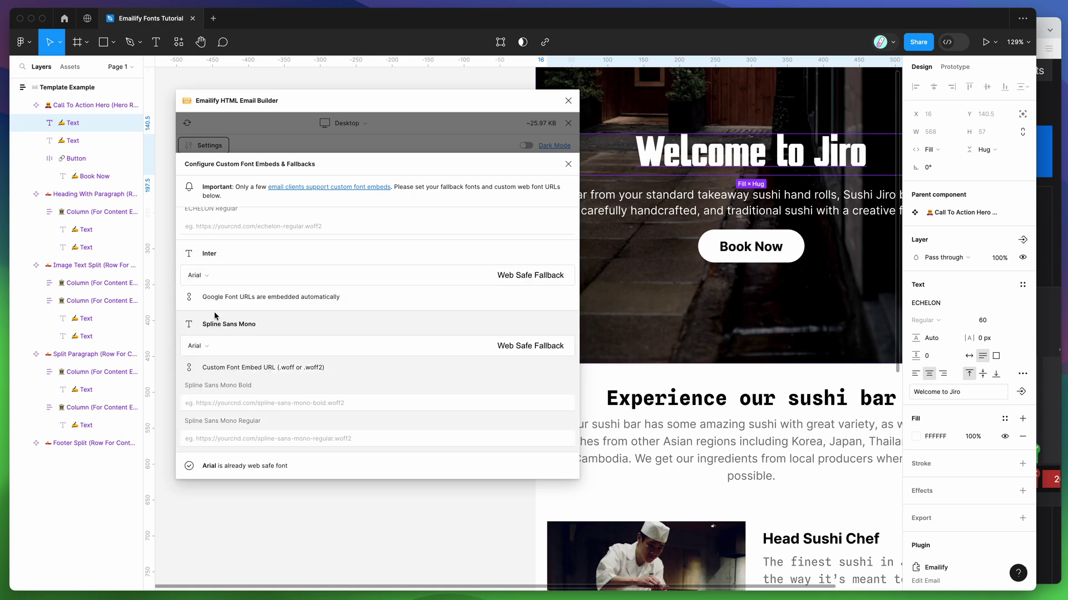
{"action": "left_click", "coordinate": [215, 278]}
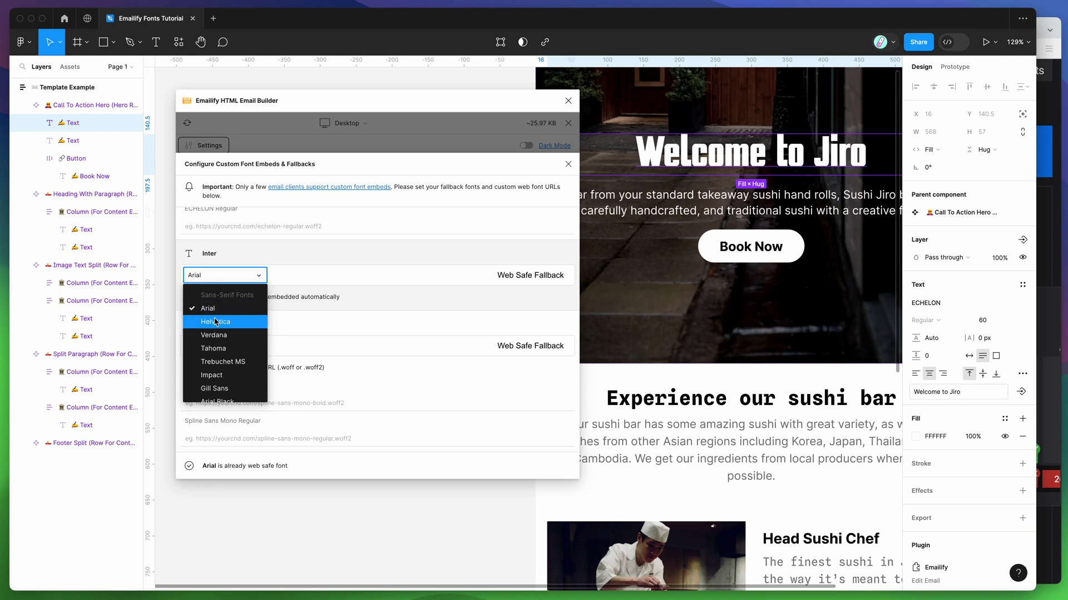
{"action": "left_click", "coordinate": [262, 320]}
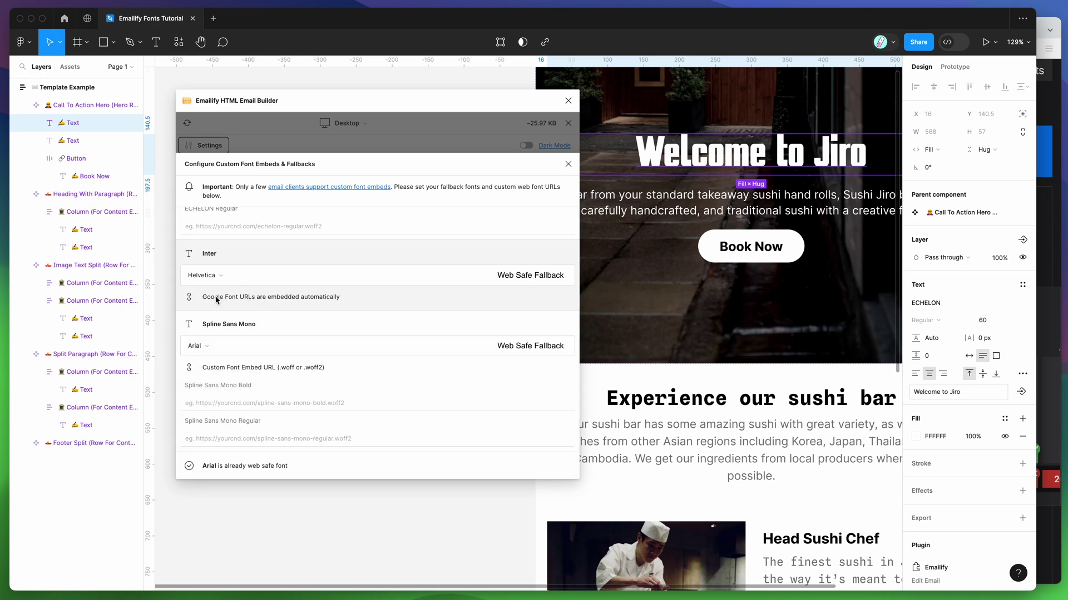
Step: Examine the font embedding note for Inter and look at the hero heading in the template
{"action": "left_click_drag", "start_coordinate": [202, 300], "coordinate": [338, 301]}
{"action": "left_click", "coordinate": [229, 301]}
{"action": "scroll", "coordinate": [331, 310], "scroll_direction": "up", "scroll_amount": 3}
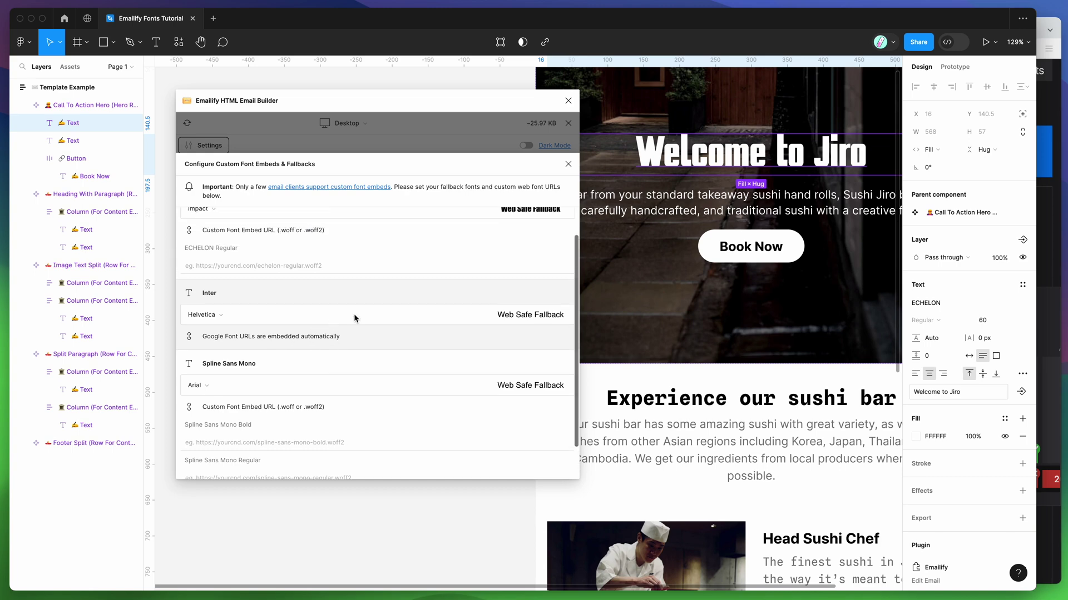
{"action": "scroll", "coordinate": [657, 245], "scroll_direction": "up", "scroll_amount": 3}
{"action": "scroll", "coordinate": [657, 245], "scroll_direction": "left", "scroll_amount": 2}
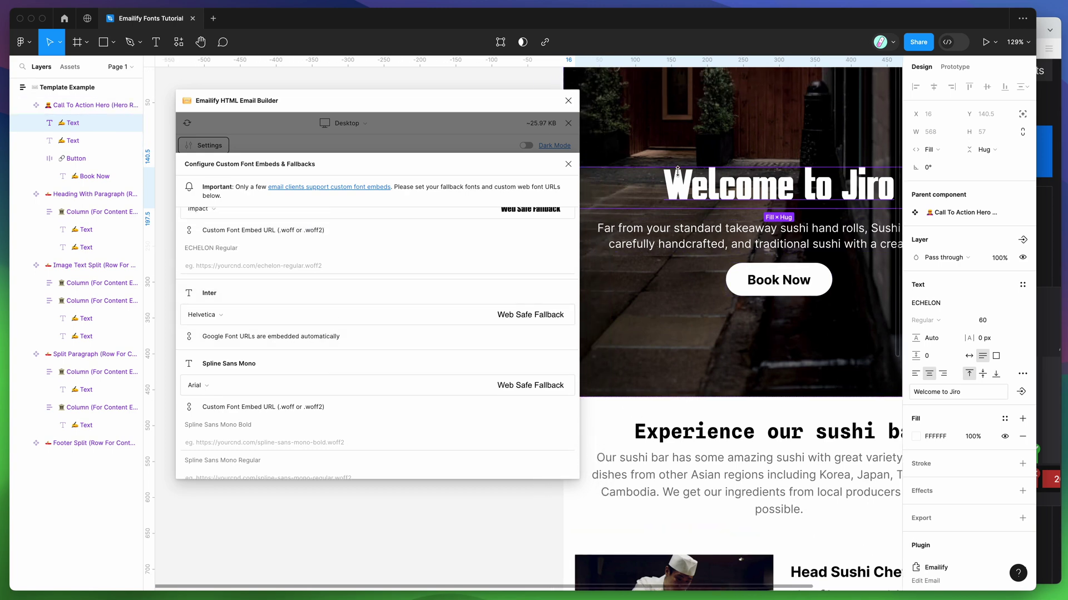
{"action": "scroll", "coordinate": [679, 185], "scroll_direction": "right", "scroll_amount": 2}
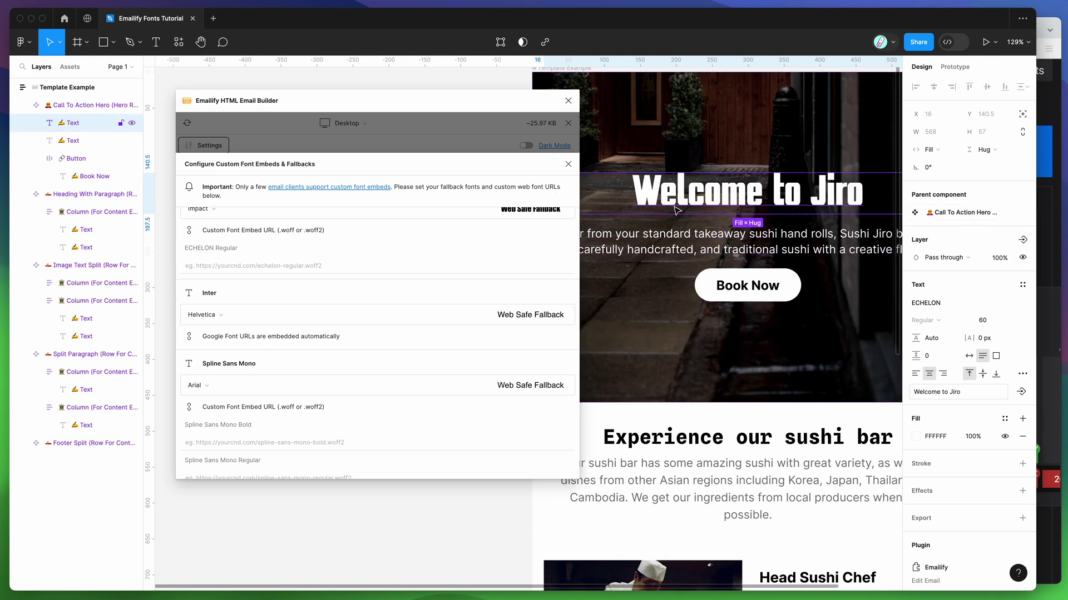
{"action": "scroll", "coordinate": [420, 285], "scroll_direction": "down", "scroll_amount": 1}
{"action": "scroll", "coordinate": [293, 300], "scroll_direction": "down", "scroll_amount": 1}
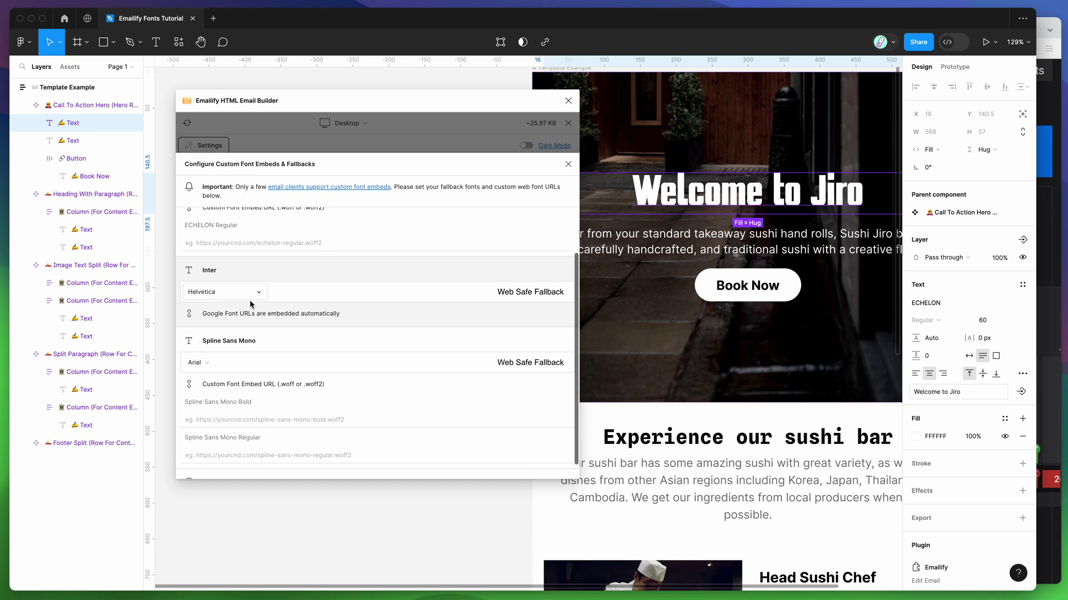
{"action": "mouse_move", "coordinate": [202, 314]}
{"action": "left_mouse_down"}
{"action": "mouse_move", "coordinate": [351, 317]}
{"action": "mouse_move", "coordinate": [191, 312]}
{"action": "left_mouse_up"}
{"action": "left_click", "coordinate": [351, 317]}
{"action": "left_click", "coordinate": [225, 316]}
Step: Examine the ECHELON entry and its custom font embed URL field that takes a .woff or .woff2 file
{"action": "scroll", "coordinate": [218, 319], "scroll_direction": "up", "scroll_amount": 4}
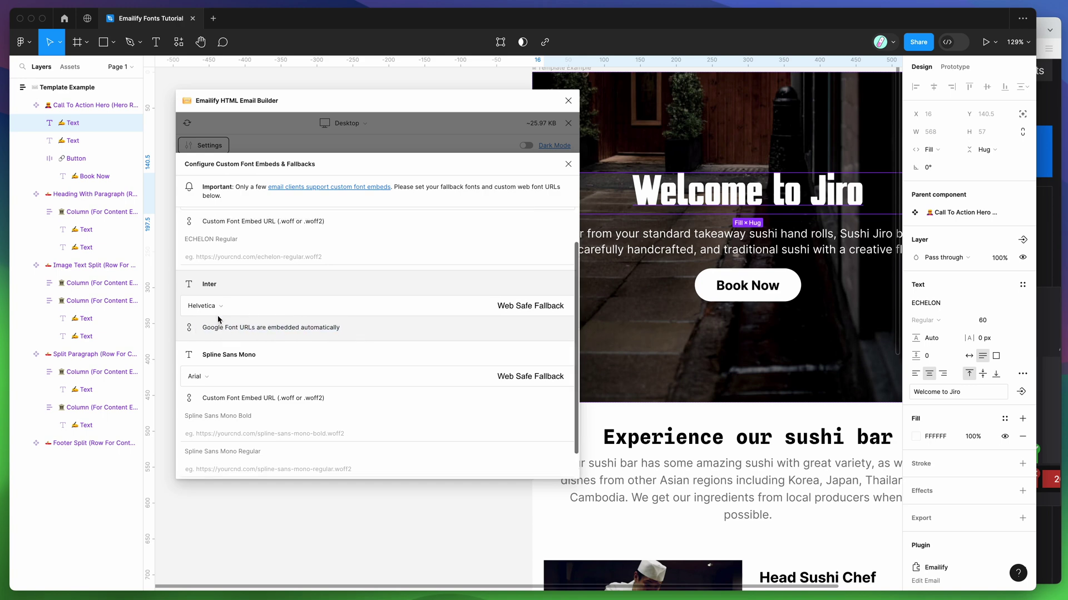
{"action": "left_click", "coordinate": [253, 300]}
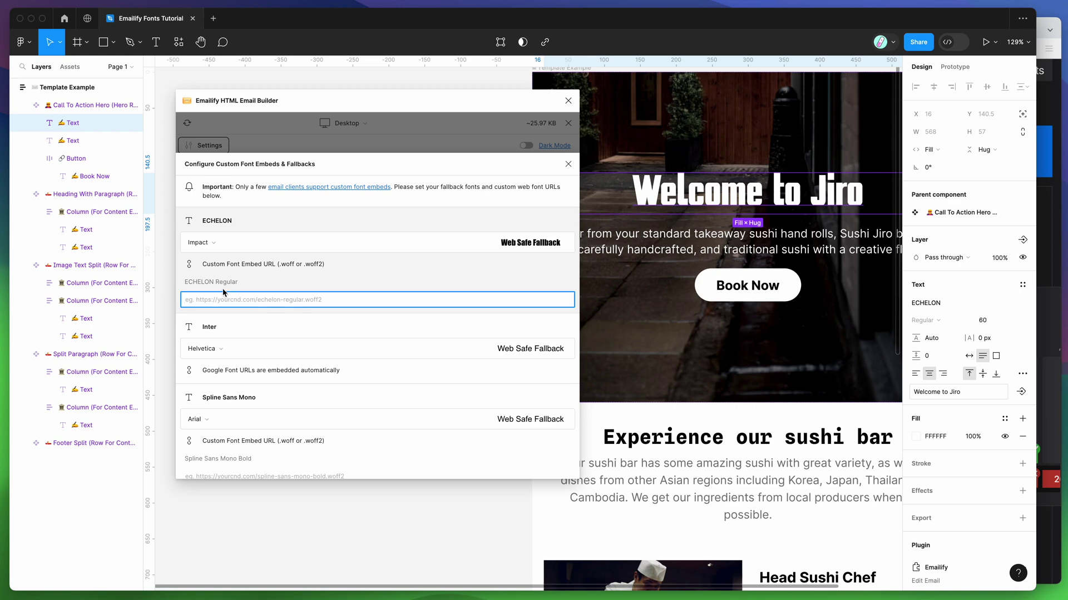
{"action": "left_click_drag", "start_coordinate": [204, 224], "coordinate": [229, 223]}
{"action": "left_click", "coordinate": [234, 225]}
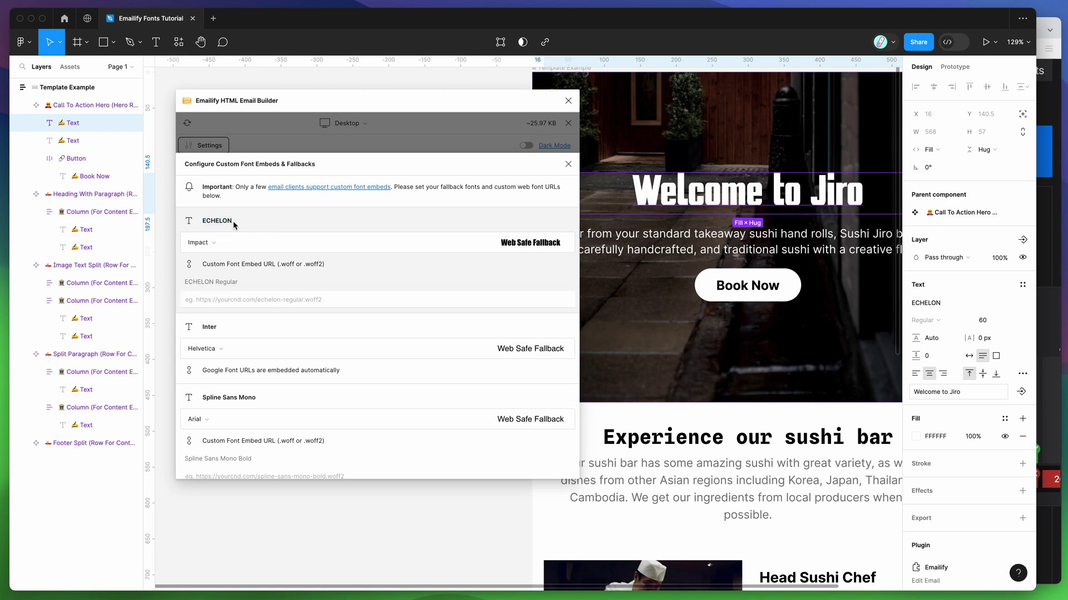
{"action": "left_click", "coordinate": [313, 300]}
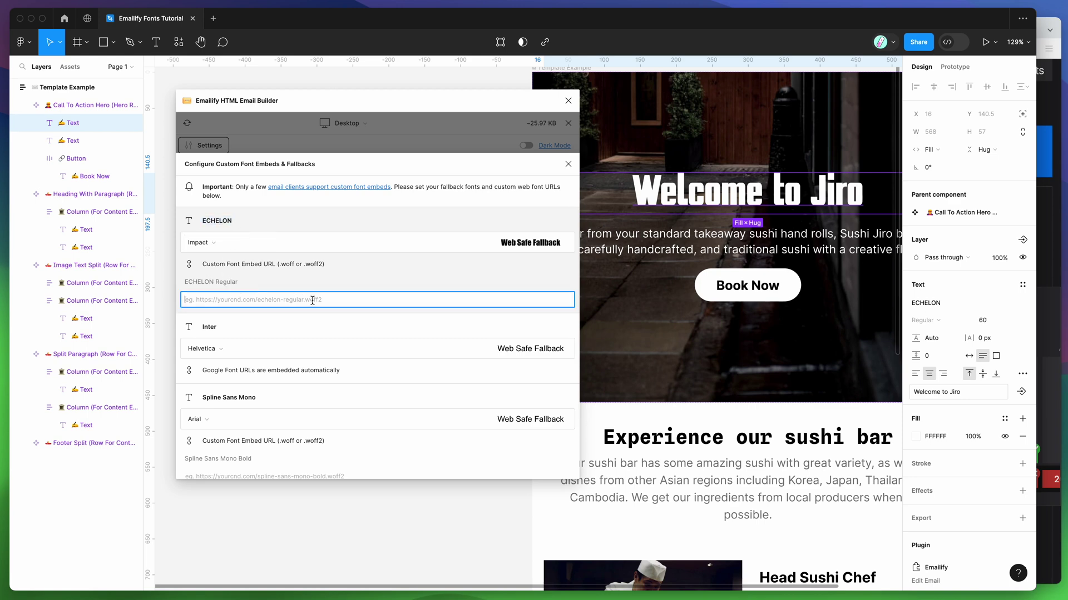
{"action": "left_click", "coordinate": [283, 269]}
{"action": "mouse_move", "coordinate": [280, 267]}
{"action": "left_mouse_down"}
{"action": "mouse_move", "coordinate": [304, 266]}
{"action": "mouse_move", "coordinate": [294, 268]}
{"action": "left_mouse_up"}
{"action": "left_click", "coordinate": [299, 298]}
{"action": "left_click", "coordinate": [1047, 275]}
{"action": "left_click", "coordinate": [453, 30]}
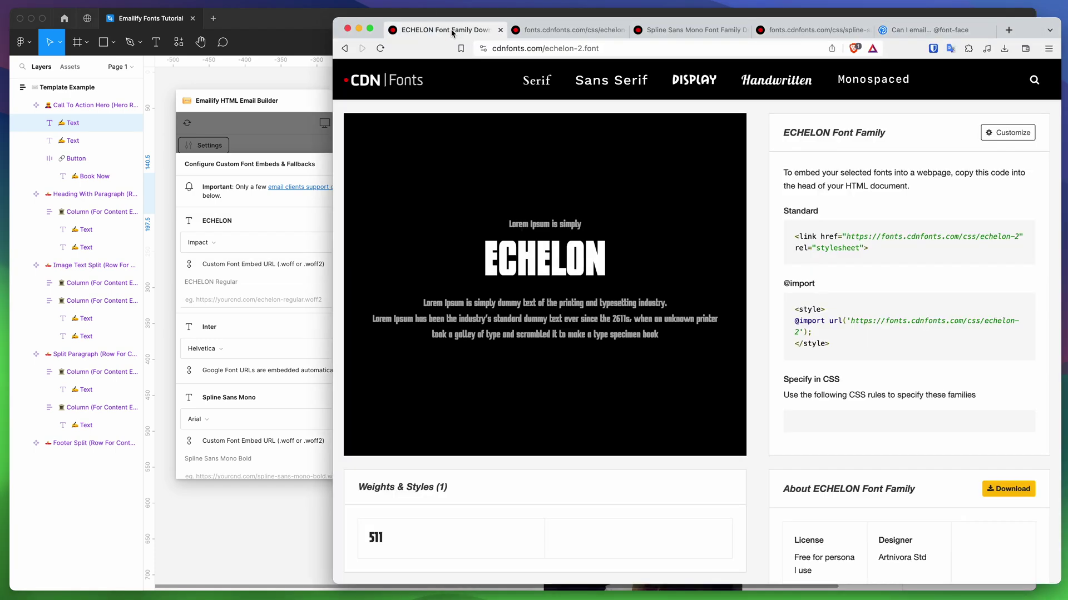
{"action": "left_click", "coordinate": [529, 49]}
{"action": "left_click", "coordinate": [537, 106]}
{"action": "mouse_move", "coordinate": [847, 333]}
{"action": "left_click_drag", "start_coordinate": [851, 322], "coordinate": [795, 324]}
{"action": "left_click", "coordinate": [821, 334]}
{"action": "left_click_drag", "start_coordinate": [799, 333], "coordinate": [851, 321]}
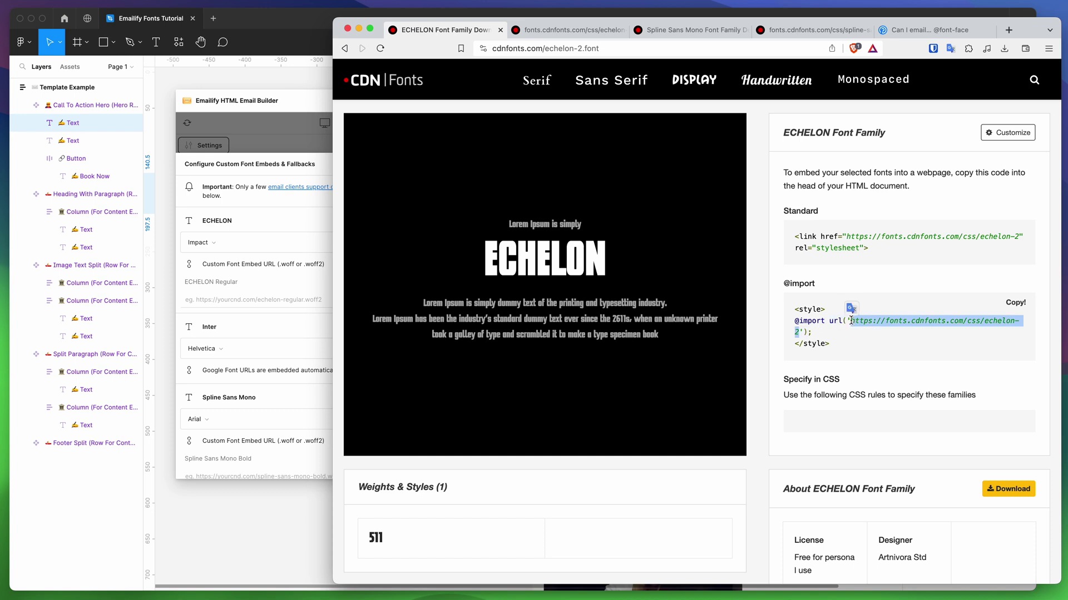
{"action": "left_click", "coordinate": [575, 31]}
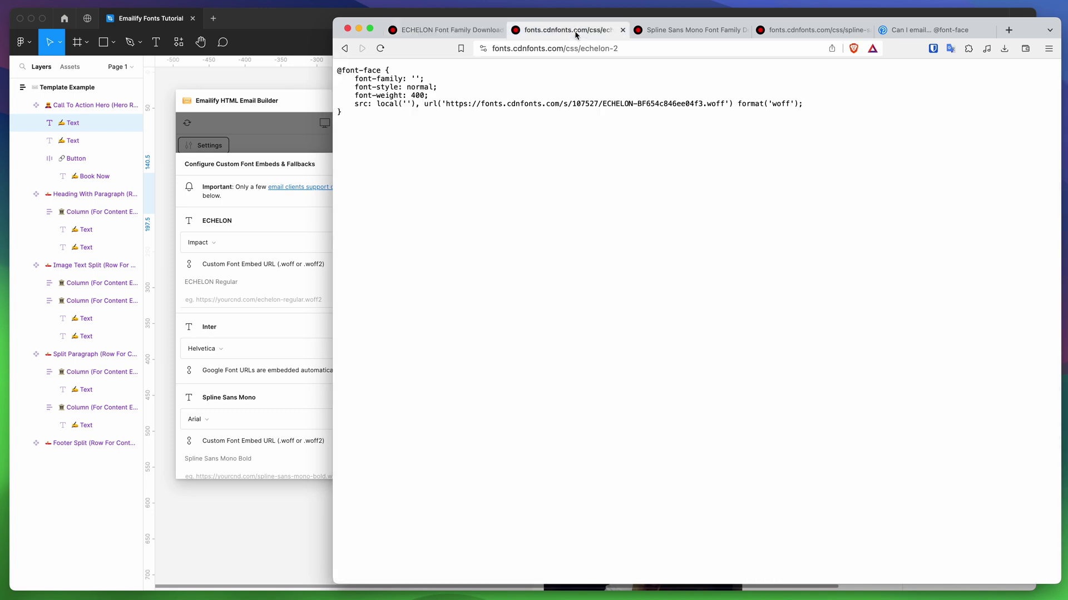
{"action": "left_click_drag", "start_coordinate": [445, 103], "coordinate": [725, 103]}
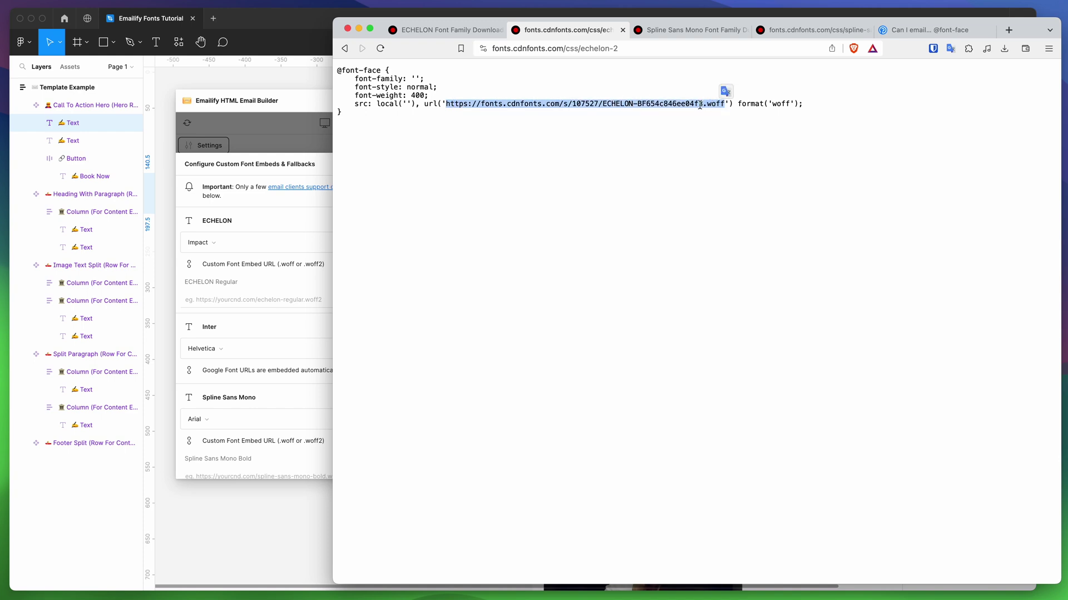
{"action": "left_click_drag", "start_coordinate": [445, 103], "coordinate": [724, 106]}
{"action": "key", "text": "super+c"}
{"action": "left_click", "coordinate": [305, 235]}
{"action": "left_click", "coordinate": [294, 299]}
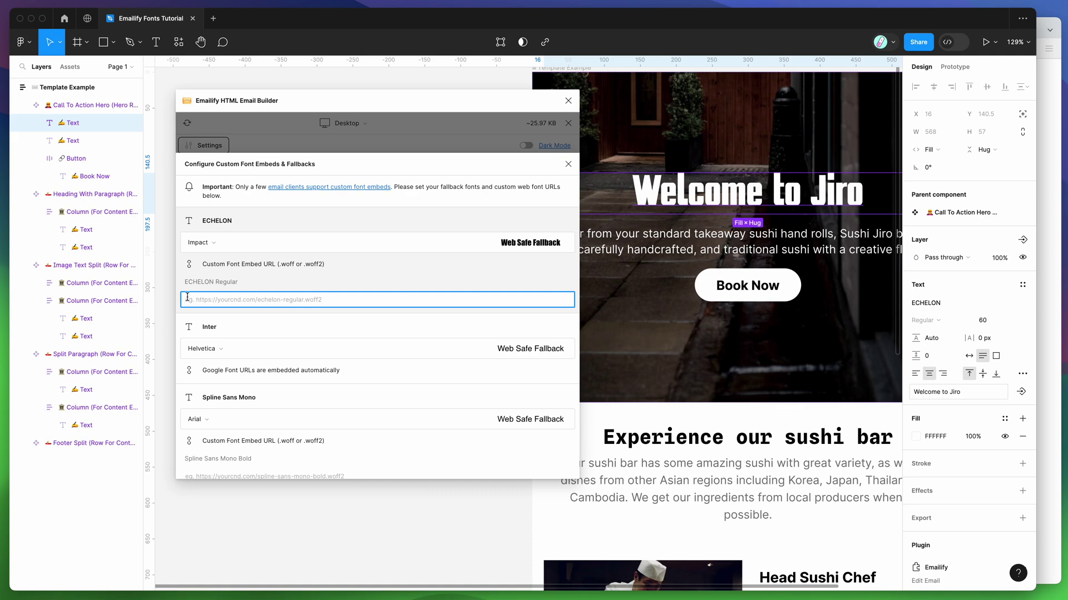
{"action": "key", "text": "super+v"}
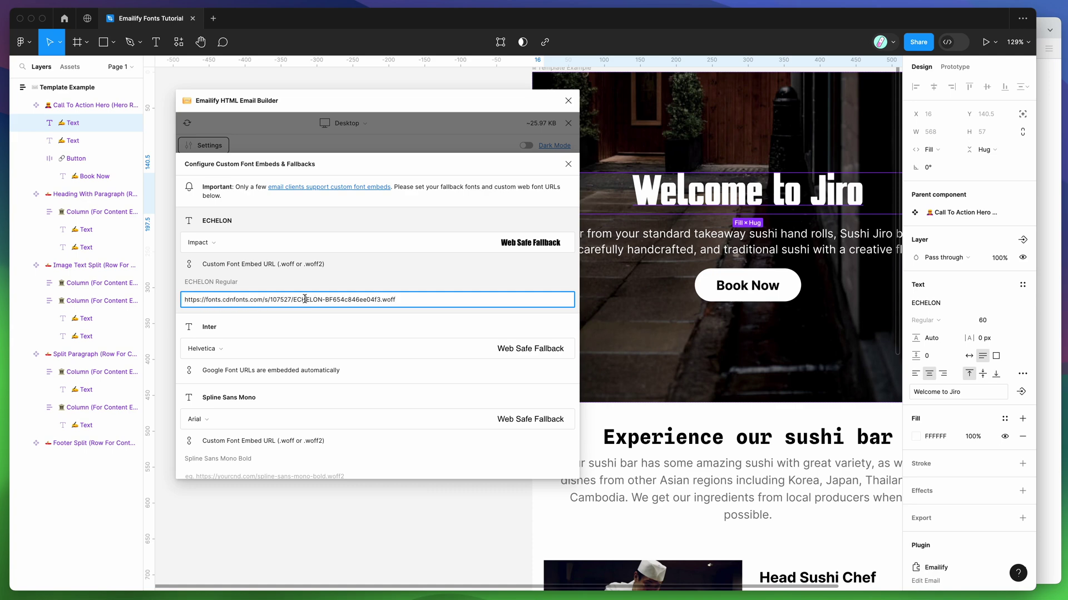
Step: Check the full embed URL entered for ECHELON Regular, including its .woff ending
{"action": "left_click_drag", "start_coordinate": [186, 301], "coordinate": [384, 301]}
{"action": "key", "text": "Left"}
{"action": "double_click", "coordinate": [394, 301]}
{"action": "left_click", "coordinate": [413, 300]}
{"action": "left_click_drag", "start_coordinate": [412, 300], "coordinate": [184, 300]}
{"action": "key", "text": "Left"}
{"action": "left_click_drag", "start_coordinate": [415, 301], "coordinate": [181, 301]}
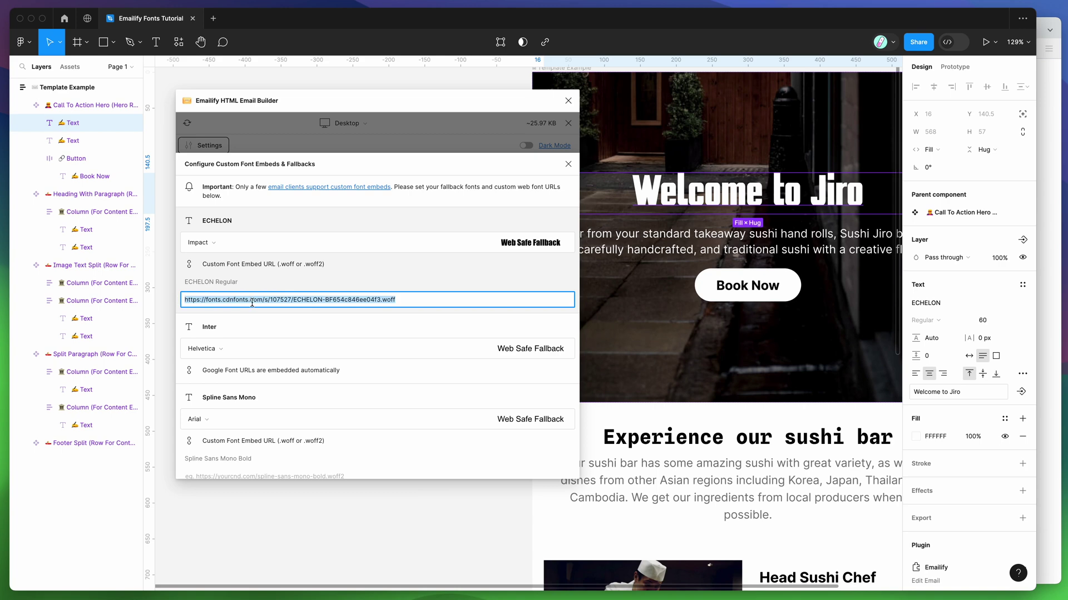
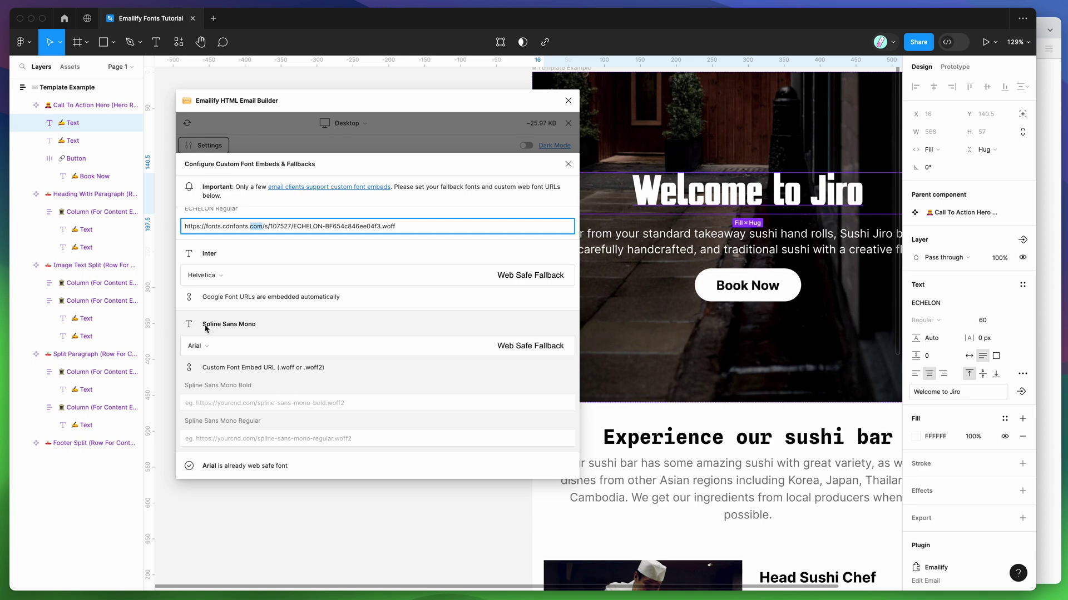
Step: Set the web-safe fallback font for Spline Sans Mono to Courier and compare it with the "Experience our sushi bar" heading
{"action": "left_click", "coordinate": [221, 352]}
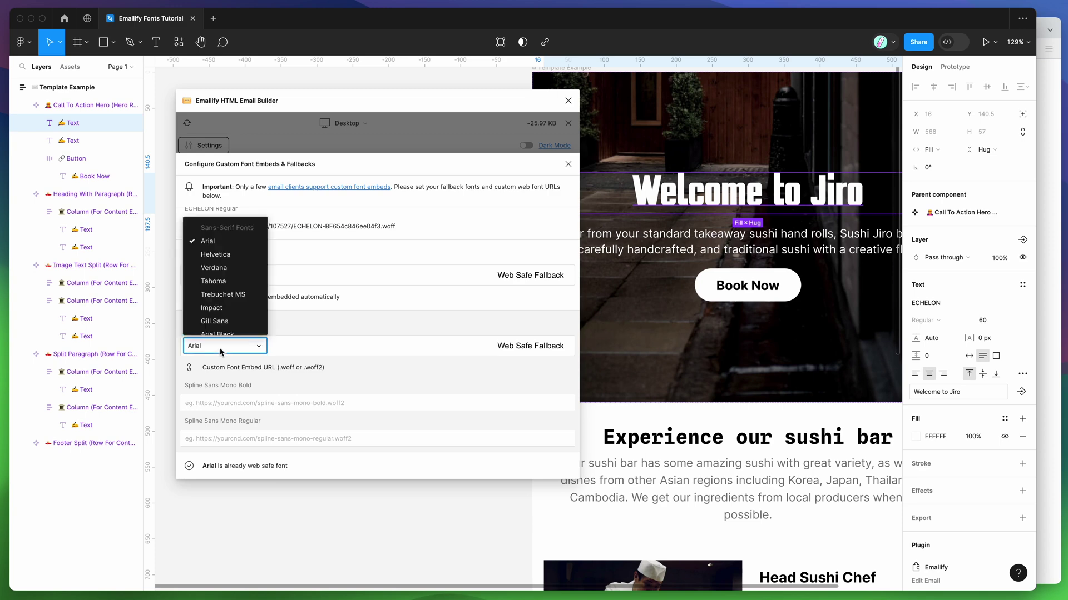
{"action": "scroll", "coordinate": [225, 312], "scroll_direction": "down", "scroll_amount": 5}
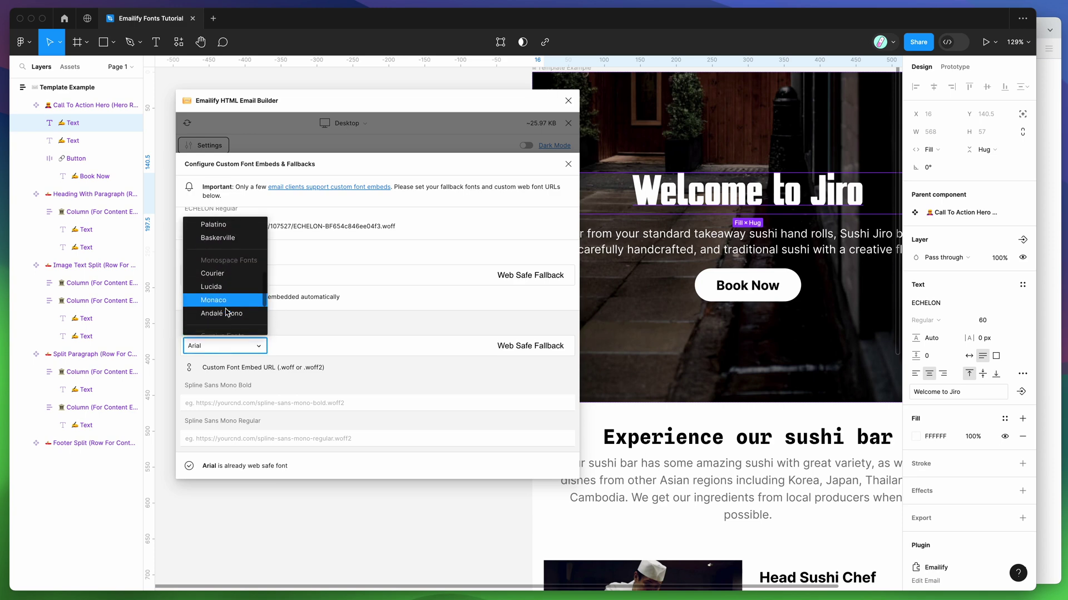
{"action": "left_click", "coordinate": [222, 269]}
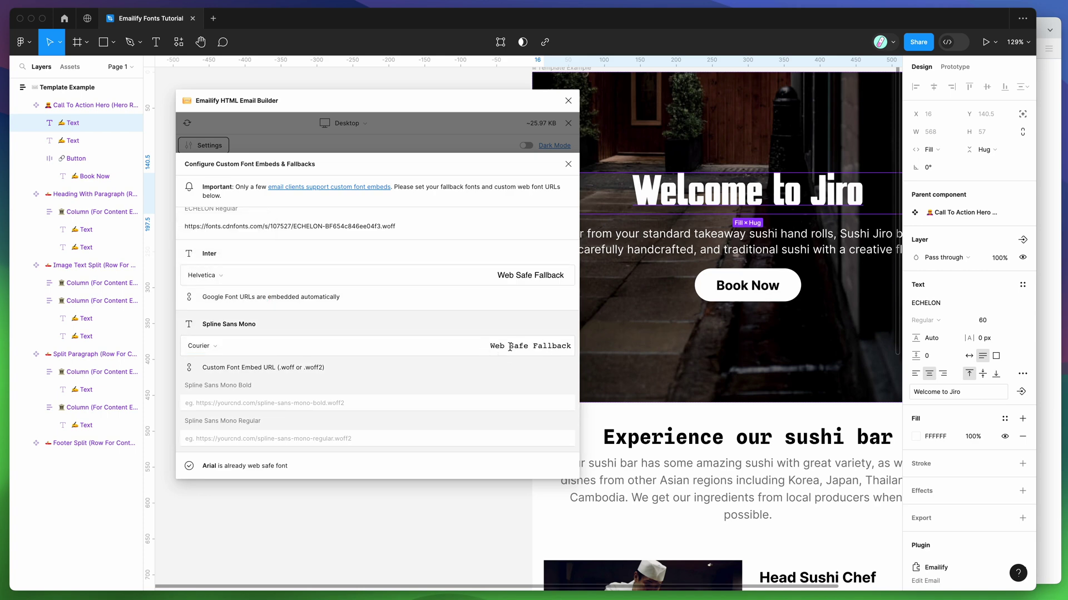
{"action": "scroll", "coordinate": [714, 389], "scroll_direction": "down", "scroll_amount": 3}
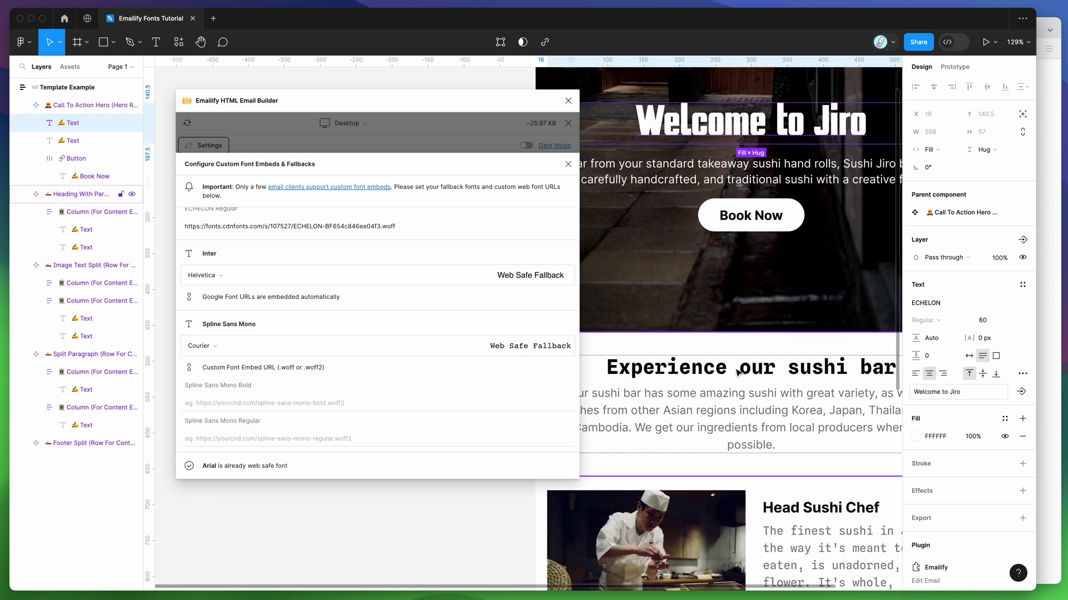
Step: Try Lucida and Monaco as the Spline Sans Mono fallback font and return to Courier
{"action": "left_click", "coordinate": [219, 347]}
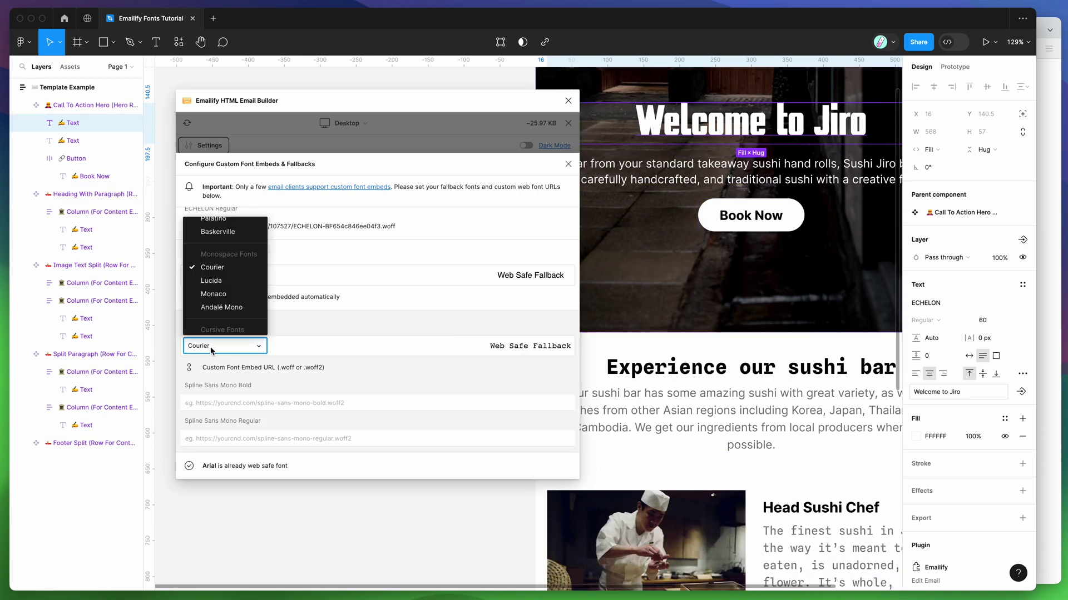
{"action": "left_click", "coordinate": [214, 280]}
{"action": "left_click", "coordinate": [224, 344]}
{"action": "left_click", "coordinate": [221, 296]}
{"action": "left_click", "coordinate": [240, 345]}
{"action": "left_click", "coordinate": [229, 274]}
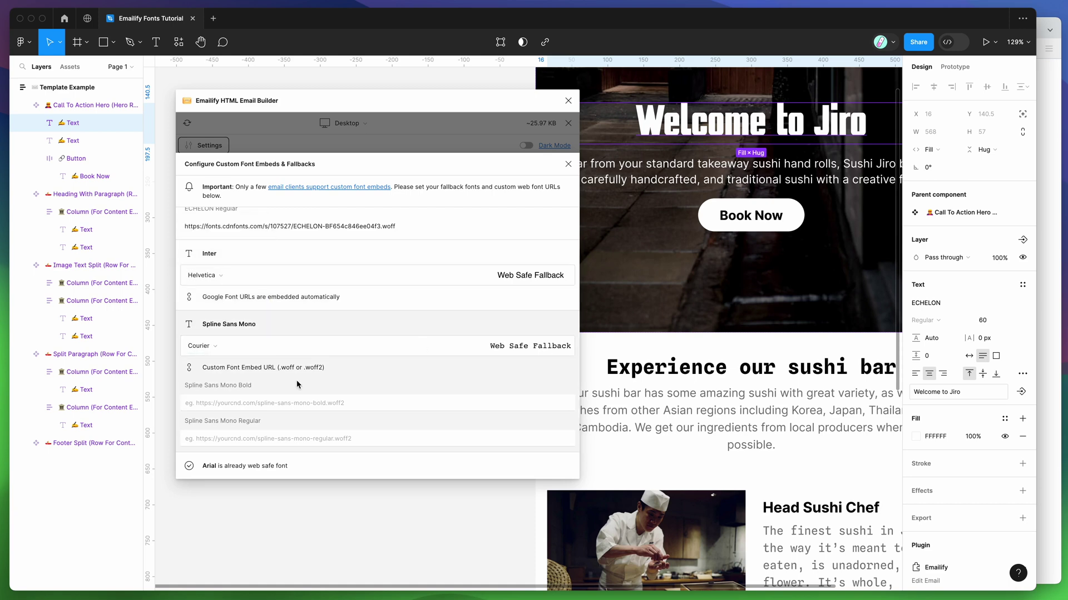
{"action": "left_click", "coordinate": [282, 401]}
{"action": "left_click", "coordinate": [281, 437]}
{"action": "left_click", "coordinate": [233, 404]}
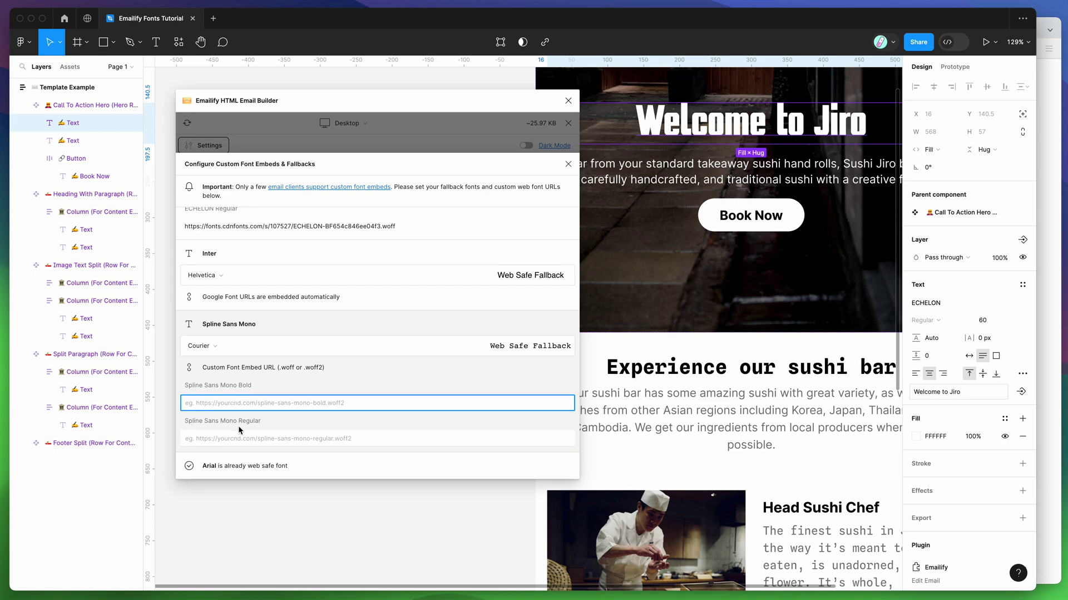
{"action": "left_click", "coordinate": [1049, 388]}
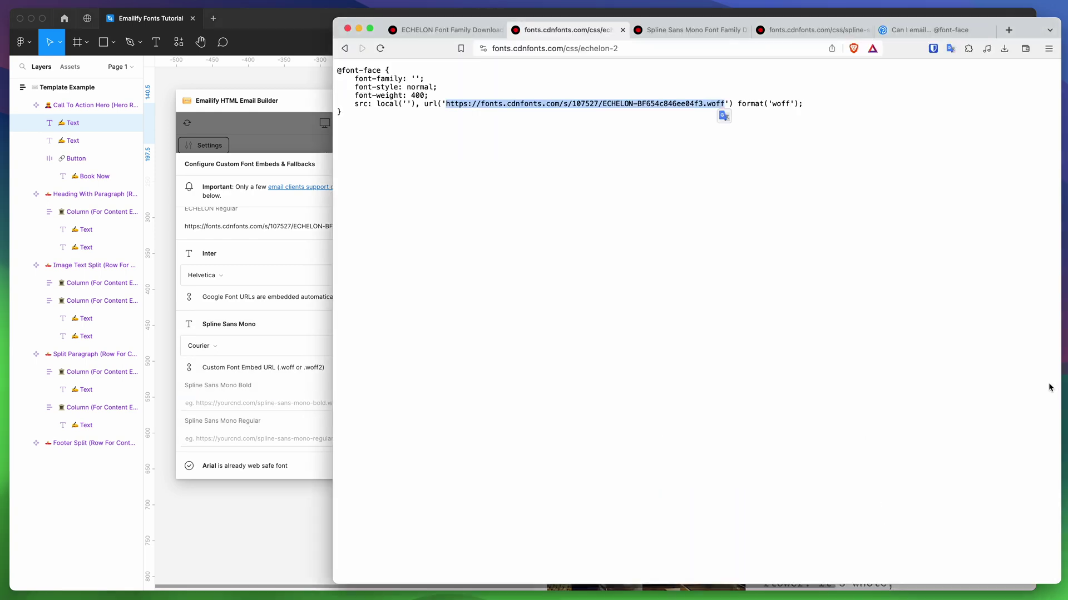
{"action": "left_click", "coordinate": [704, 33]}
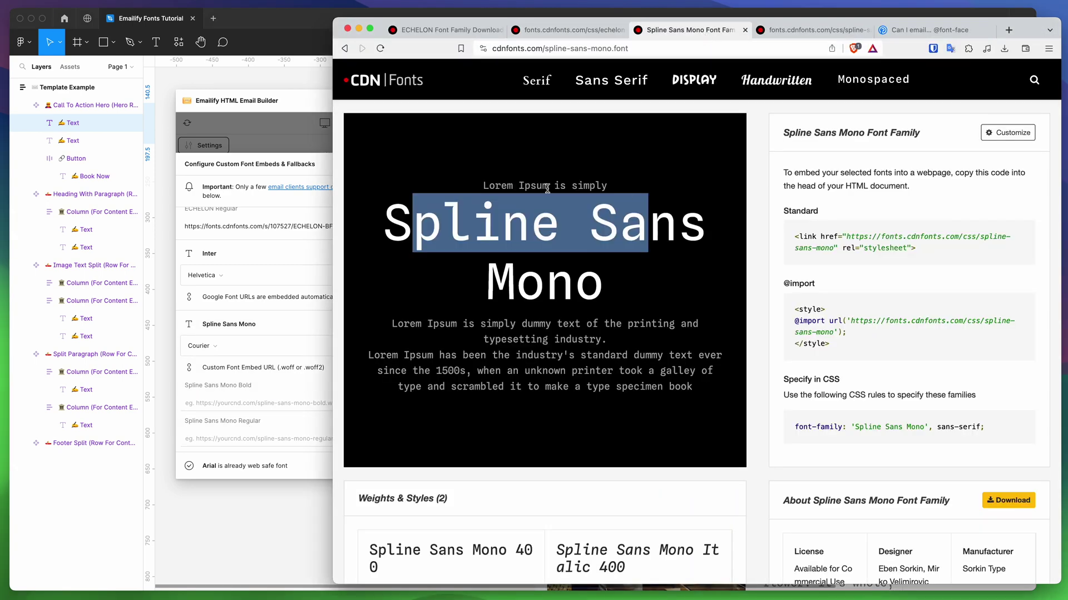
{"action": "left_click", "coordinate": [522, 233]}
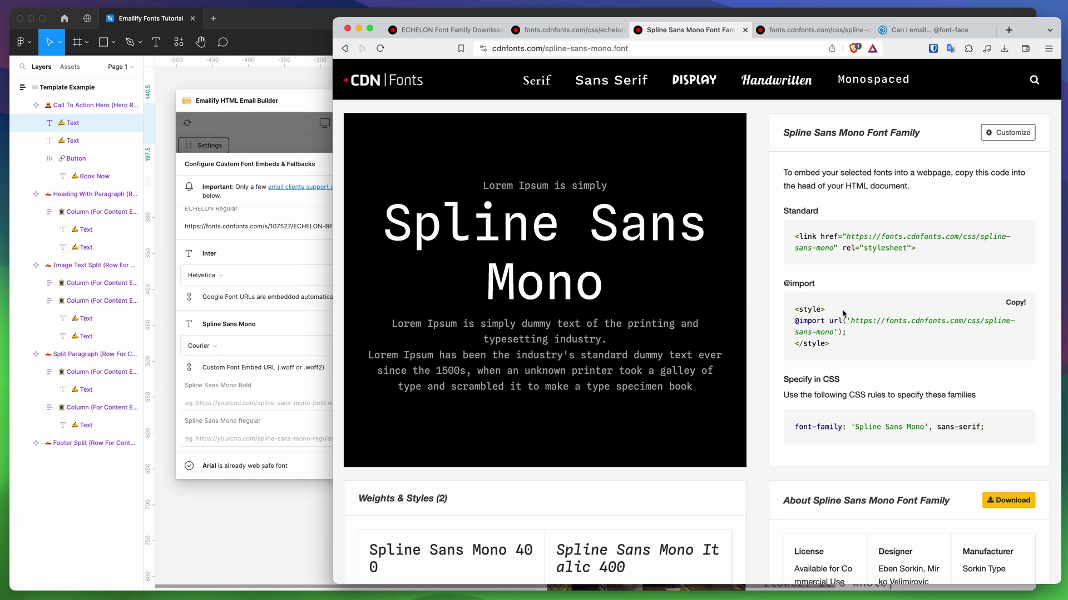
{"action": "left_click_drag", "start_coordinate": [851, 321], "coordinate": [833, 332]}
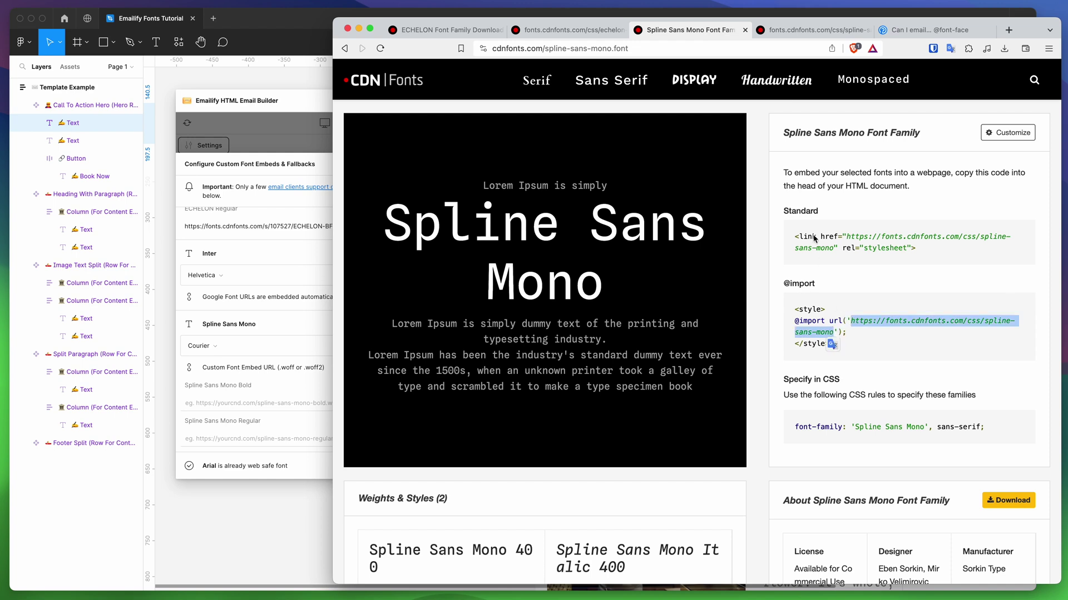
{"action": "left_click", "coordinate": [799, 30]}
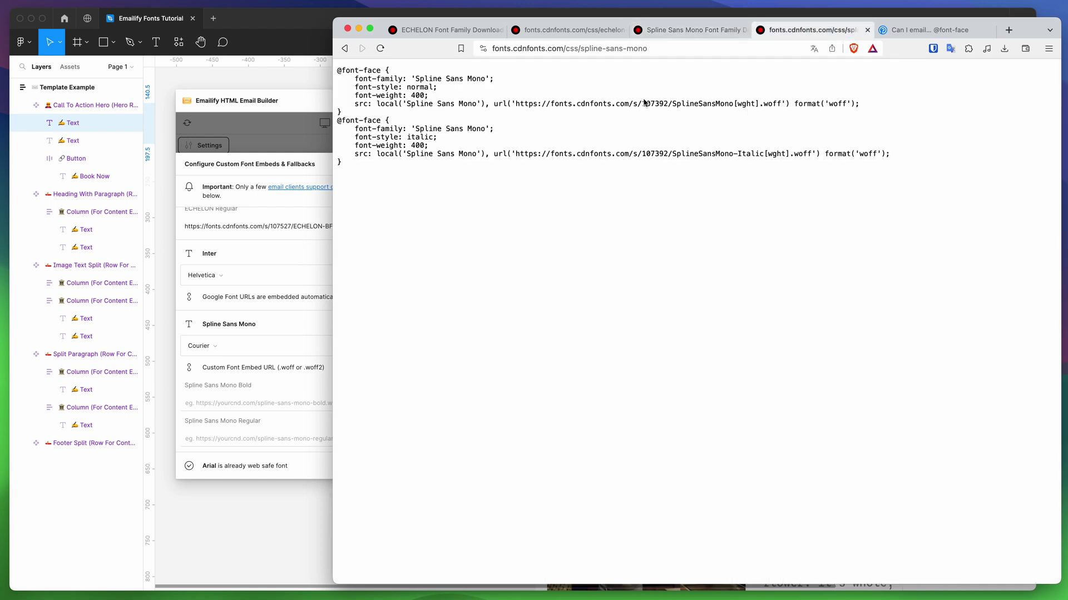
{"action": "left_click_drag", "start_coordinate": [518, 104], "coordinate": [782, 106]}
{"action": "key", "text": "ctrl+c"}
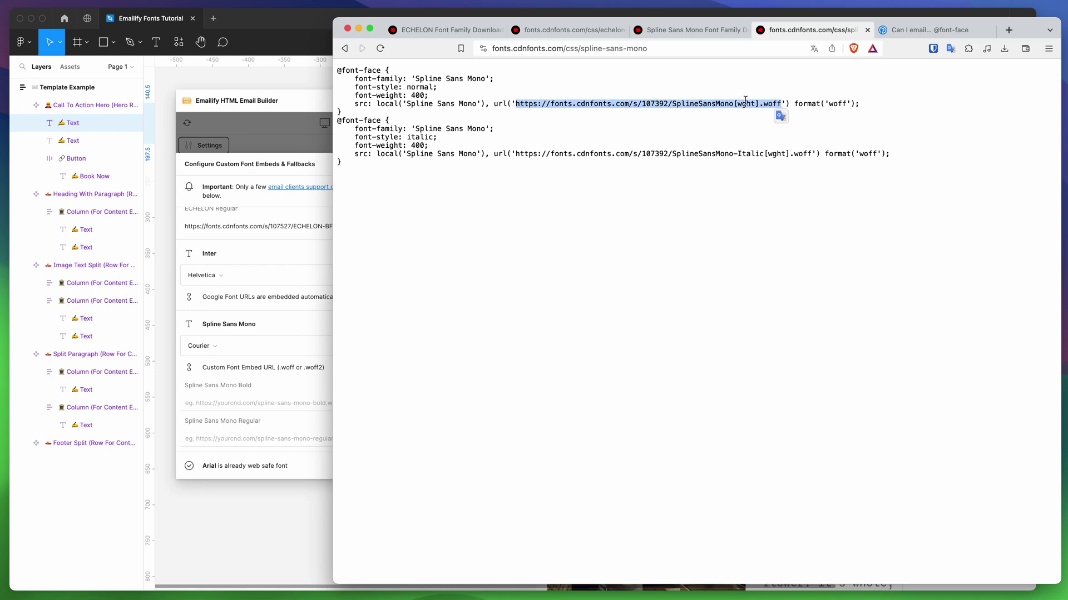
{"action": "left_click", "coordinate": [289, 439]}
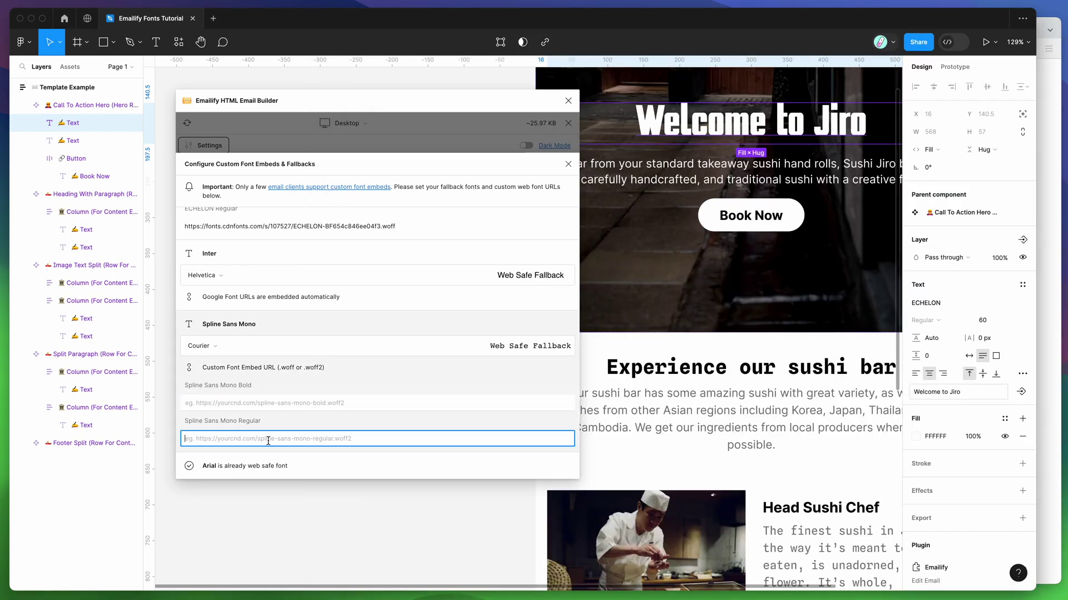
{"action": "key", "text": "ctrl+v"}
Step: Set the font style of the "Experience our sushi bar" heading to Italic in the template
{"action": "left_click", "coordinate": [759, 378]}
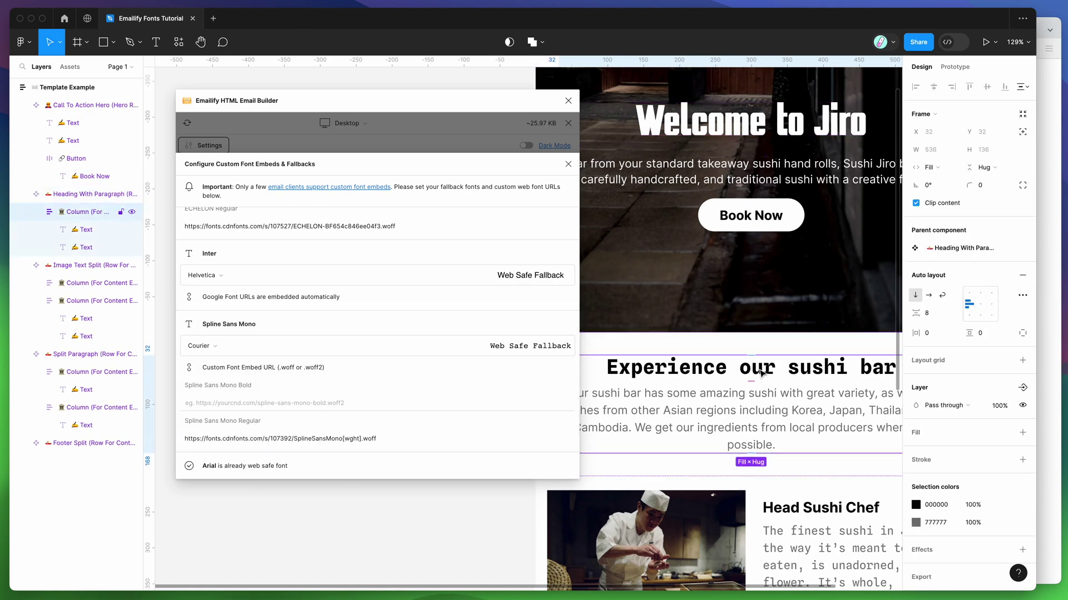
{"action": "scroll", "coordinate": [752, 368], "scroll_direction": "down", "scroll_amount": 5}
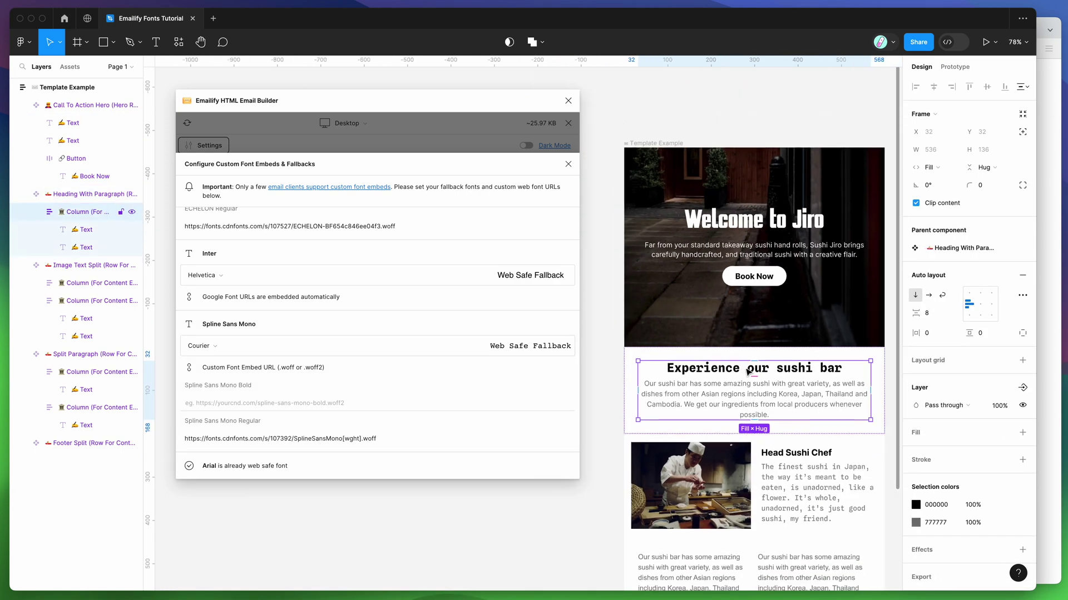
{"action": "left_click", "coordinate": [748, 371]}
{"action": "left_click", "coordinate": [920, 320]}
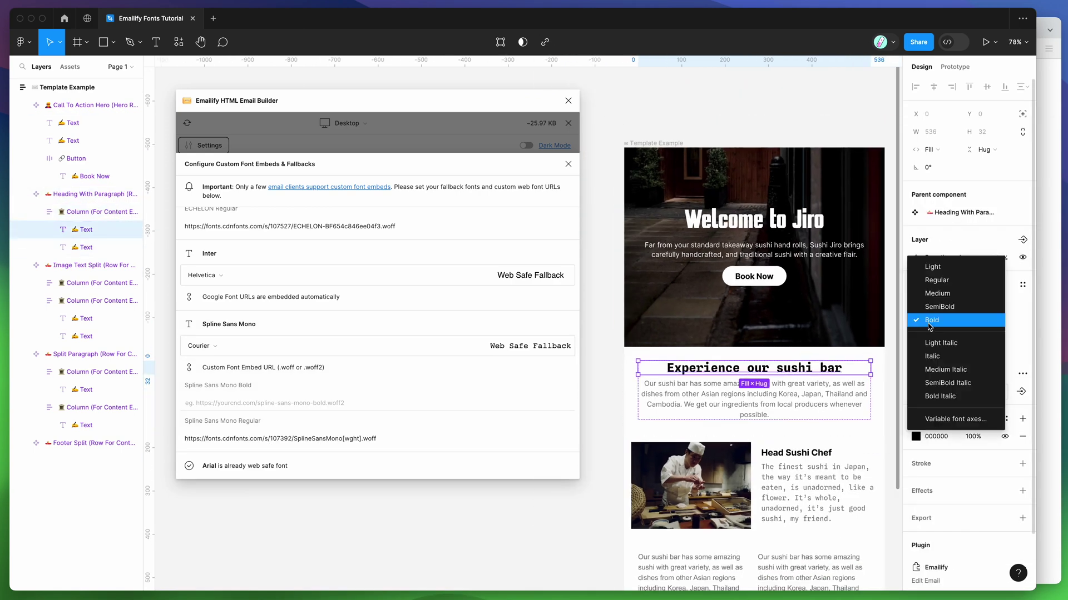
{"action": "left_click", "coordinate": [943, 358]}
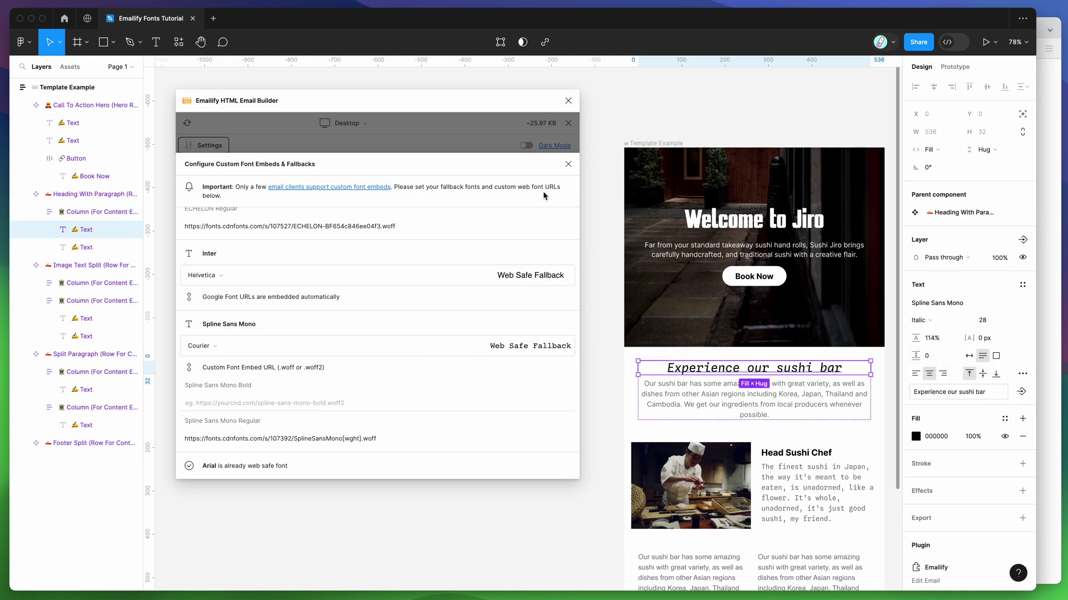
Step: Refresh the Emailify preview with the iPhone 15 view and reopen the font configuration at the Spline Sans Mono embed URLs
{"action": "left_click", "coordinate": [568, 164]}
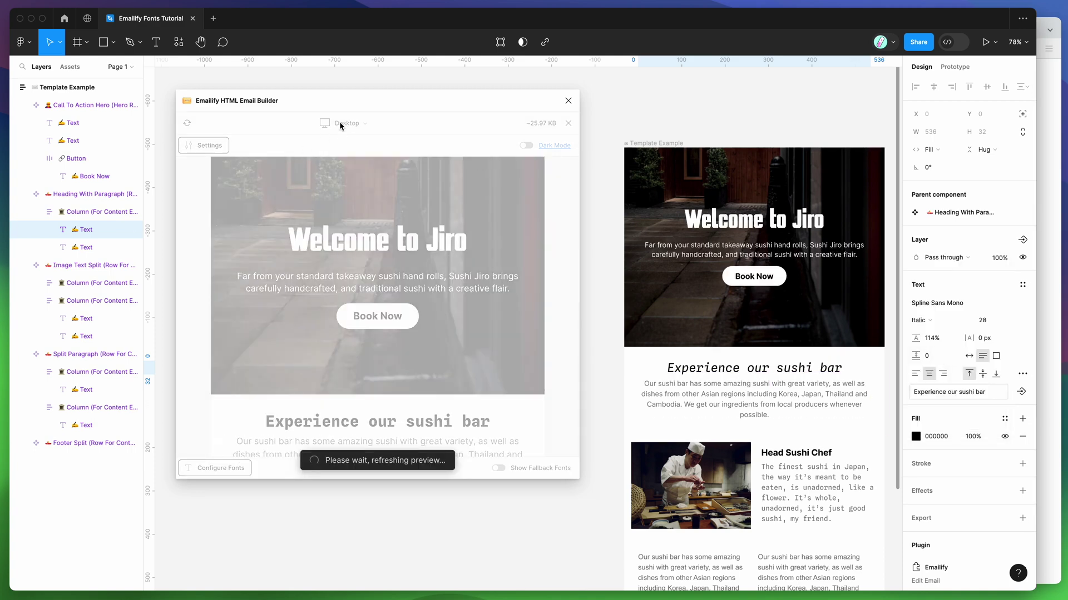
{"action": "left_click", "coordinate": [342, 125]}
{"action": "left_click", "coordinate": [365, 211]}
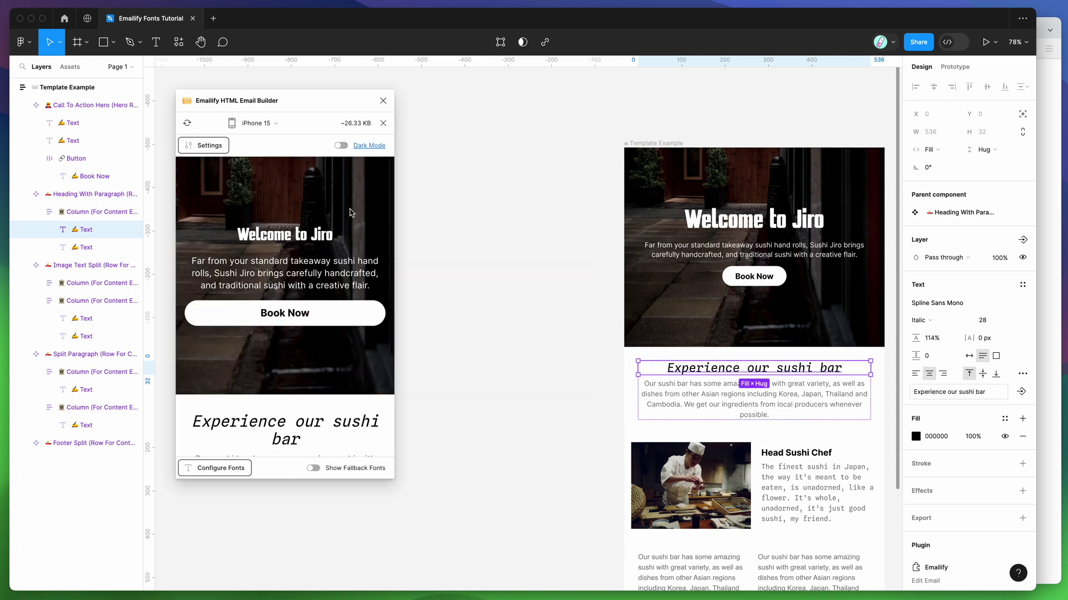
{"action": "left_click", "coordinate": [210, 469]}
{"action": "scroll", "coordinate": [297, 367], "scroll_direction": "down", "scroll_amount": 3}
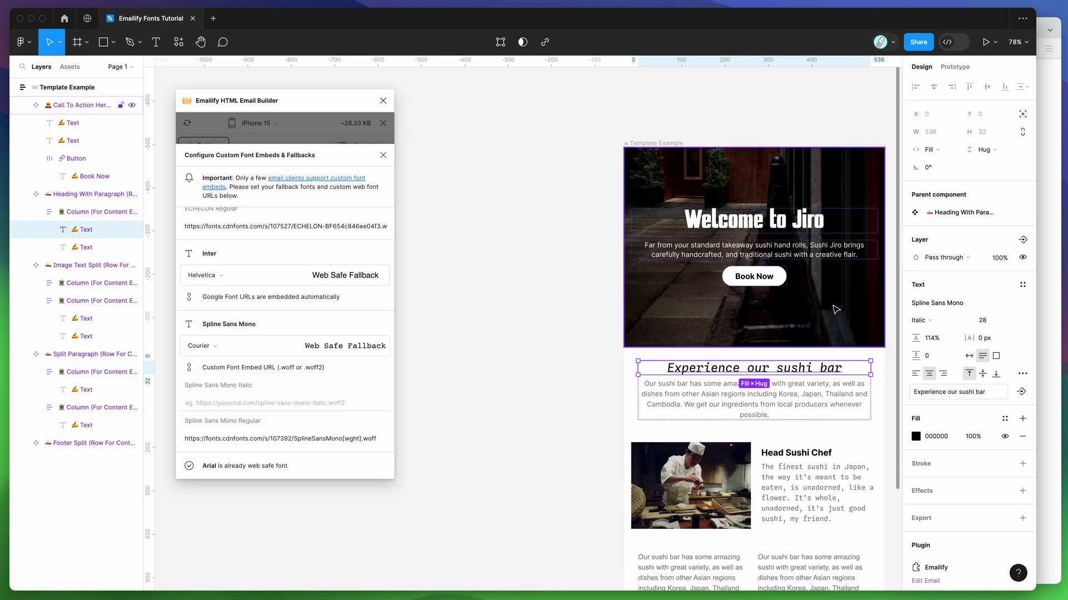
{"action": "key", "text": "super+Tab"}
{"action": "left_click", "coordinate": [574, 124]}
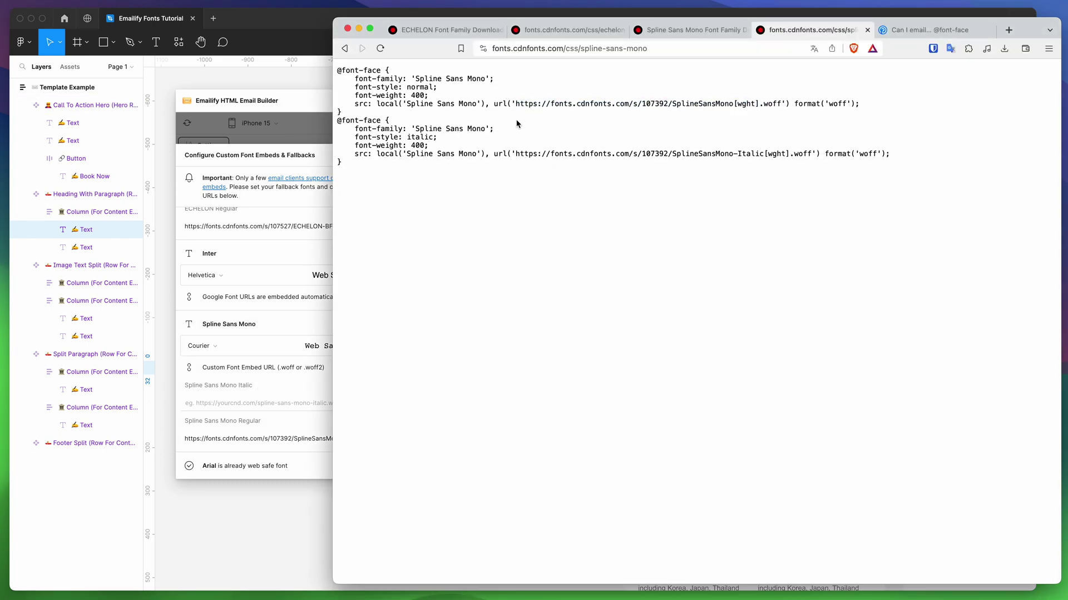
{"action": "double_click", "coordinate": [413, 88]}
{"action": "left_click_drag", "start_coordinate": [413, 88], "coordinate": [416, 99]}
{"action": "left_click_drag", "start_coordinate": [518, 156], "coordinate": [810, 155]}
{"action": "key", "text": "super+c"}
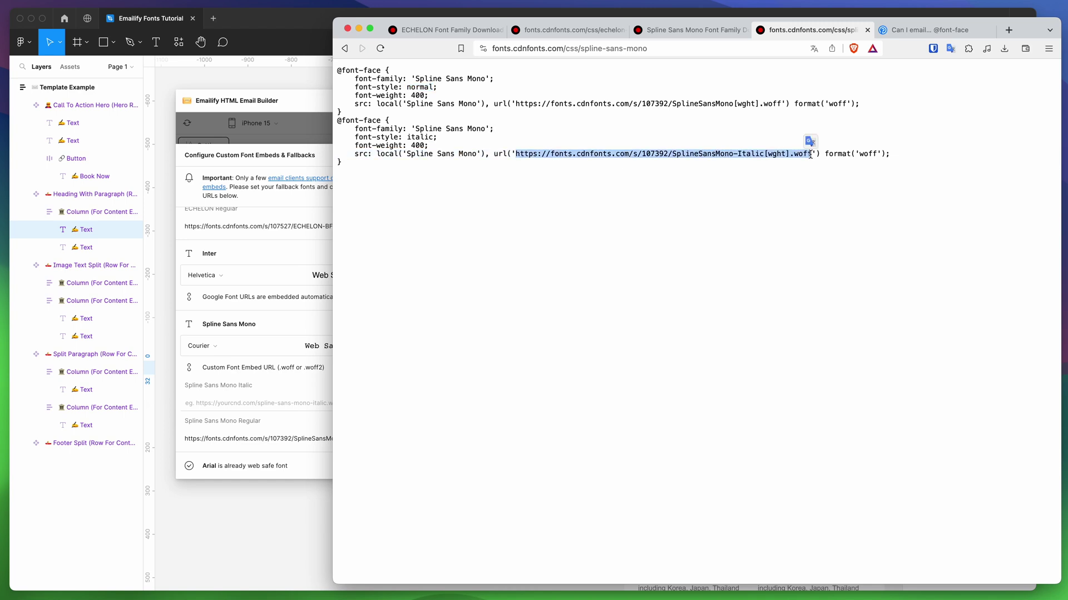
{"action": "left_click", "coordinate": [272, 392]}
{"action": "left_click", "coordinate": [278, 403]}
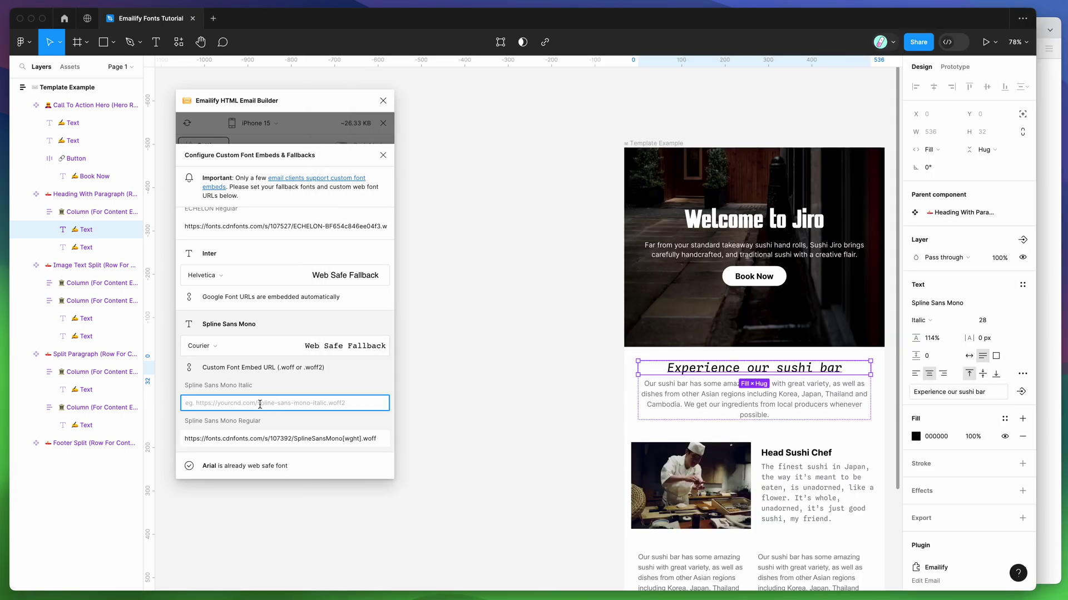
{"action": "key", "text": "super+v"}
{"action": "left_click", "coordinate": [300, 386]}
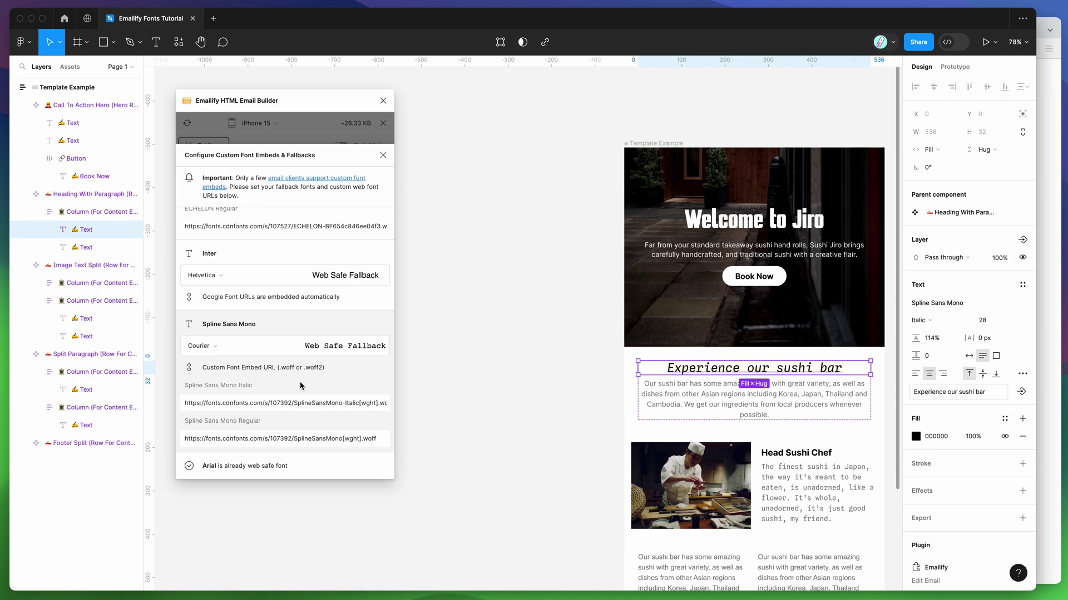
Step: Check the file extension at the end of the ECHELON Regular embed URL and compare it with the font URLs in the browser's spline-sans-mono stylesheet
{"action": "scroll", "coordinate": [281, 368], "scroll_direction": "up", "scroll_amount": 3}
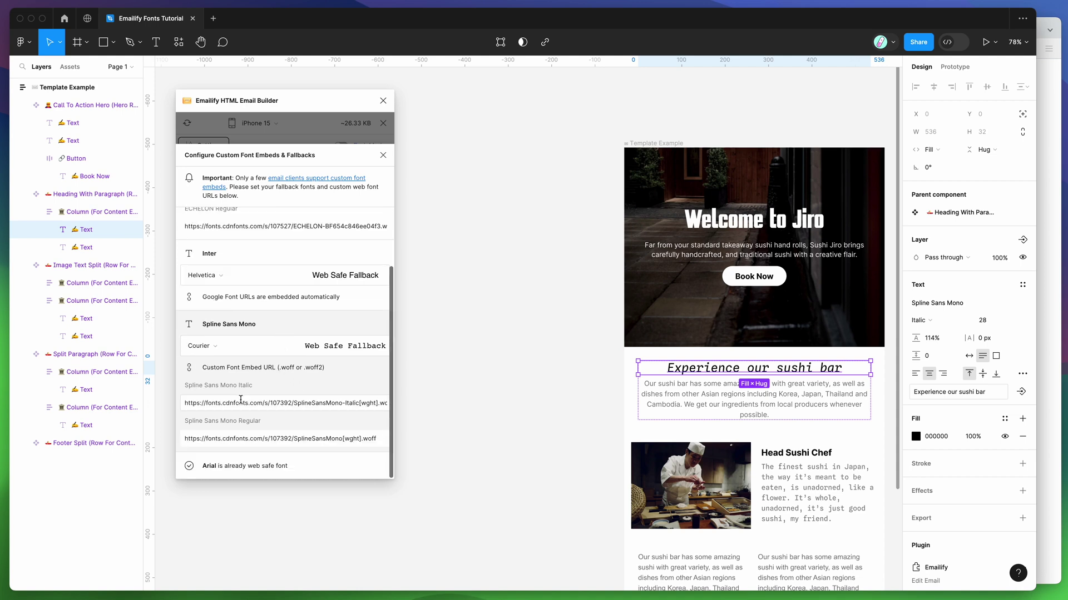
{"action": "left_click_drag", "start_coordinate": [202, 224], "coordinate": [261, 225]}
{"action": "scroll", "coordinate": [231, 272], "scroll_direction": "down", "scroll_amount": 3}
{"action": "scroll", "coordinate": [239, 289], "scroll_direction": "up", "scroll_amount": 3}
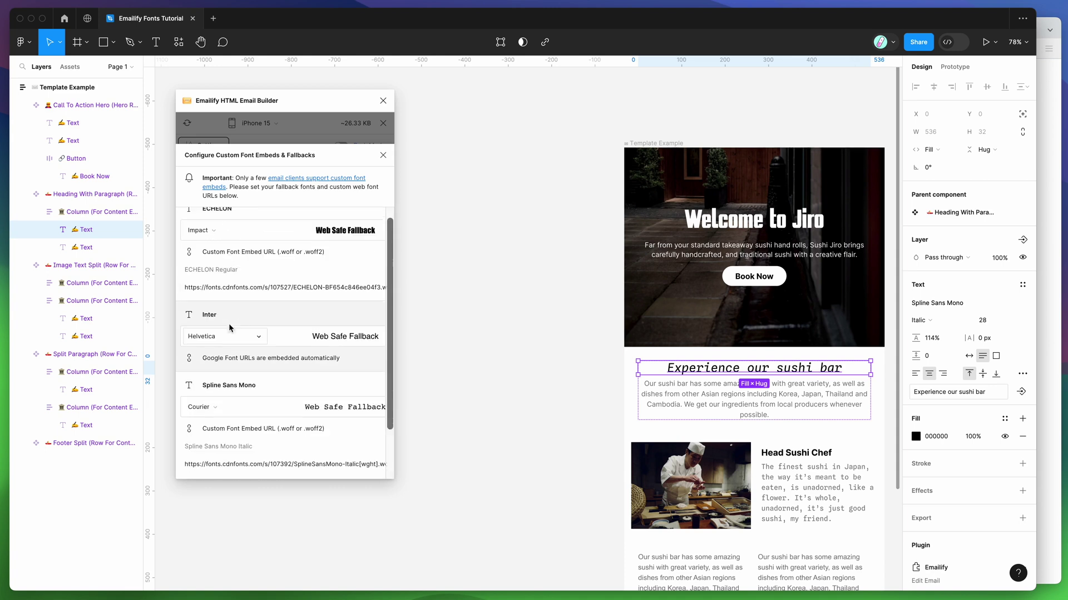
{"action": "left_click", "coordinate": [267, 300]}
{"action": "key", "text": "super+Right"}
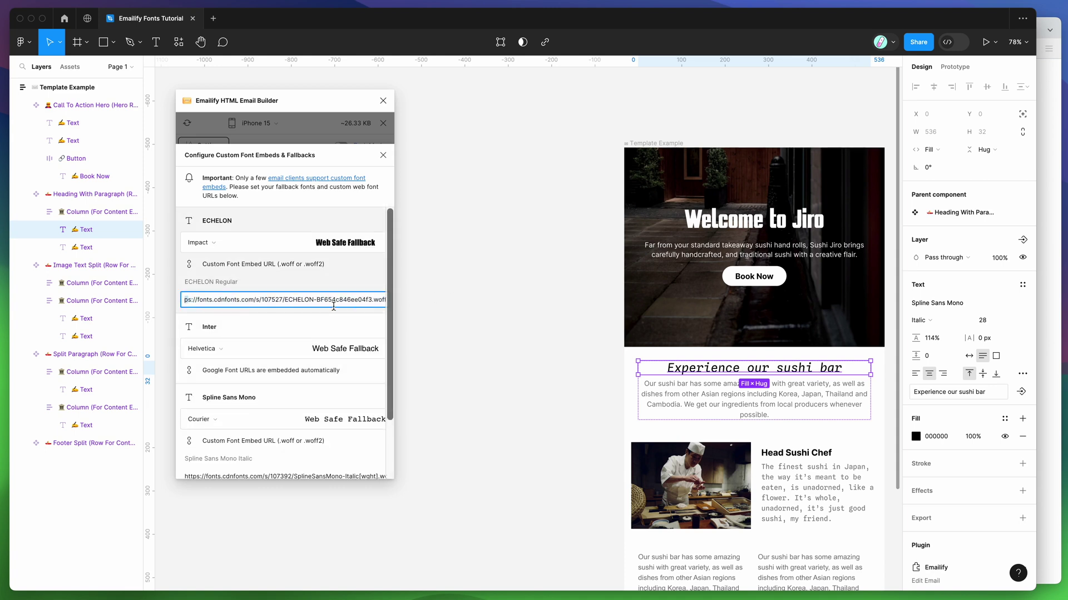
{"action": "left_click", "coordinate": [368, 301]}
{"action": "double_click", "coordinate": [372, 300]}
{"action": "left_click", "coordinate": [1050, 317]}
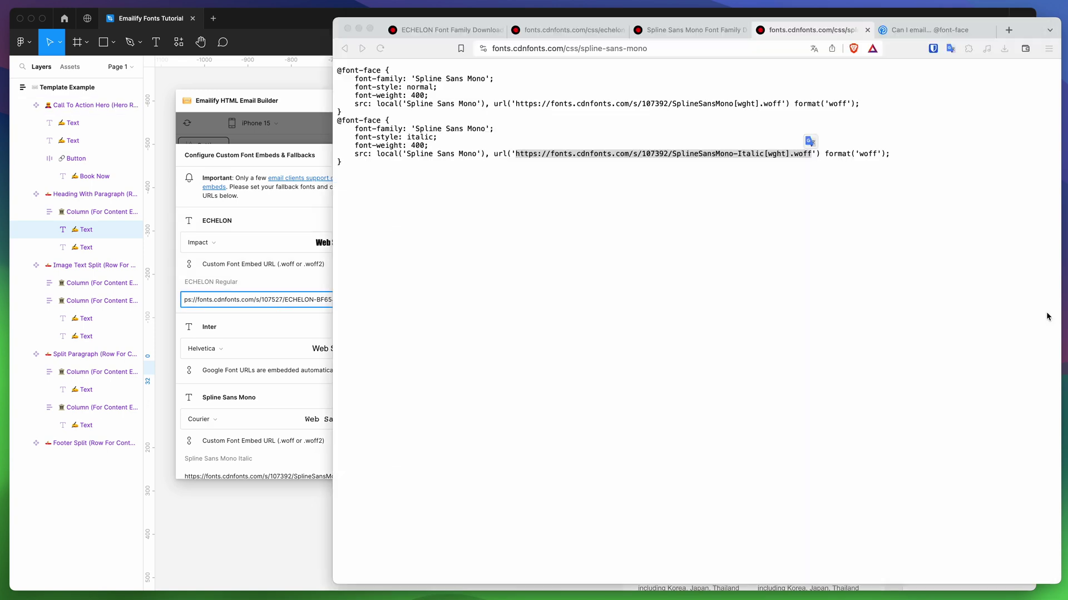
{"action": "left_click", "coordinate": [525, 153]}
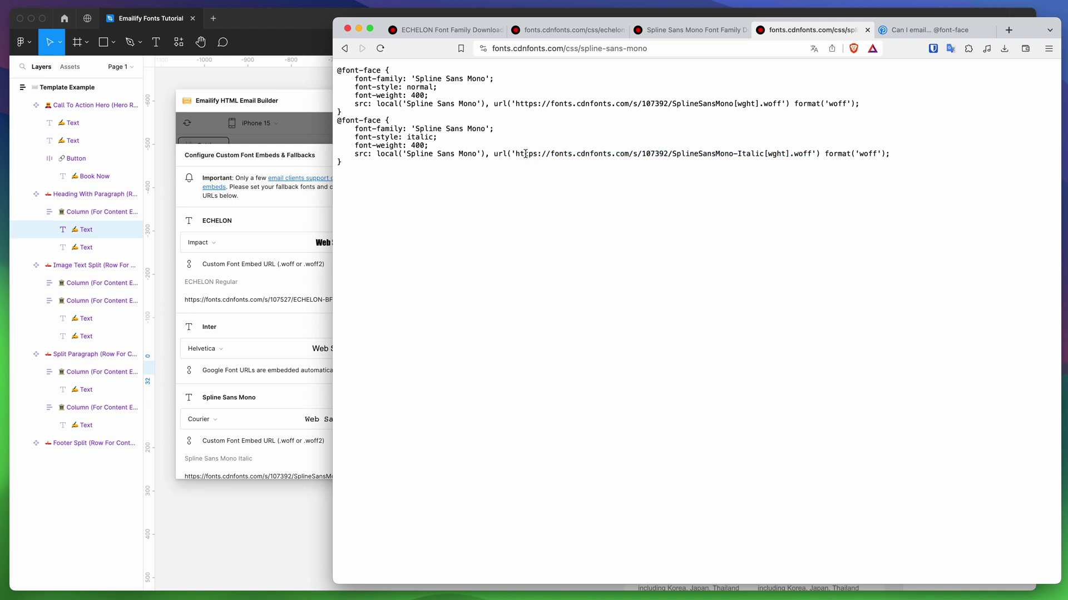
{"action": "left_click", "coordinate": [295, 281]}
{"action": "left_click_drag", "start_coordinate": [383, 299], "coordinate": [410, 302]}
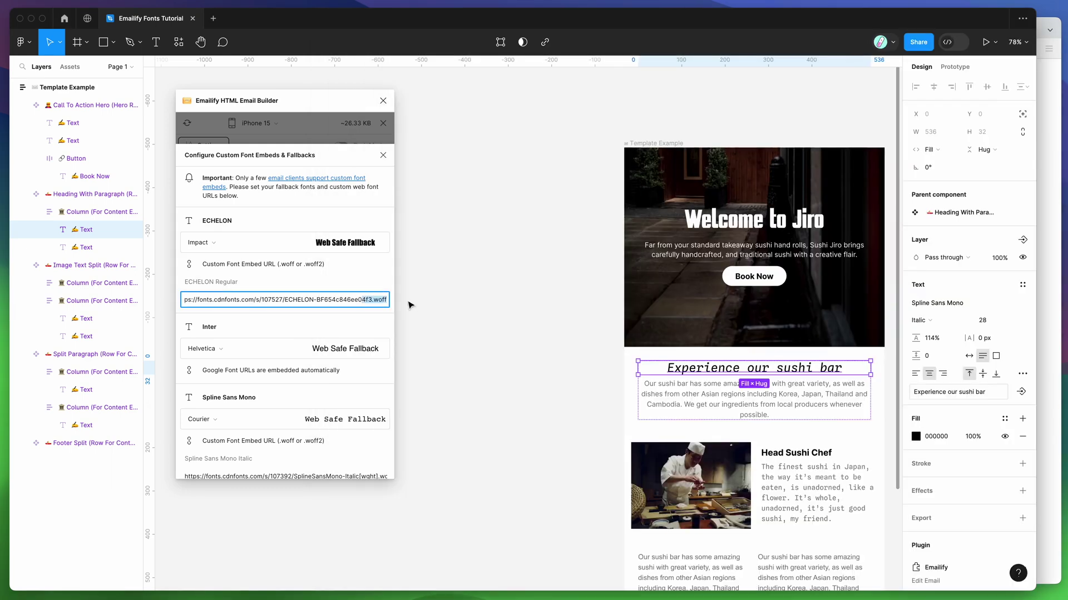
{"action": "scroll", "coordinate": [367, 414], "scroll_direction": "down", "scroll_amount": 1}
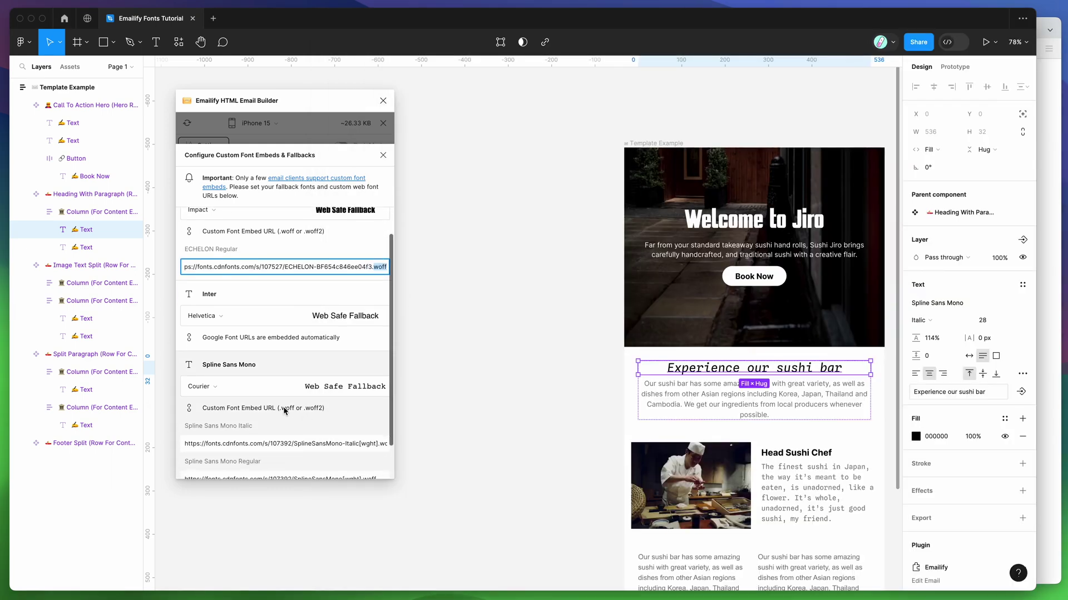
Step: Check the end of the Spline Sans Mono Italic embed URL and view the web-safe fallback choices for that font
{"action": "left_click", "coordinate": [347, 445]}
{"action": "scroll", "coordinate": [422, 445], "scroll_direction": "down", "scroll_amount": 5}
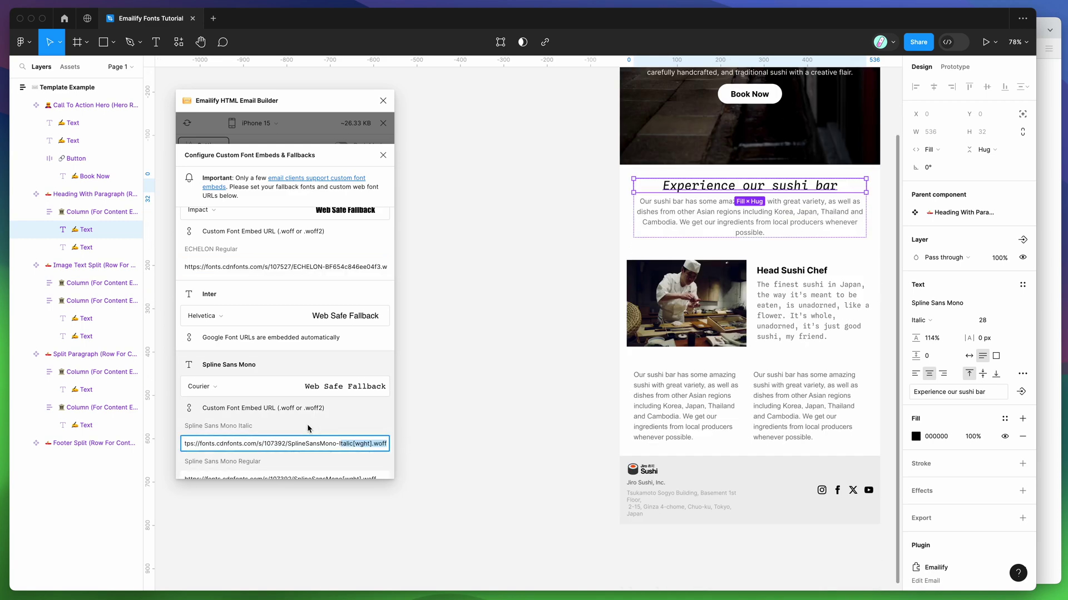
{"action": "scroll", "coordinate": [306, 423], "scroll_direction": "down", "scroll_amount": 1}
{"action": "left_click", "coordinate": [213, 347]}
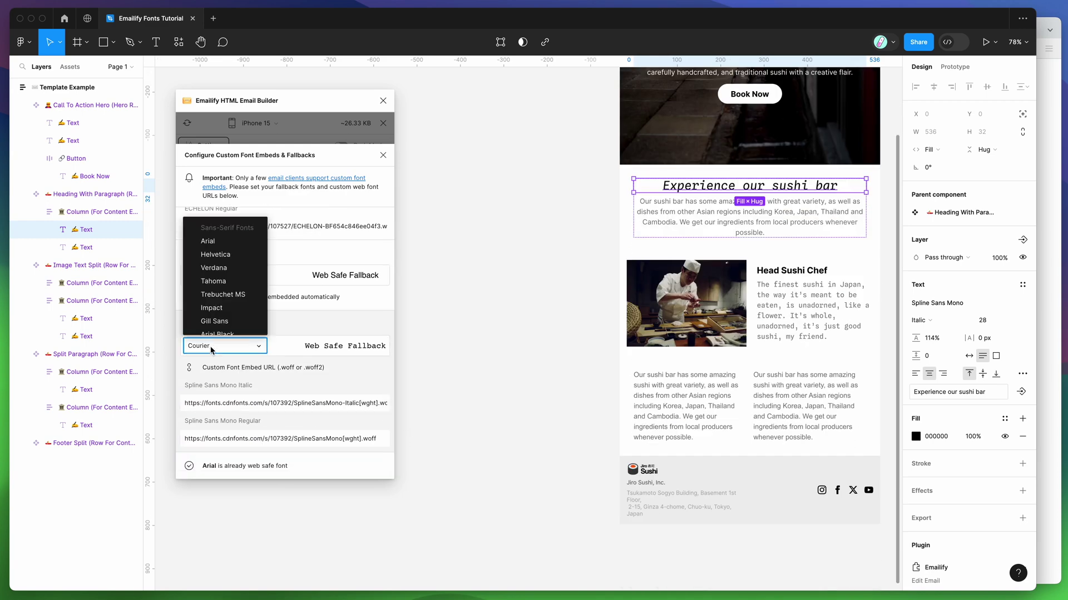
{"action": "left_click", "coordinate": [216, 290]}
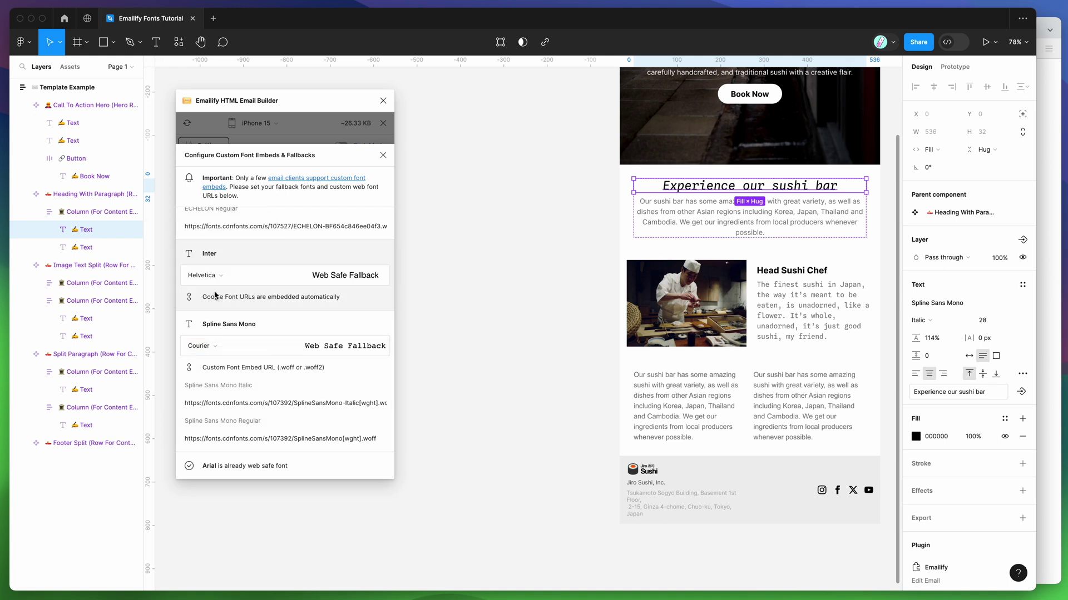
Step: Examine the Arial entry at the end of the font configuration and the font used by the first split paragraph in the template
{"action": "left_click_drag", "start_coordinate": [201, 466], "coordinate": [305, 466]}
{"action": "left_click", "coordinate": [282, 468]}
{"action": "left_click_drag", "start_coordinate": [202, 470], "coordinate": [305, 467]}
{"action": "left_click", "coordinate": [681, 405]}
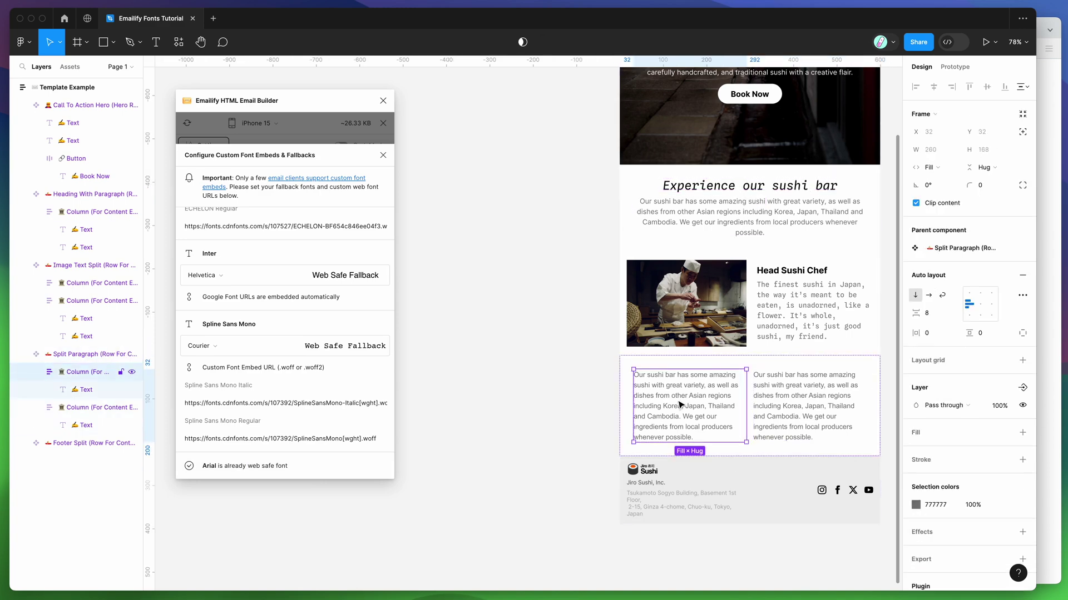
{"action": "left_click", "coordinate": [681, 406]}
{"action": "scroll", "coordinate": [792, 423], "scroll_direction": "up", "scroll_amount": 5}
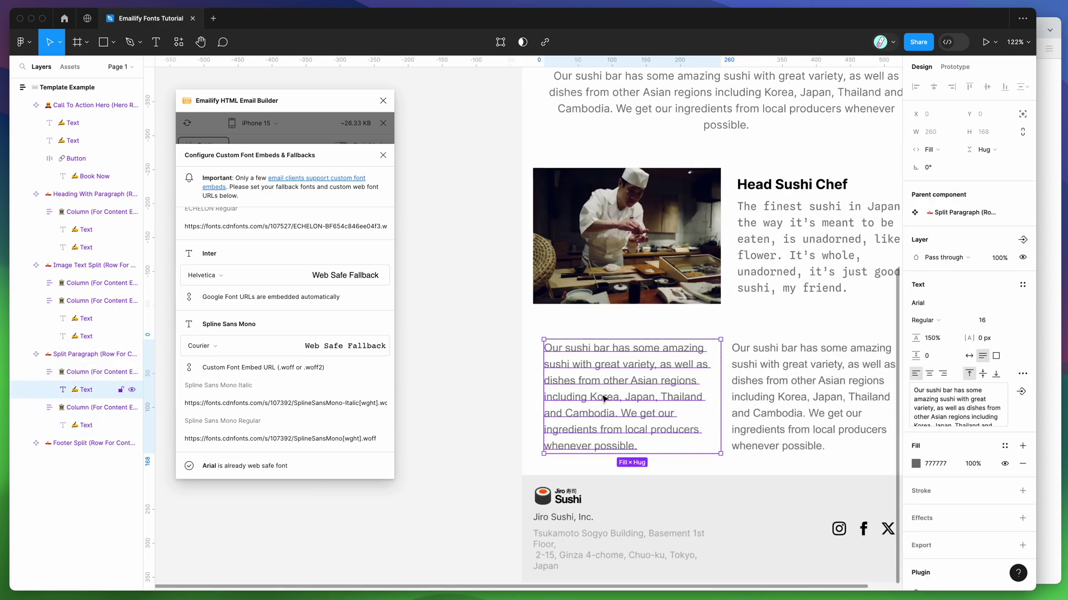
{"action": "left_click_drag", "start_coordinate": [294, 466], "coordinate": [199, 468]}
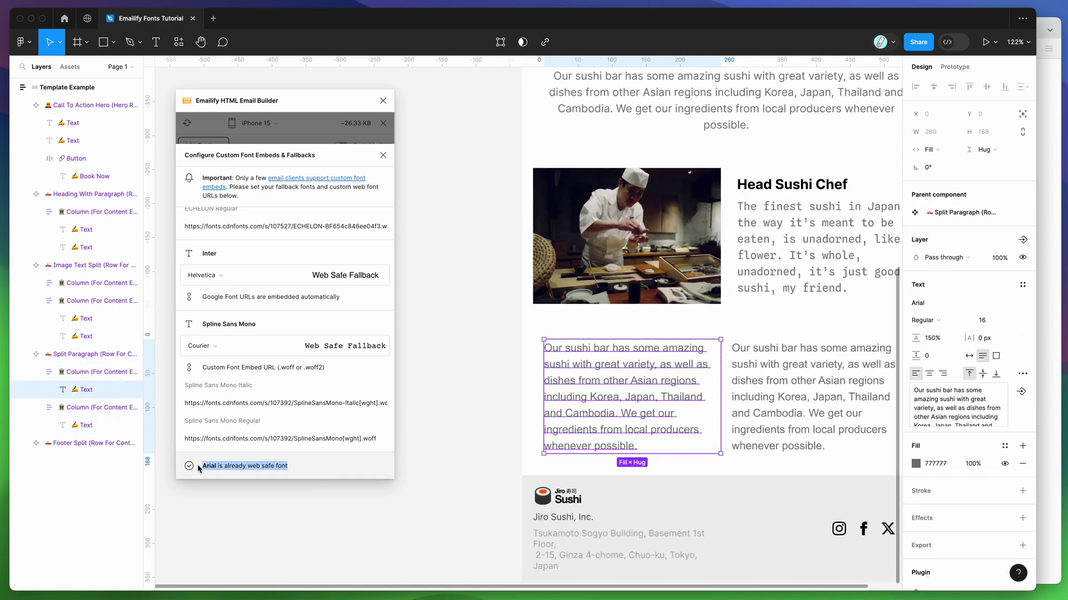
{"action": "left_click", "coordinate": [207, 469]}
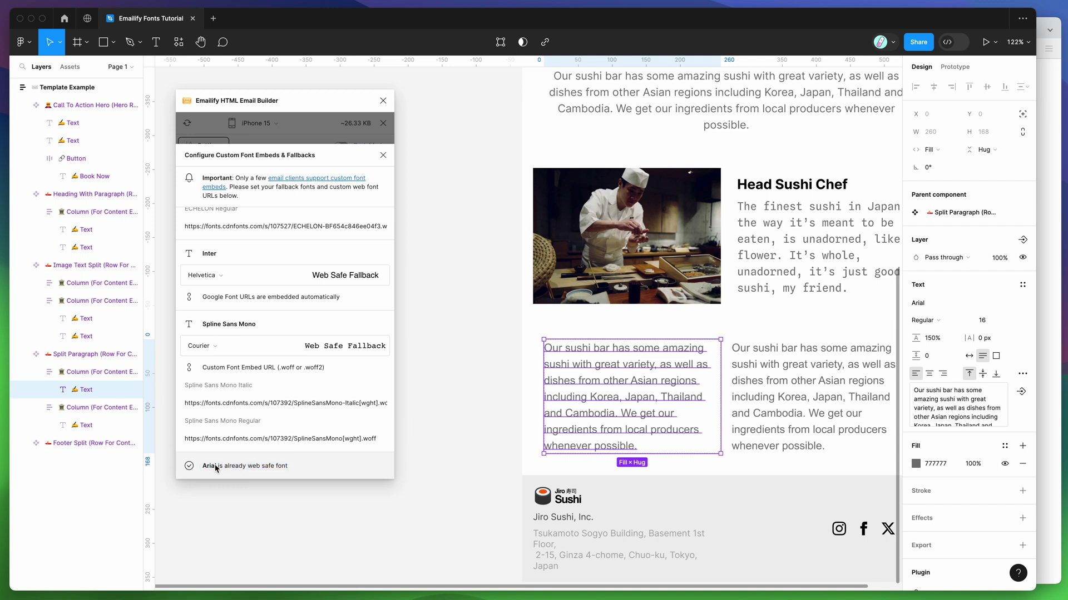
{"action": "left_click_drag", "start_coordinate": [288, 468], "coordinate": [217, 470]}
{"action": "left_click", "coordinate": [261, 470]}
{"action": "scroll", "coordinate": [274, 470], "scroll_direction": "down", "scroll_amount": 2}
{"action": "left_click_drag", "start_coordinate": [300, 469], "coordinate": [200, 469]}
Step: Close the font configuration to refresh the preview, reposition the Emailify window, and look over the hero and sushi bar sections
{"action": "scroll", "coordinate": [280, 385], "scroll_direction": "up", "scroll_amount": 1}
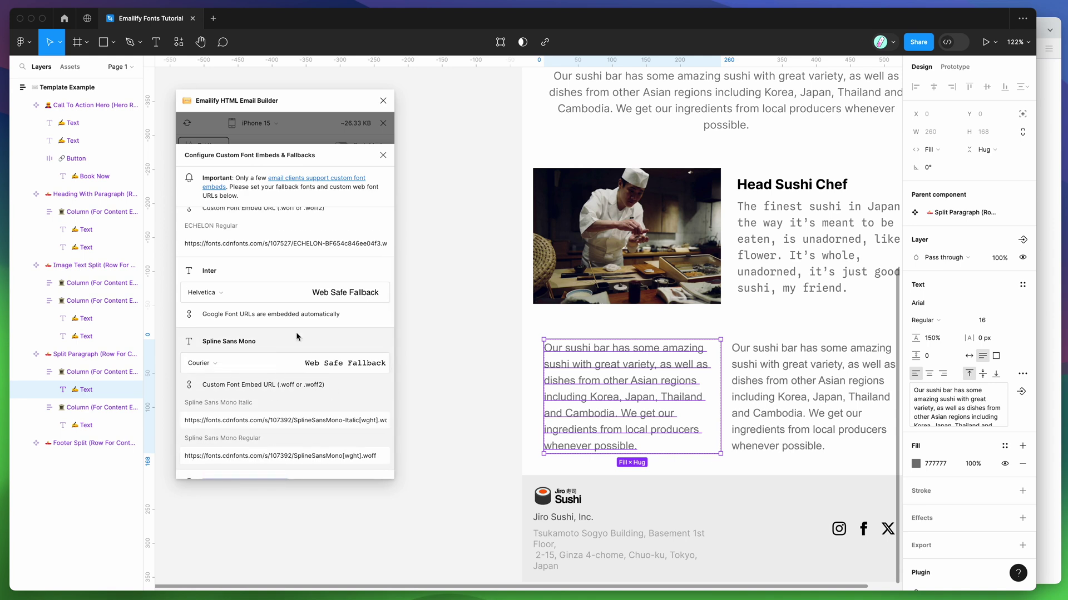
{"action": "scroll", "coordinate": [260, 341], "scroll_direction": "up", "scroll_amount": 1}
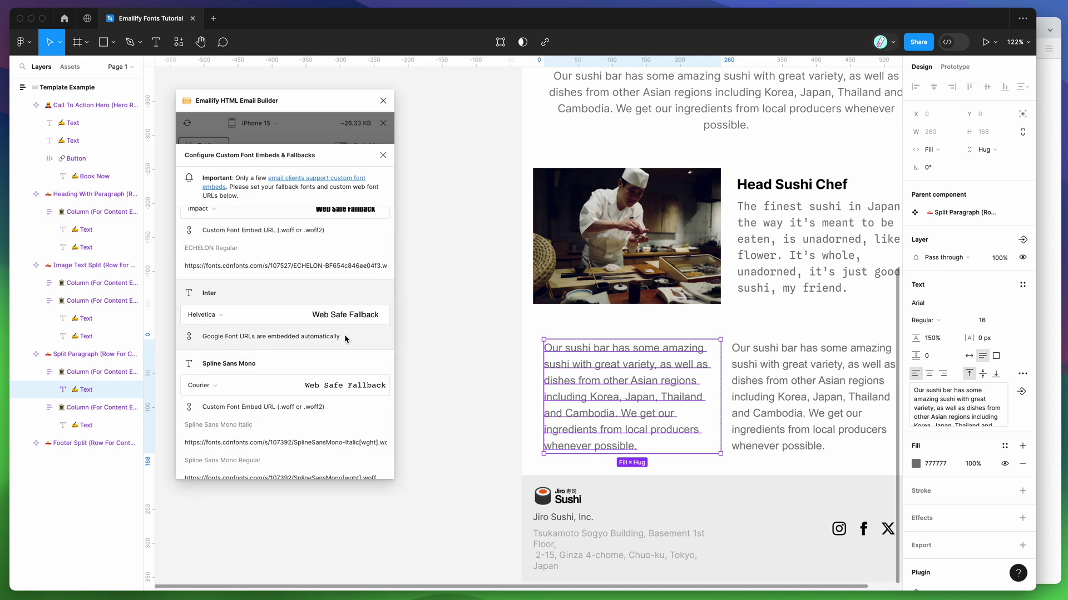
{"action": "scroll", "coordinate": [294, 333], "scroll_direction": "up", "scroll_amount": 2}
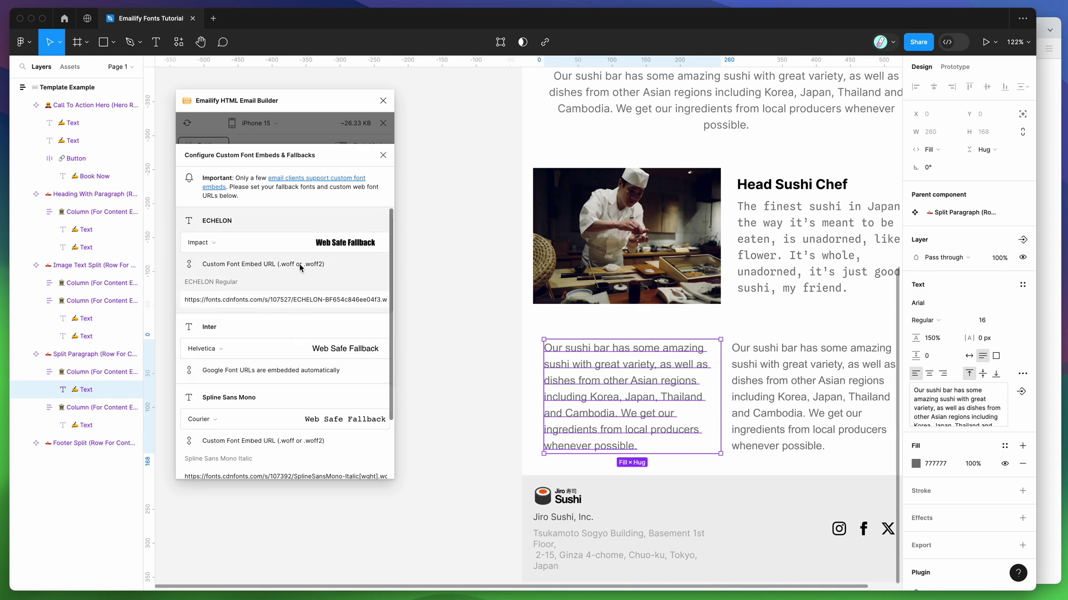
{"action": "left_click", "coordinate": [382, 156]}
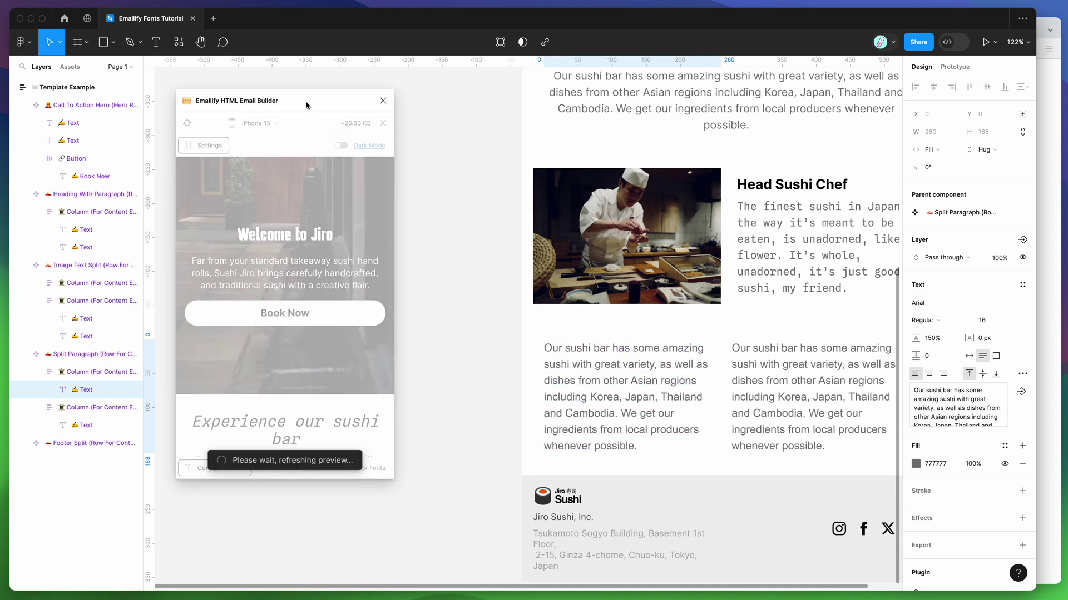
{"action": "left_click_drag", "start_coordinate": [305, 101], "coordinate": [348, 99]}
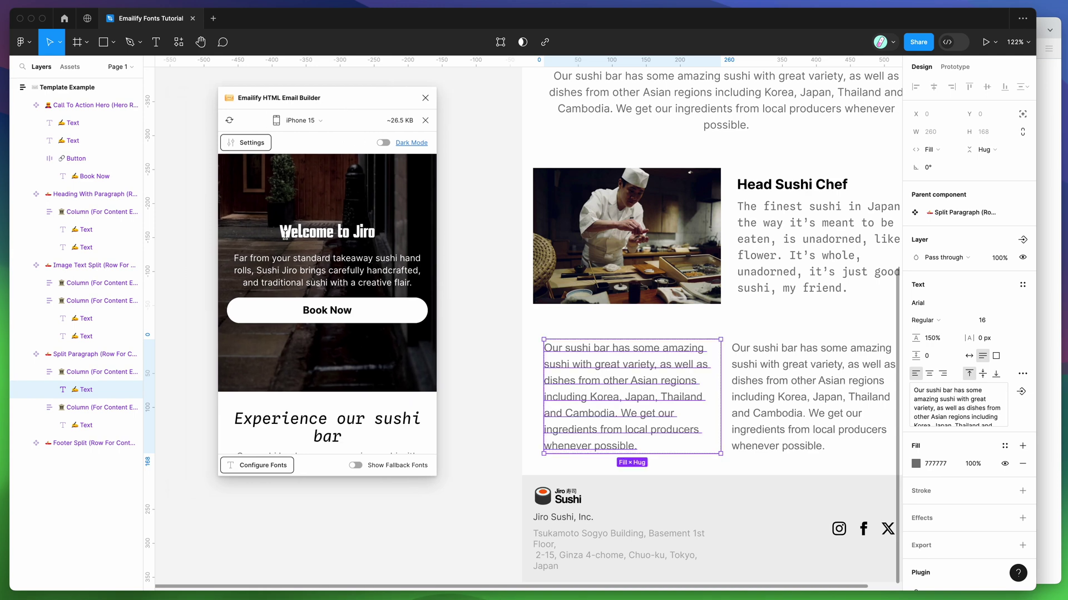
{"action": "scroll", "coordinate": [294, 334], "scroll_direction": "down", "scroll_amount": 3}
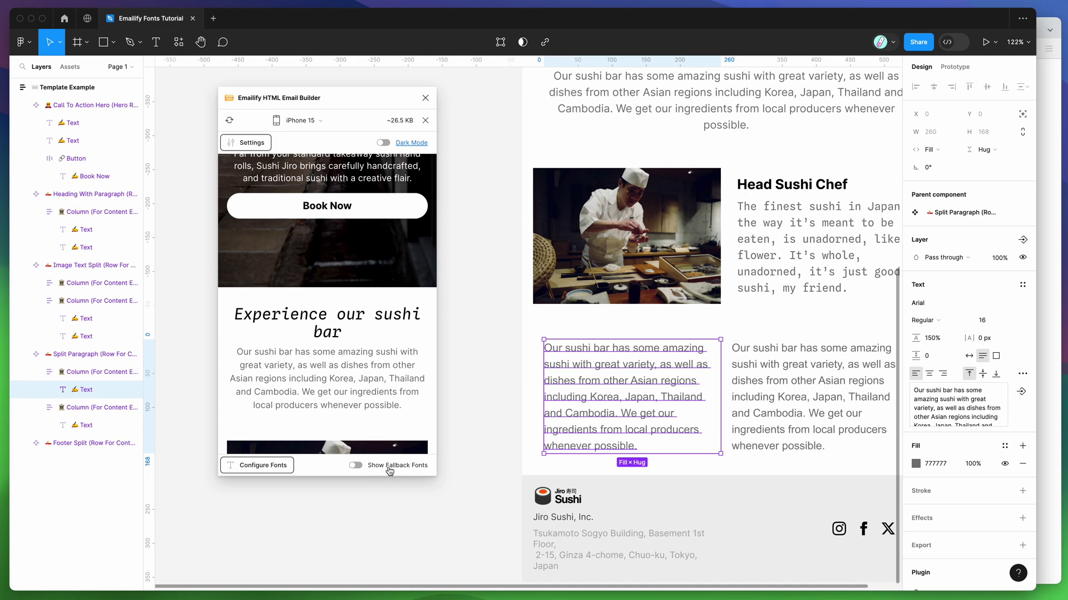
{"action": "scroll", "coordinate": [349, 389], "scroll_direction": "up", "scroll_amount": 3}
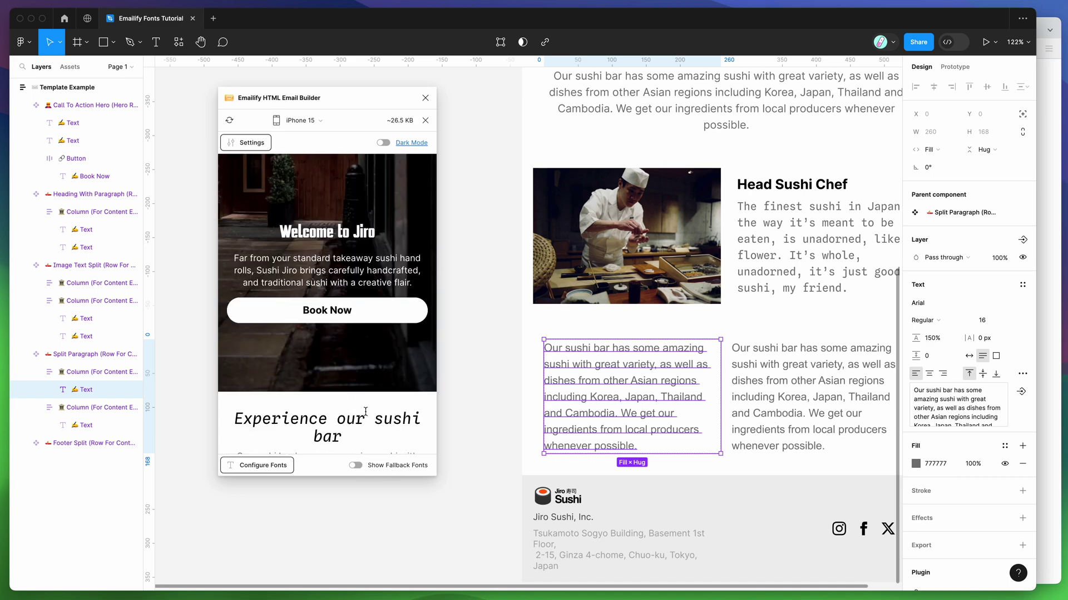
Step: Enable Show Fallback Fonts in the preview and examine the hero, sushi bar, Head Sushi Chef and split paragraph text
{"action": "left_click", "coordinate": [378, 470]}
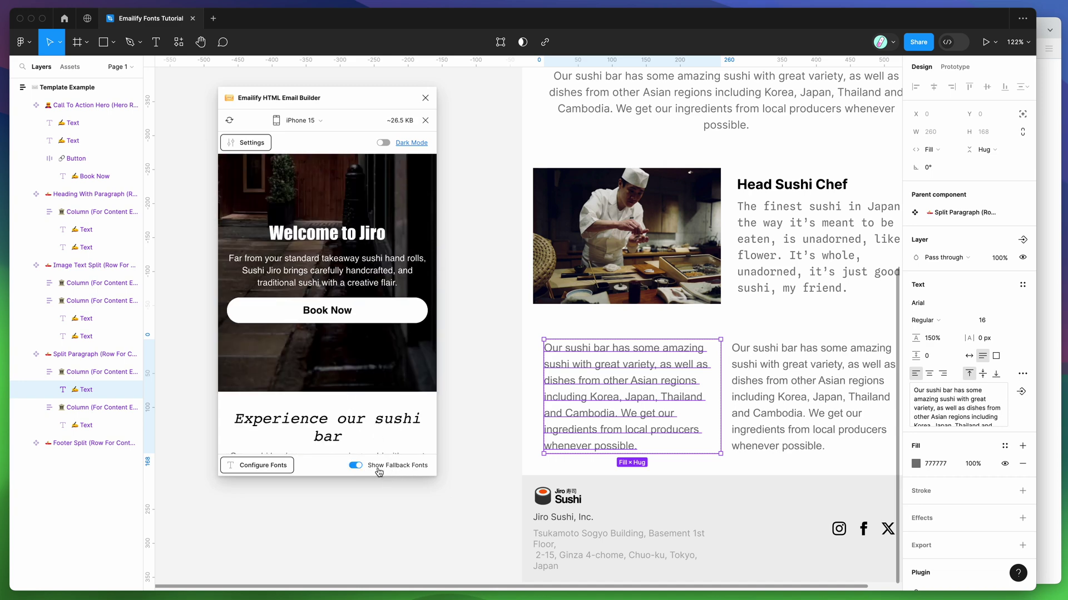
{"action": "left_click_drag", "start_coordinate": [356, 443], "coordinate": [236, 416]}
{"action": "left_click_drag", "start_coordinate": [269, 229], "coordinate": [401, 284]}
{"action": "left_click", "coordinate": [403, 285]}
{"action": "scroll", "coordinate": [403, 285], "scroll_direction": "down", "scroll_amount": 5}
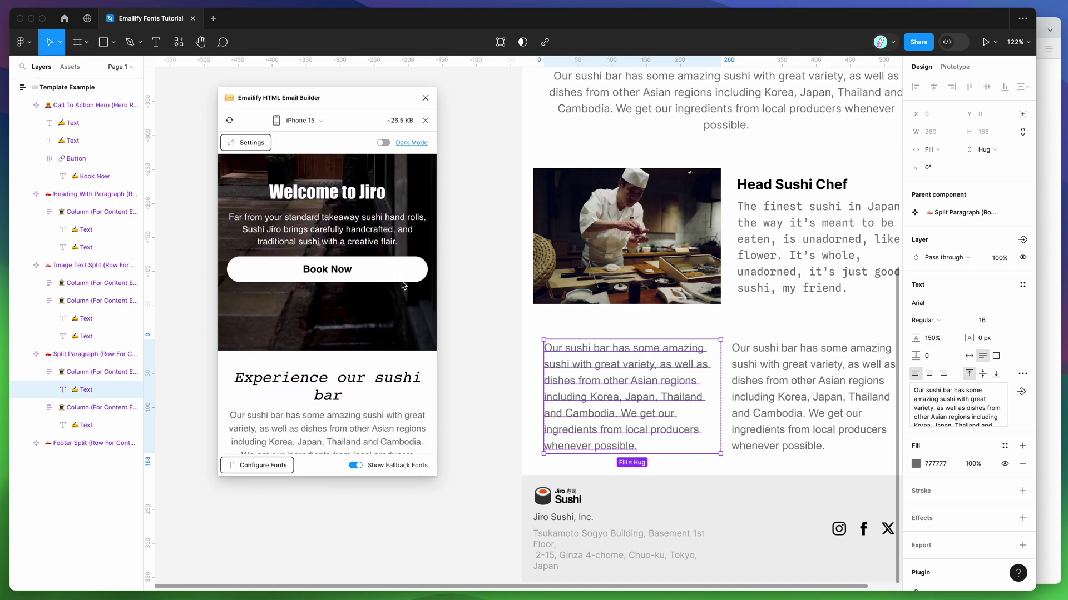
{"action": "left_click_drag", "start_coordinate": [231, 277], "coordinate": [377, 293]}
{"action": "left_click", "coordinate": [378, 293]}
{"action": "scroll", "coordinate": [378, 294], "scroll_direction": "up", "scroll_amount": 5}
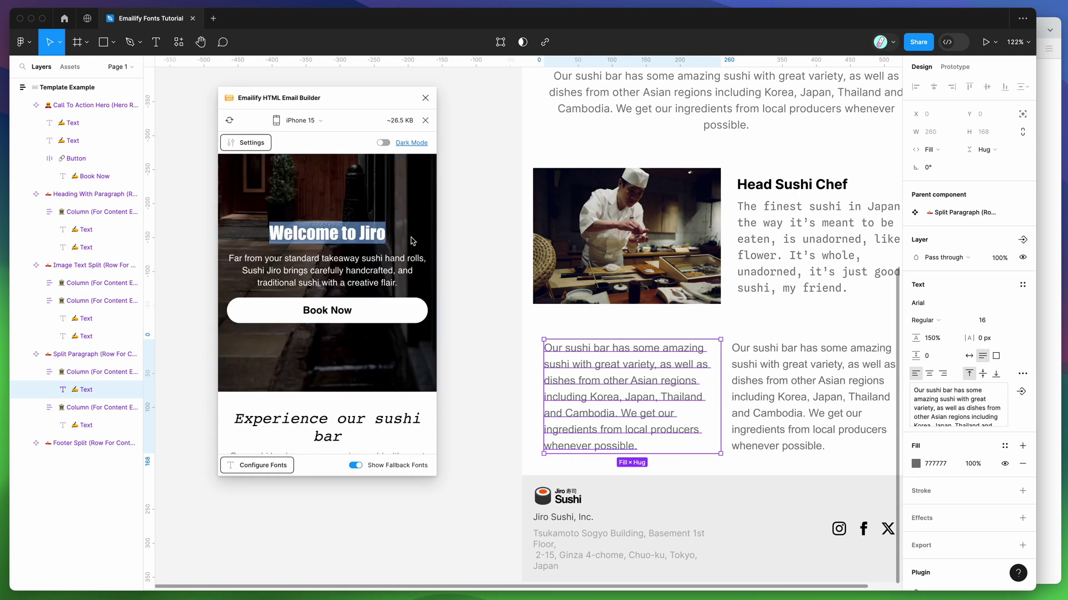
{"action": "scroll", "coordinate": [312, 242], "scroll_direction": "down", "scroll_amount": 12}
{"action": "scroll", "coordinate": [312, 242], "scroll_direction": "up", "scroll_amount": 1}
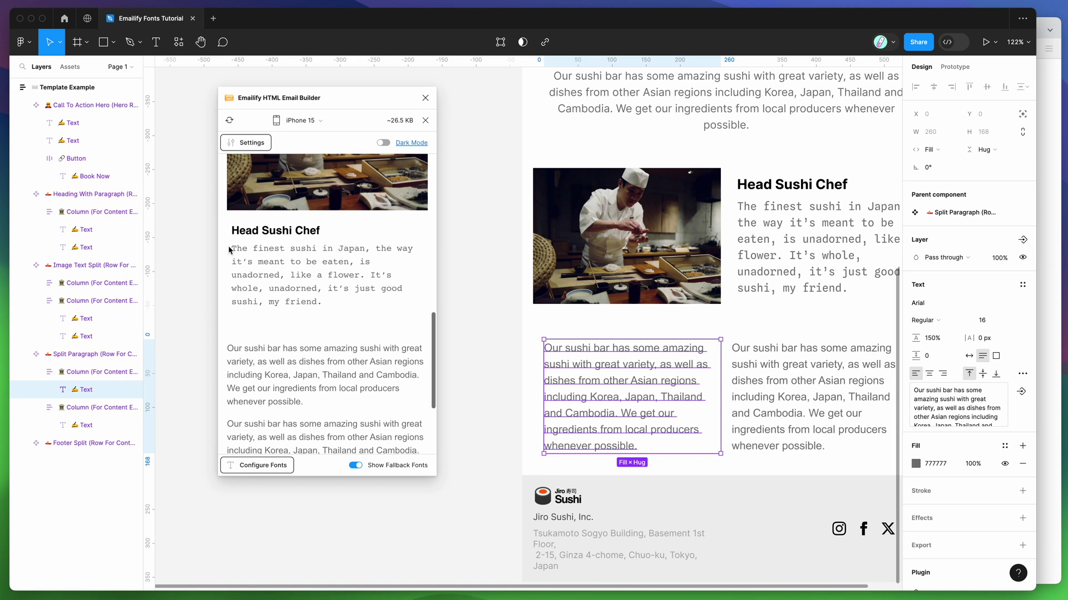
{"action": "left_click_drag", "start_coordinate": [230, 248], "coordinate": [341, 311]}
{"action": "left_click", "coordinate": [339, 312]}
{"action": "scroll", "coordinate": [339, 313], "scroll_direction": "down", "scroll_amount": 5}
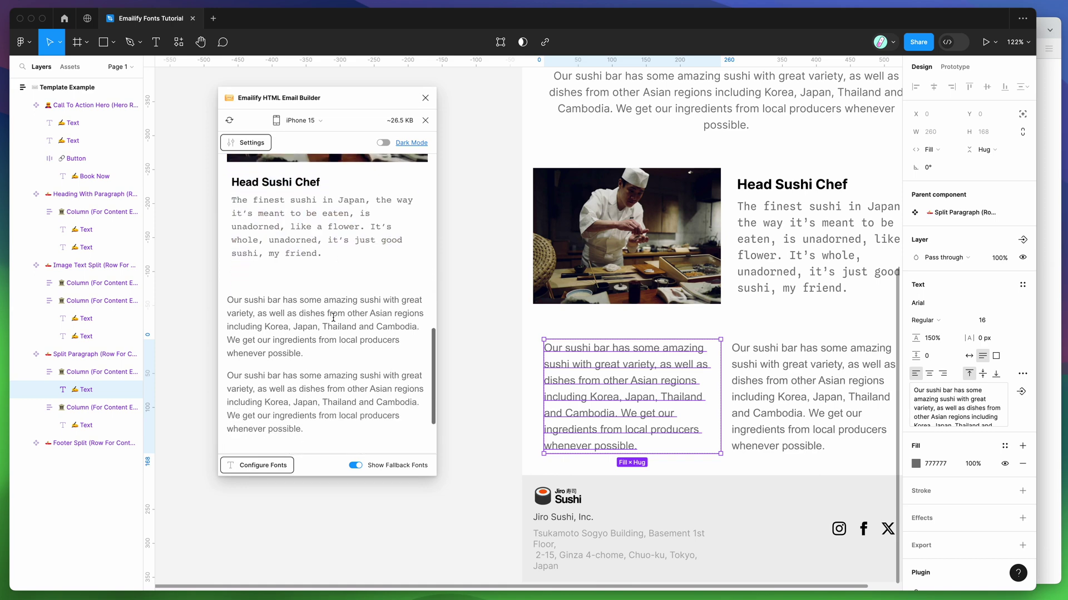
Step: Reopen the font configuration, review the web-safe fallback choices for ECHELON and Inter, keep Helvetica for Inter, and return to the preview
{"action": "left_click", "coordinate": [262, 465]}
{"action": "scroll", "coordinate": [310, 338], "scroll_direction": "down", "scroll_amount": 1}
{"action": "scroll", "coordinate": [307, 336], "scroll_direction": "down", "scroll_amount": 1}
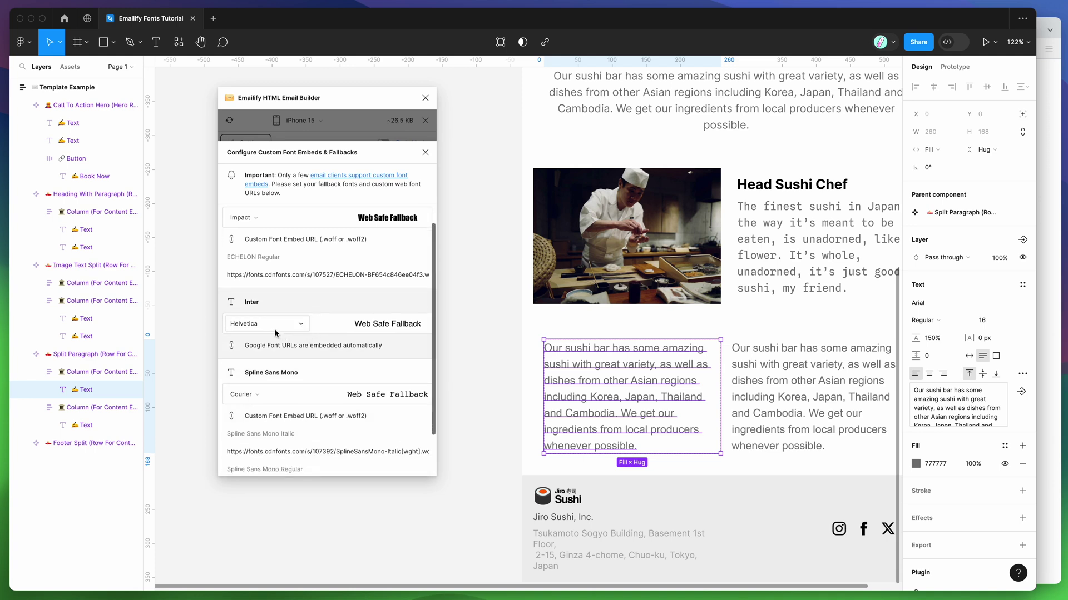
{"action": "left_click", "coordinate": [253, 218]}
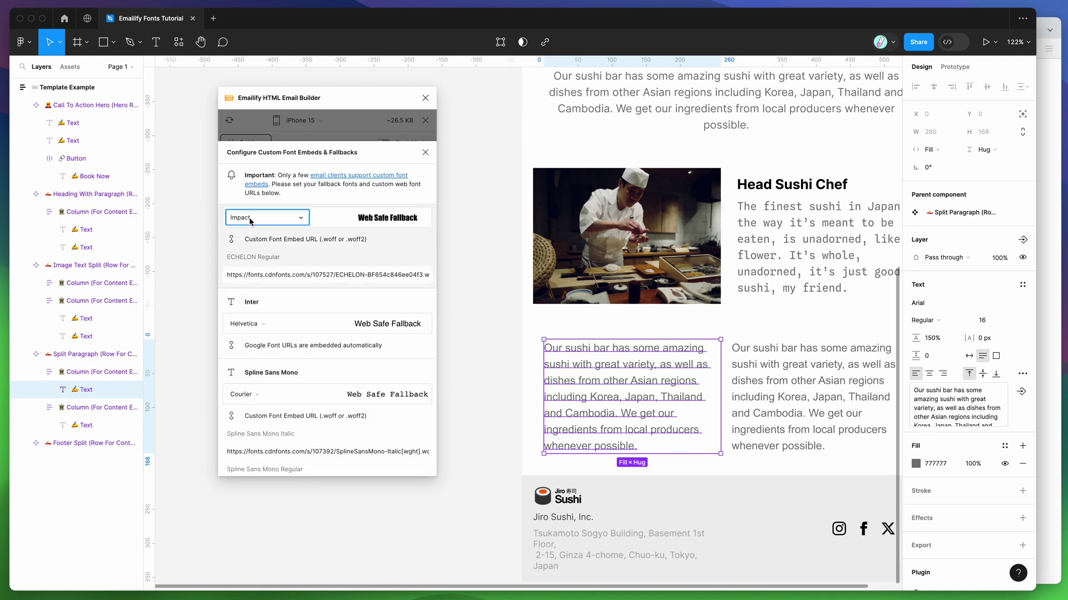
{"action": "left_click", "coordinate": [268, 330]}
{"action": "scroll", "coordinate": [278, 311], "scroll_direction": "down", "scroll_amount": 3}
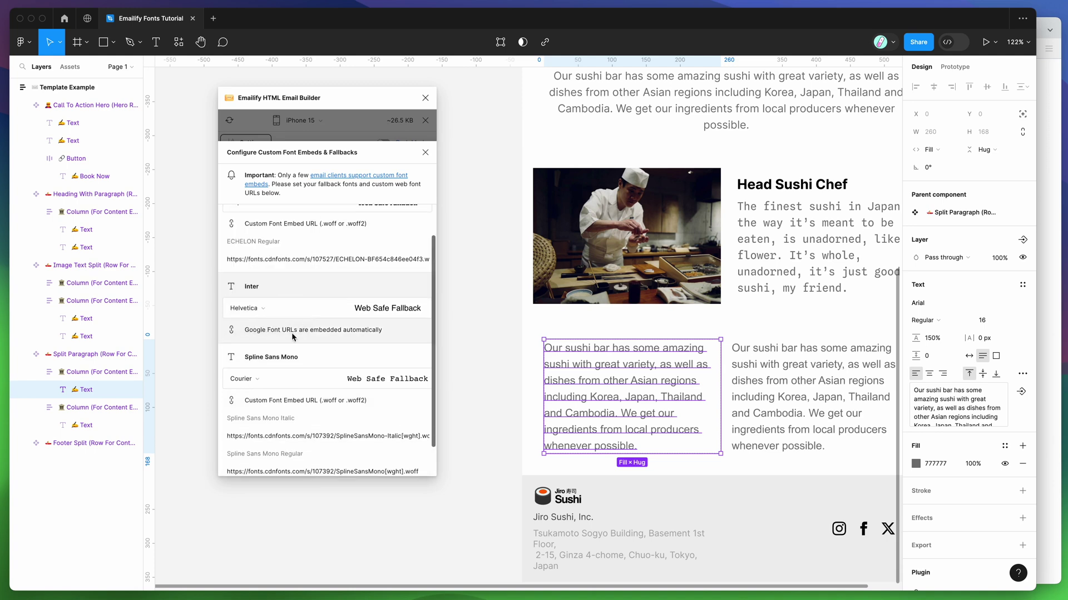
{"action": "left_click", "coordinate": [266, 278]}
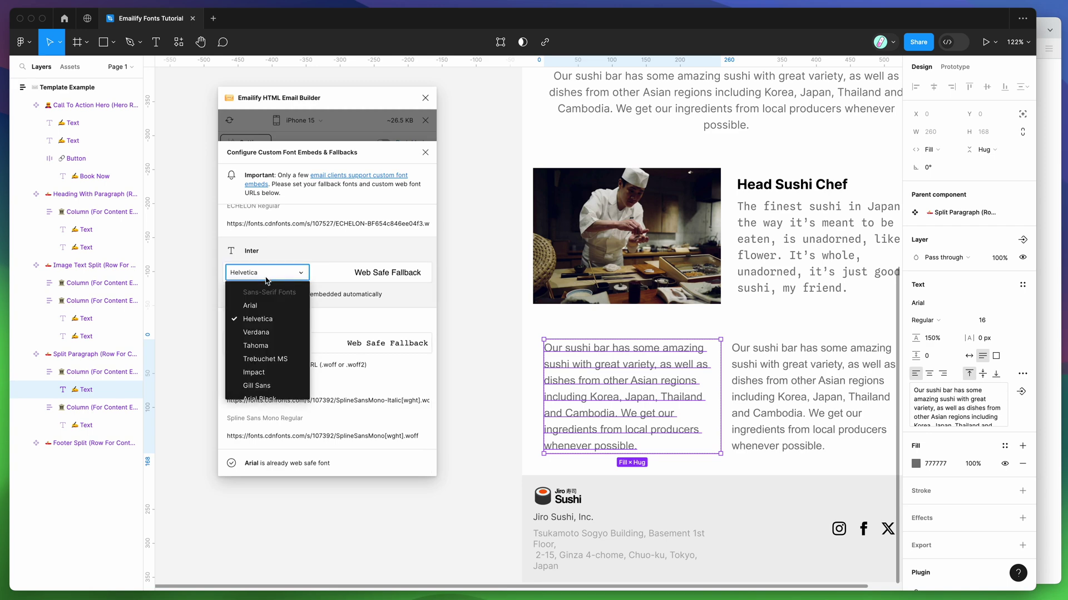
{"action": "left_click", "coordinate": [268, 314]}
{"action": "left_click", "coordinate": [425, 152]}
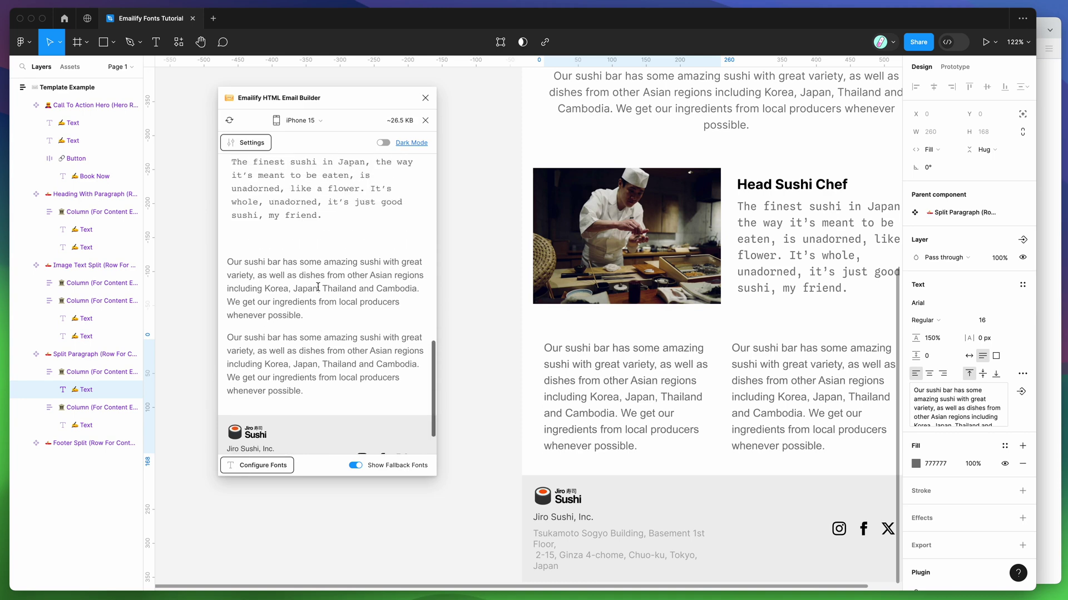
{"action": "left_click", "coordinate": [1044, 171]}
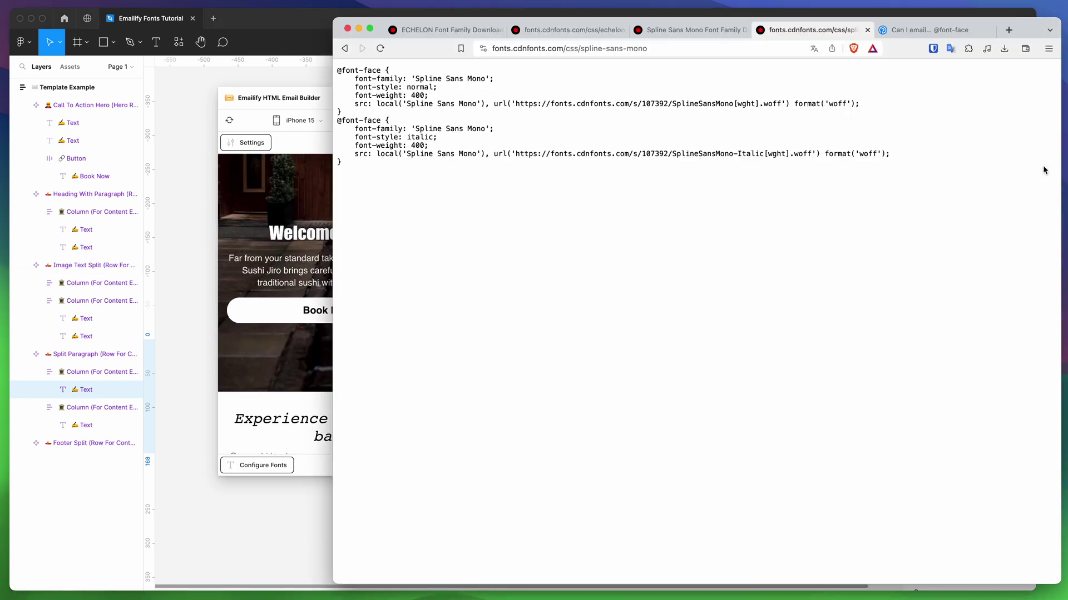
{"action": "left_click", "coordinate": [934, 30]}
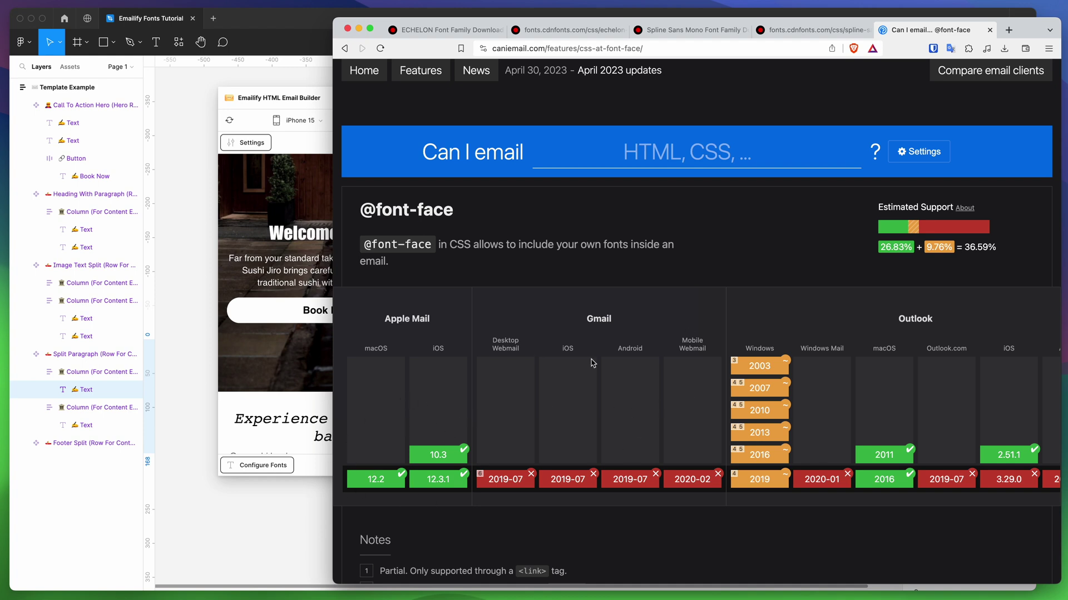
{"action": "scroll", "coordinate": [598, 323], "scroll_direction": "right", "scroll_amount": 5}
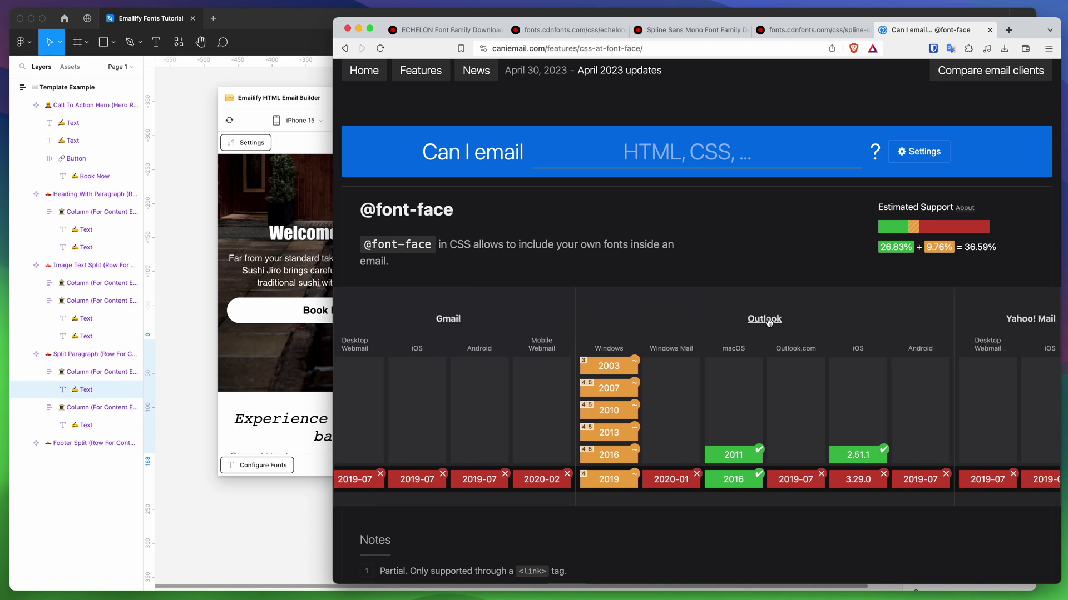
{"action": "left_click", "coordinate": [293, 379]}
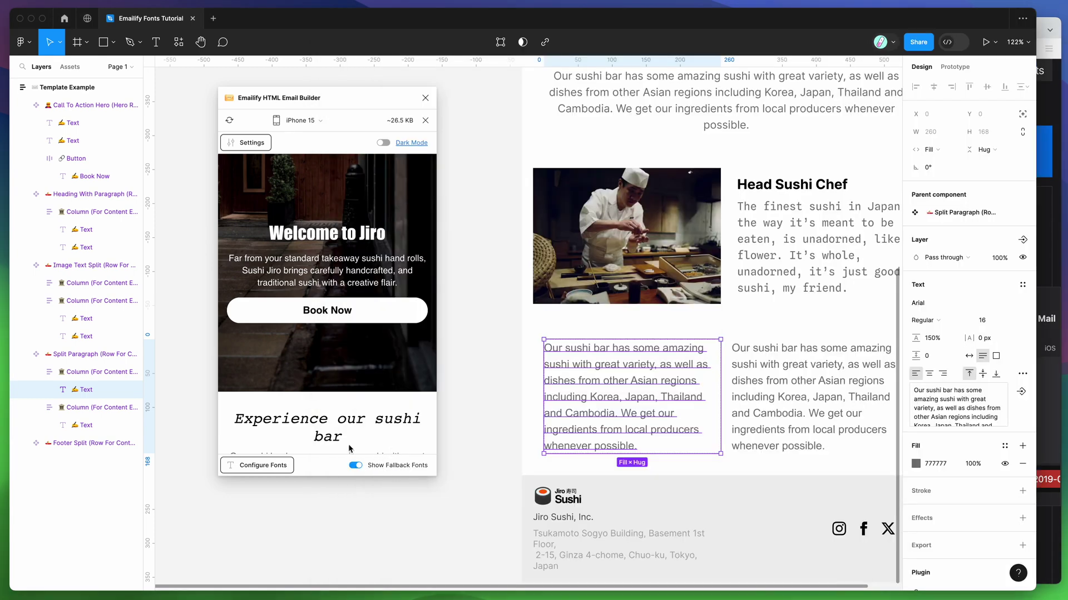
Step: Look over the hero text and the sushi bar heading and paragraph in the fallback font preview
{"action": "left_click_drag", "start_coordinate": [263, 238], "coordinate": [409, 279]}
{"action": "scroll", "coordinate": [410, 279], "scroll_direction": "down", "scroll_amount": 5}
{"action": "scroll", "coordinate": [410, 284], "scroll_direction": "up", "scroll_amount": 2}
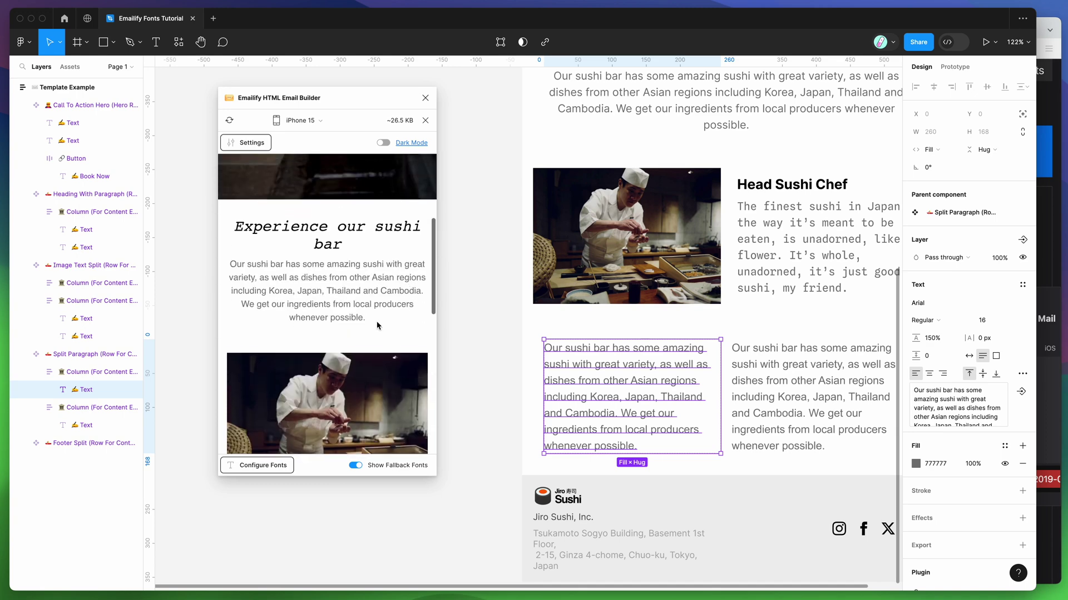
{"action": "left_click_drag", "start_coordinate": [361, 318], "coordinate": [235, 225]}
{"action": "left_click", "coordinate": [236, 225]}
{"action": "scroll", "coordinate": [238, 226], "scroll_direction": "up", "scroll_amount": 8}
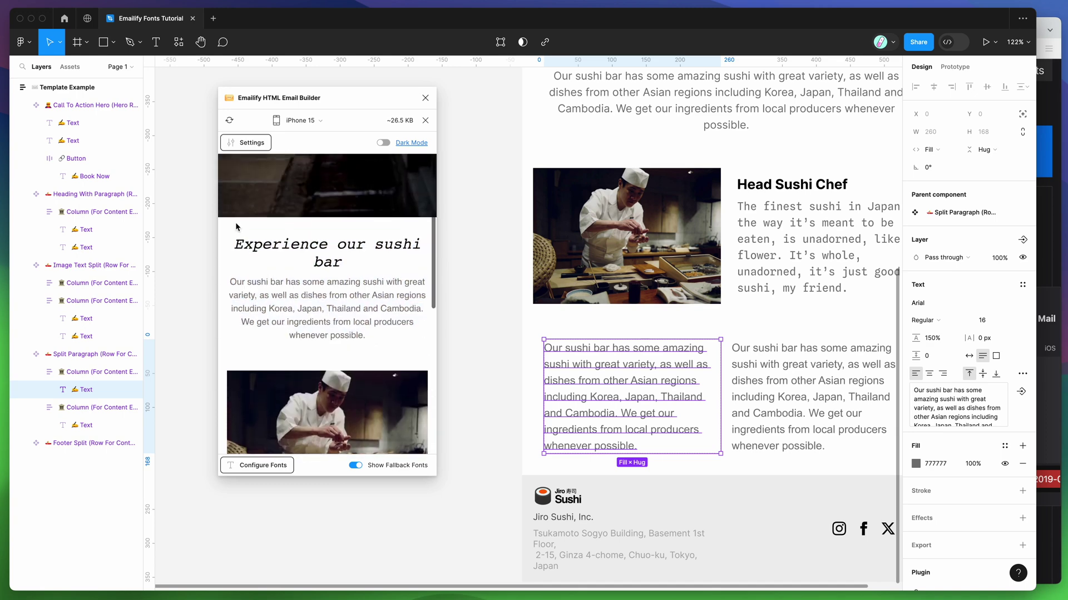
Step: Turn Show Fallback Fonts off and on repeatedly to compare the Welcome to Jiro hero text, leaving the fallback fonts enabled
{"action": "left_click", "coordinate": [397, 471]}
{"action": "mouse_move", "coordinate": [272, 232]}
{"action": "left_mouse_down"}
{"action": "mouse_move", "coordinate": [367, 228]}
{"action": "mouse_move", "coordinate": [277, 235]}
{"action": "left_mouse_up"}
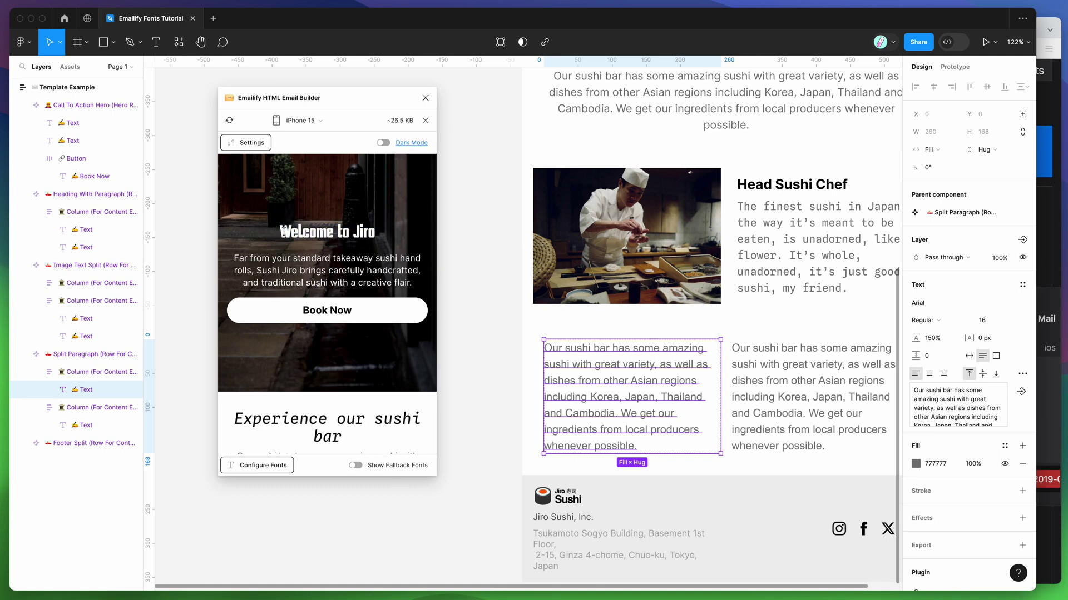
{"action": "left_click", "coordinate": [260, 238]}
{"action": "left_click", "coordinate": [378, 471]}
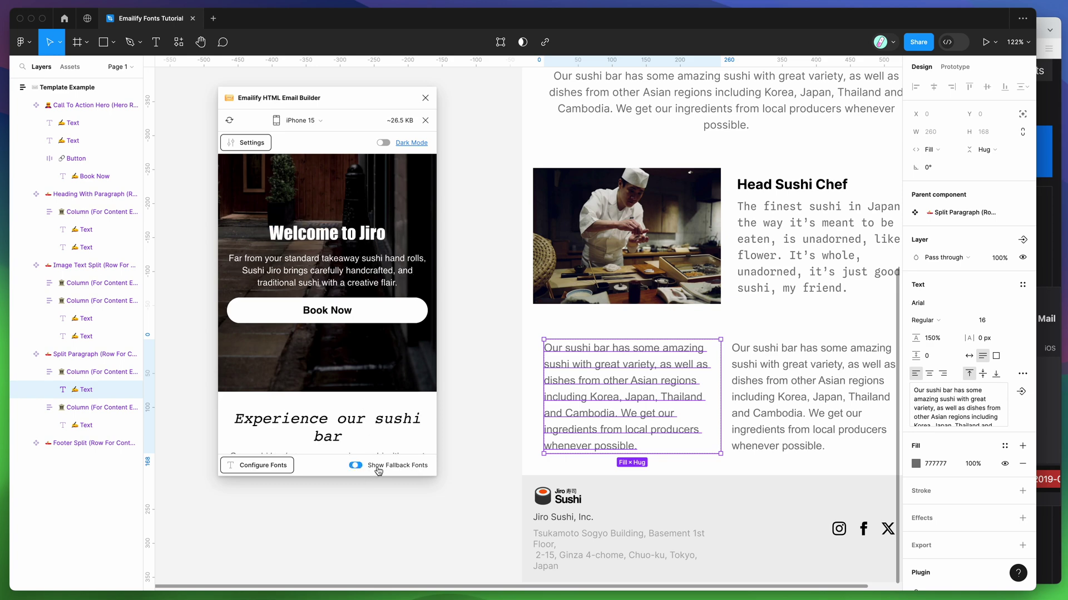
{"action": "left_click", "coordinate": [386, 472]}
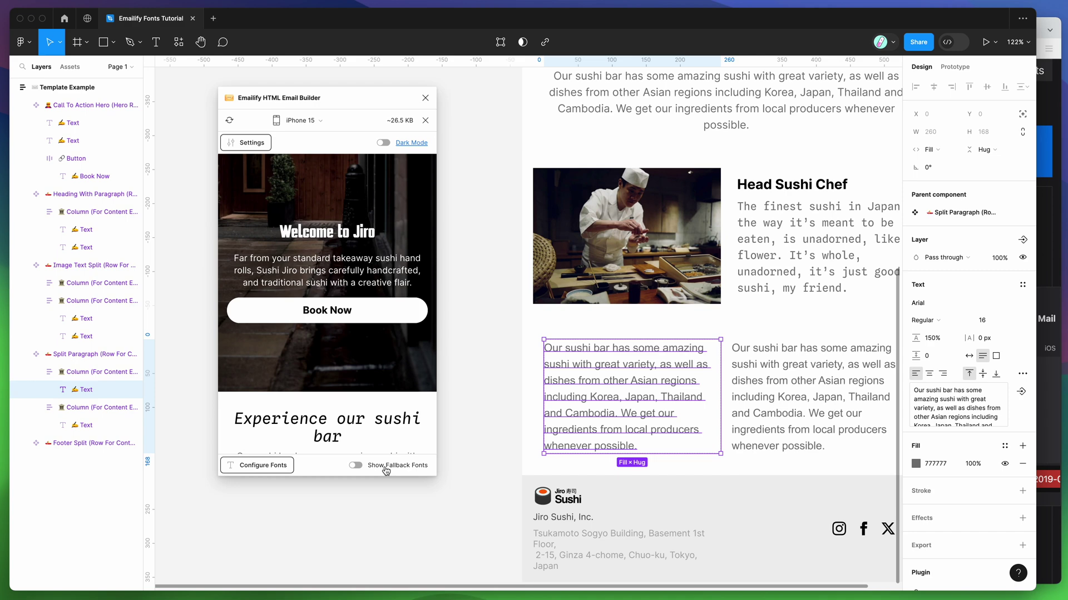
{"action": "left_click", "coordinate": [386, 471]}
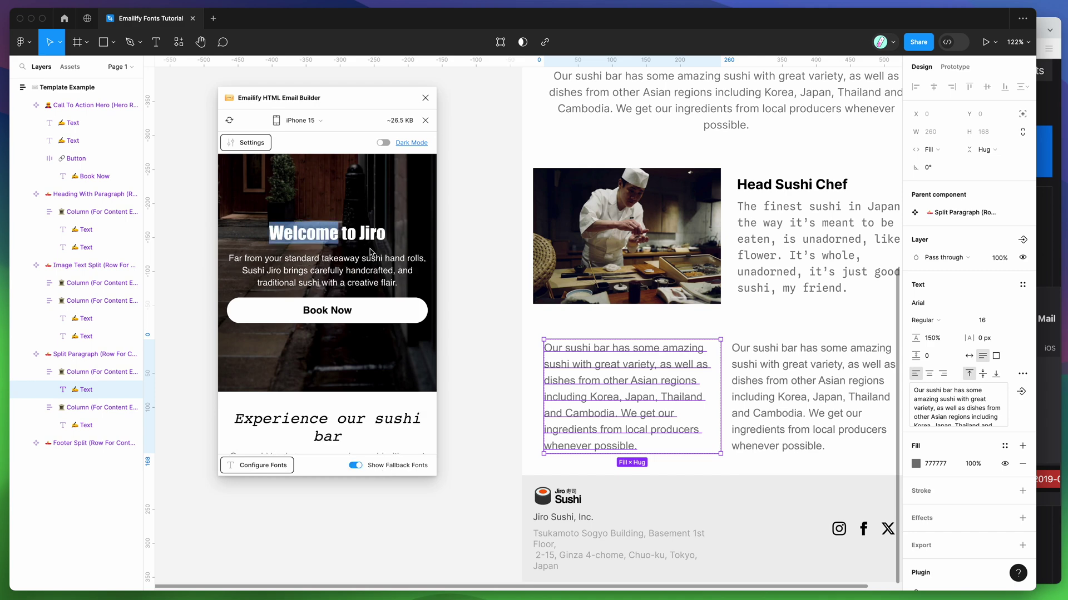
{"action": "left_click", "coordinate": [384, 470]}
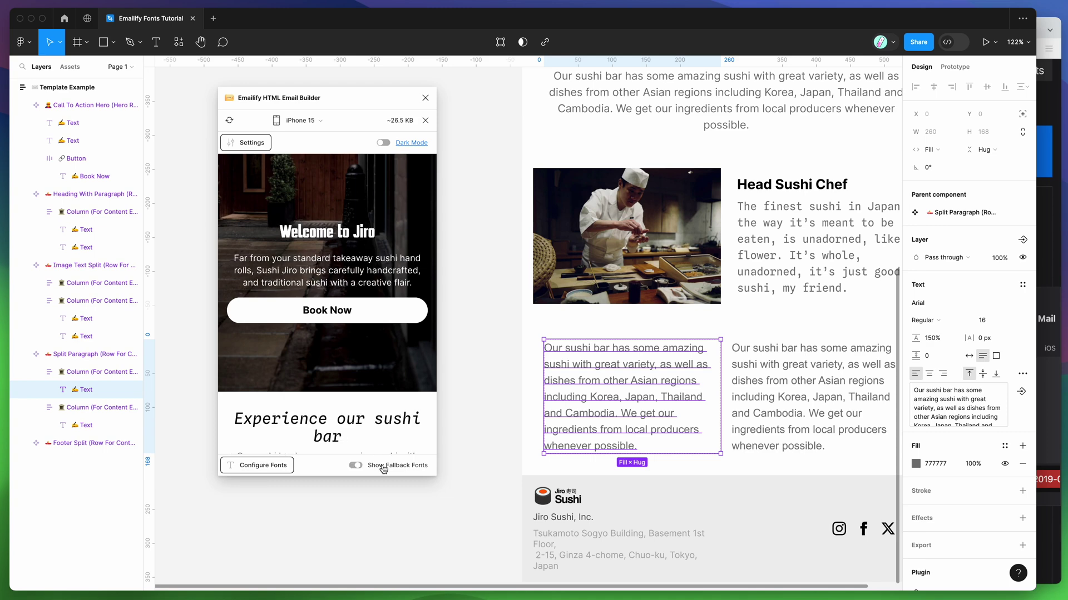
{"action": "left_click", "coordinate": [384, 470]}
Step: Compare the Experience our sushi bar heading in the preview with fallback fonts disabled and enabled
{"action": "scroll", "coordinate": [362, 434], "scroll_direction": "down", "scroll_amount": 2}
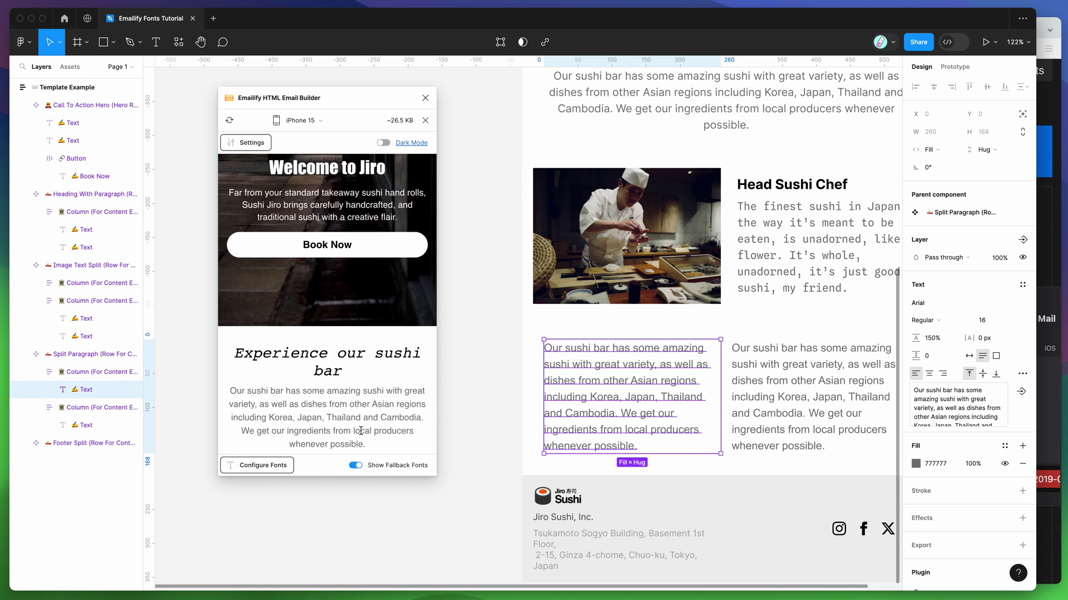
{"action": "left_click_drag", "start_coordinate": [346, 371], "coordinate": [234, 354]}
{"action": "left_click", "coordinate": [234, 354]}
{"action": "left_click", "coordinate": [356, 466]}
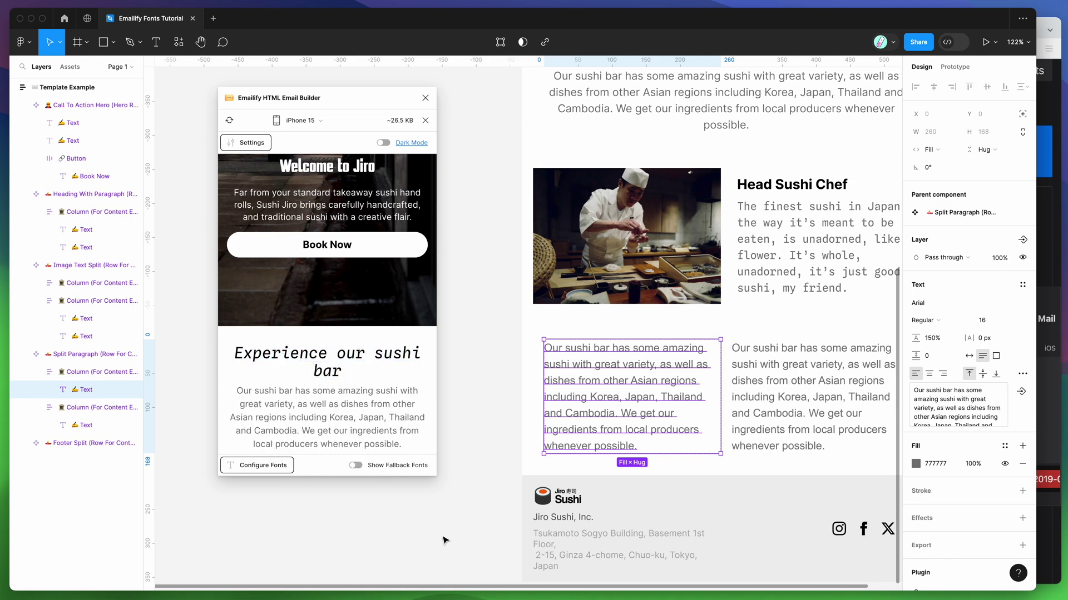
{"action": "left_click", "coordinate": [388, 466]}
{"action": "left_click_drag", "start_coordinate": [354, 372], "coordinate": [251, 355]}
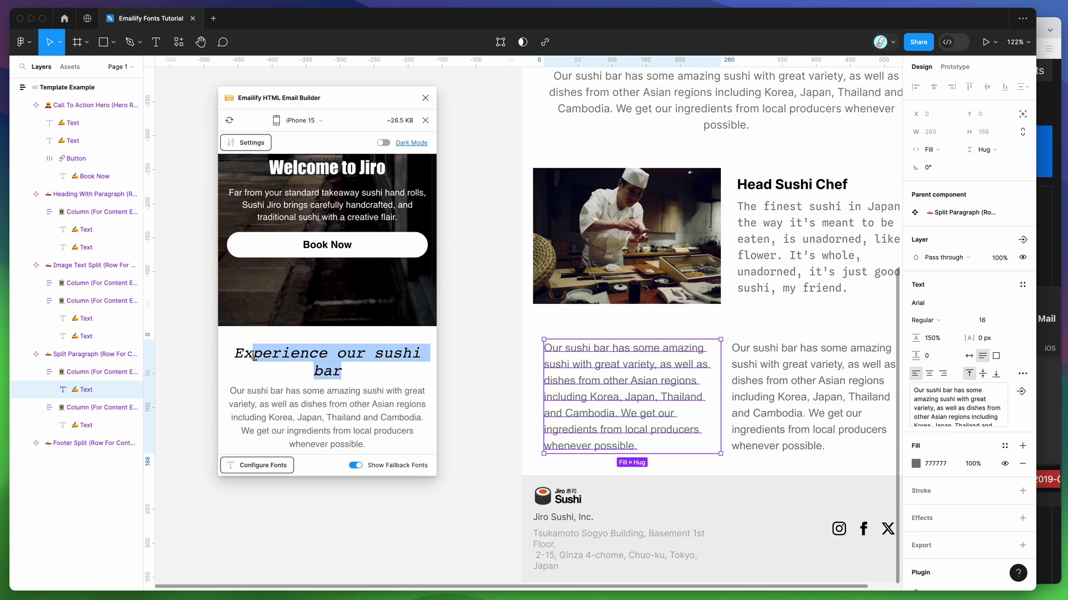
{"action": "left_click", "coordinate": [250, 355]}
Step: Examine the Head Sushi Chef and split paragraph text in the fallback preview, and return to the hero text
{"action": "scroll", "coordinate": [333, 324], "scroll_direction": "down", "scroll_amount": 3}
{"action": "scroll", "coordinate": [332, 324], "scroll_direction": "down", "scroll_amount": 10}
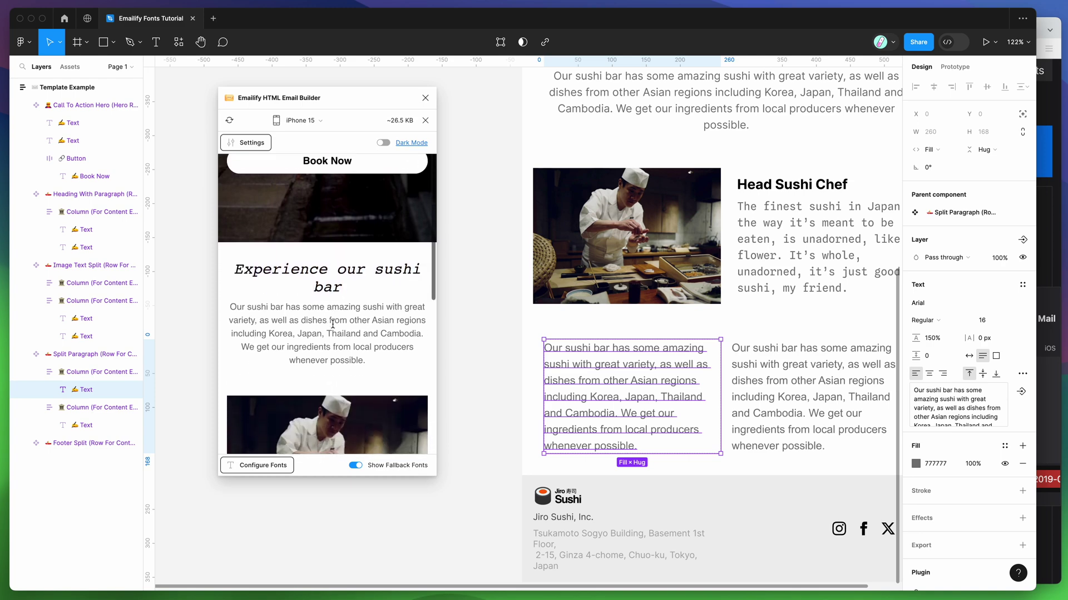
{"action": "scroll", "coordinate": [334, 328], "scroll_direction": "down", "scroll_amount": 3}
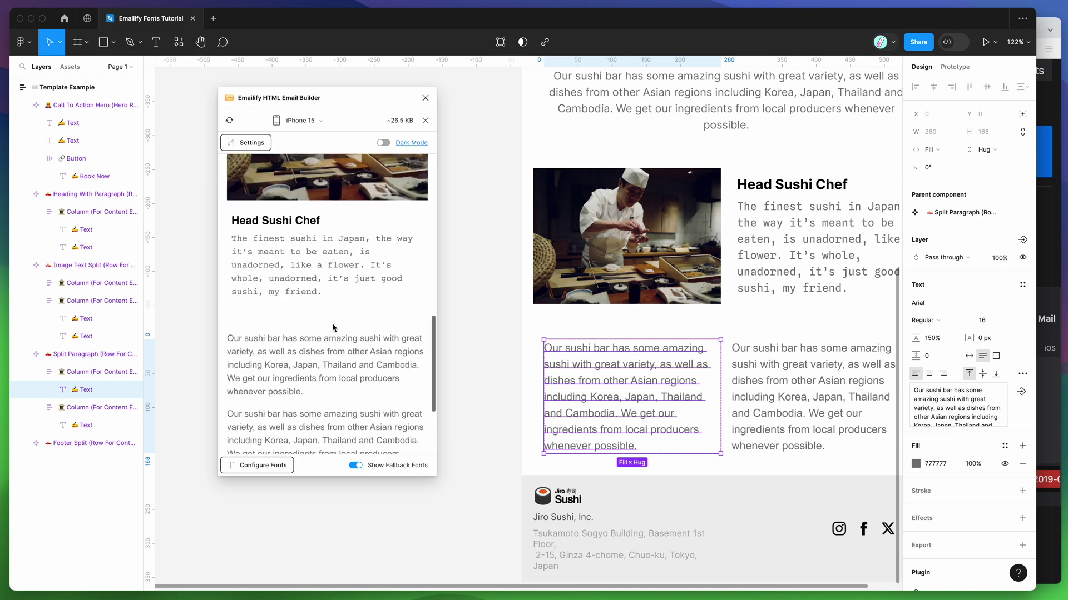
{"action": "scroll", "coordinate": [333, 328], "scroll_direction": "up", "scroll_amount": 15}
{"action": "left_click_drag", "start_coordinate": [269, 237], "coordinate": [414, 285]}
{"action": "left_click", "coordinate": [414, 285]}
Step: Move the Emailify window slightly aside and copy the Welcome to Jiro hero text into the image frame beside Head Sushi Chef
{"action": "left_click_drag", "start_coordinate": [382, 105], "coordinate": [368, 105]}
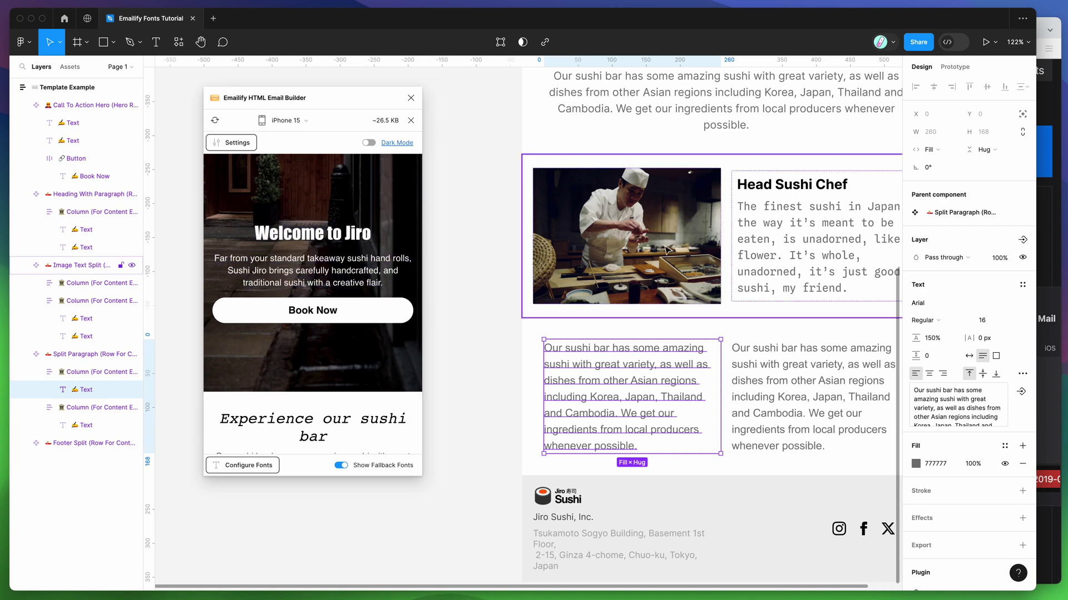
{"action": "scroll", "coordinate": [667, 250], "scroll_direction": "up", "scroll_amount": 8}
{"action": "scroll", "coordinate": [666, 250], "scroll_direction": "down", "scroll_amount": 5}
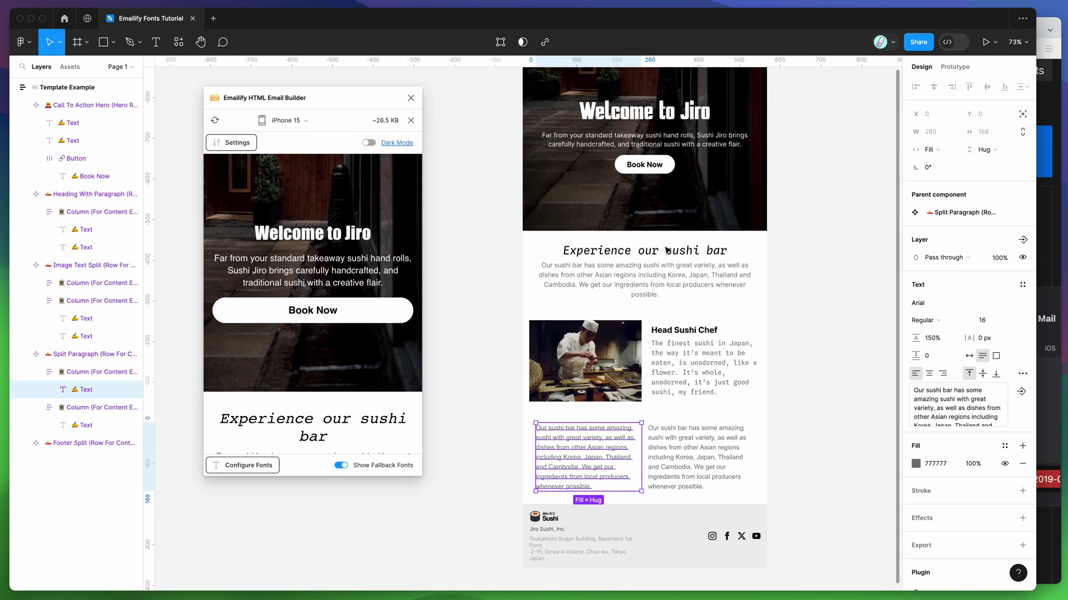
{"action": "left_click", "coordinate": [78, 123]}
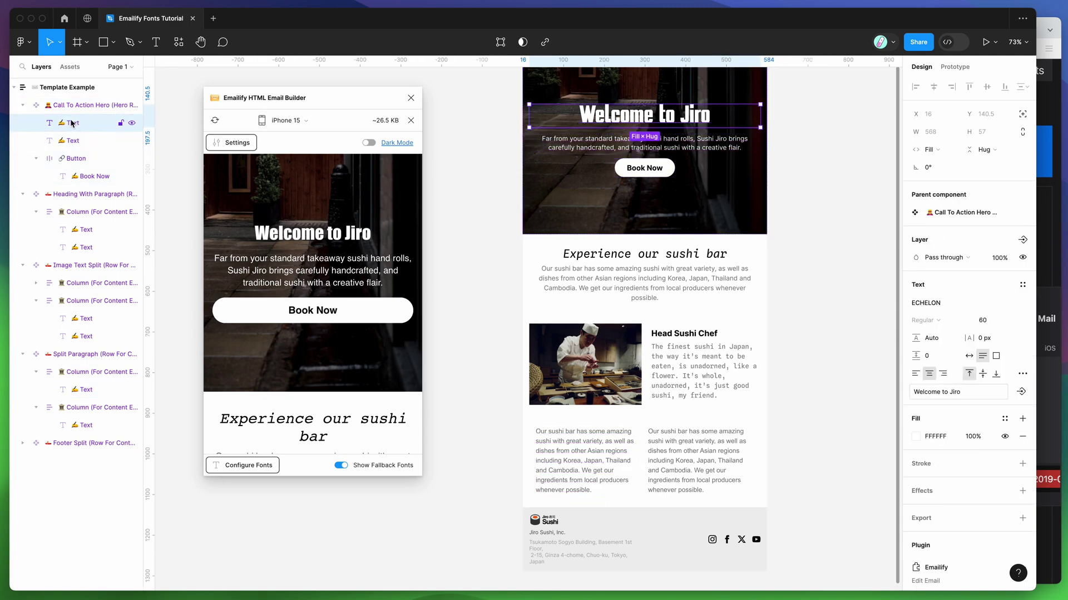
{"action": "left_click", "coordinate": [606, 359]}
{"action": "scroll", "coordinate": [607, 360], "scroll_direction": "up", "scroll_amount": 1}
{"action": "scroll", "coordinate": [607, 360], "scroll_direction": "up", "scroll_amount": 6}
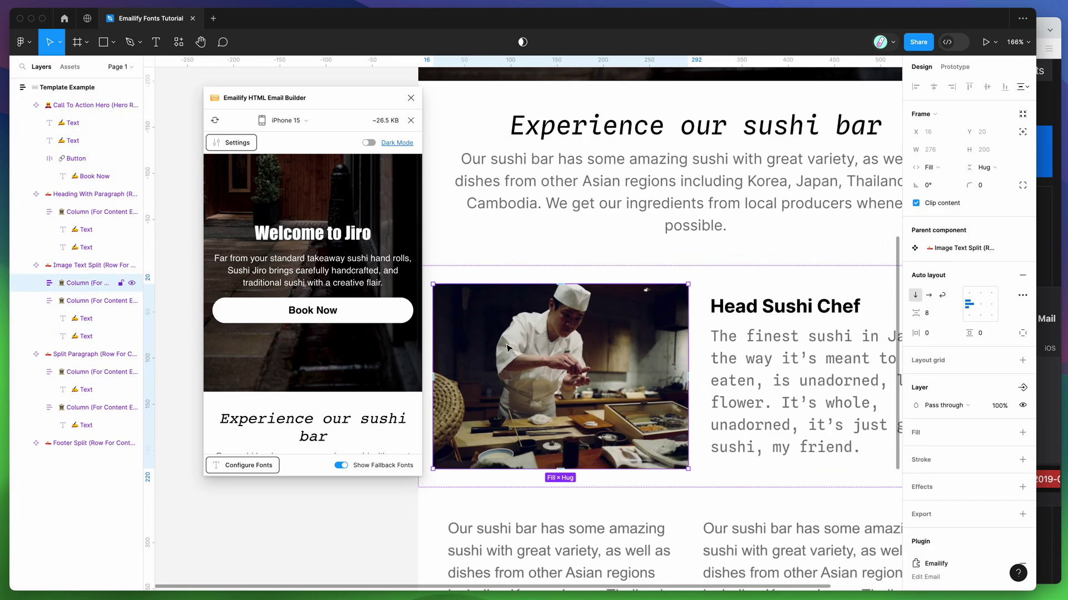
{"action": "double_click", "coordinate": [508, 348]}
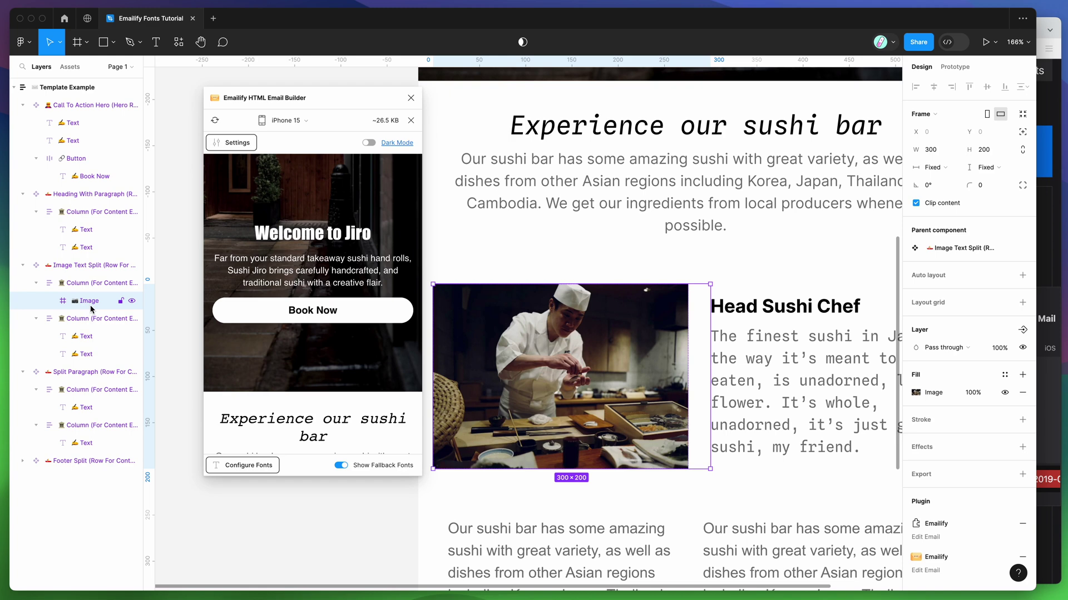
{"action": "key", "text": "ctrl+v"}
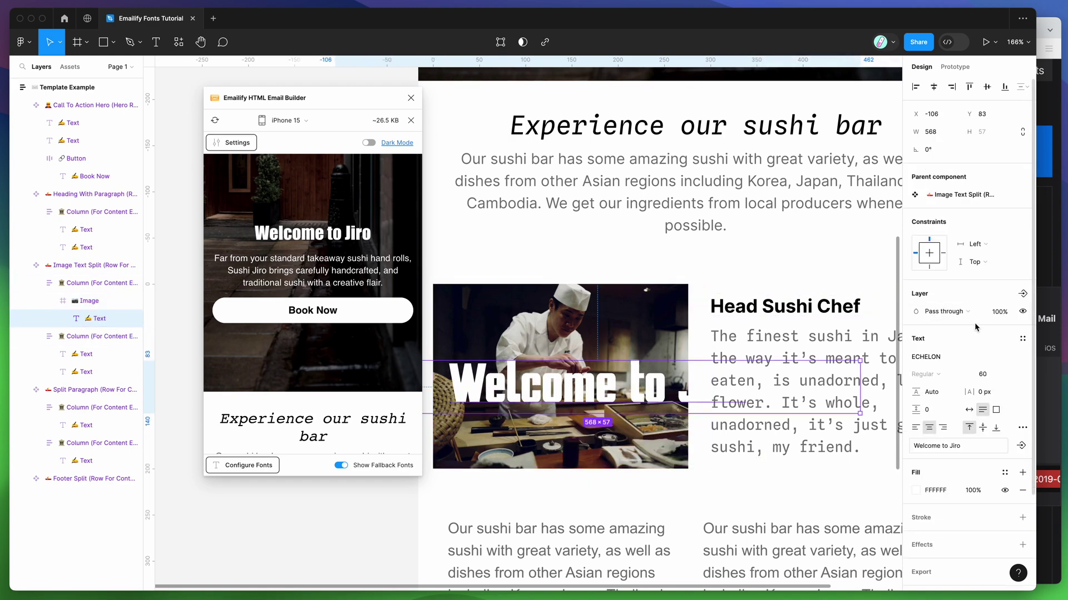
Step: Set the pasted Welcome to Jiro text's font size to 30 and move it near the lower edge of the chef image
{"action": "left_click", "coordinate": [992, 381]}
{"action": "type", "text": "30"}
{"action": "key", "text": "Return"}
{"action": "left_click", "coordinate": [629, 286]}
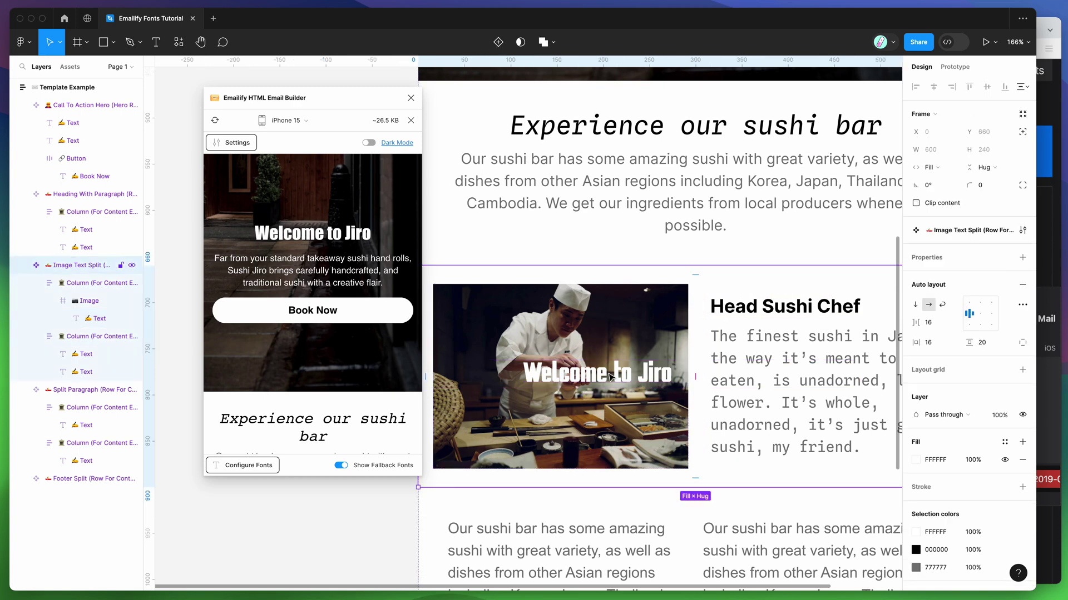
{"action": "left_click", "coordinate": [627, 378]}
{"action": "left_click_drag", "start_coordinate": [633, 378], "coordinate": [611, 435]}
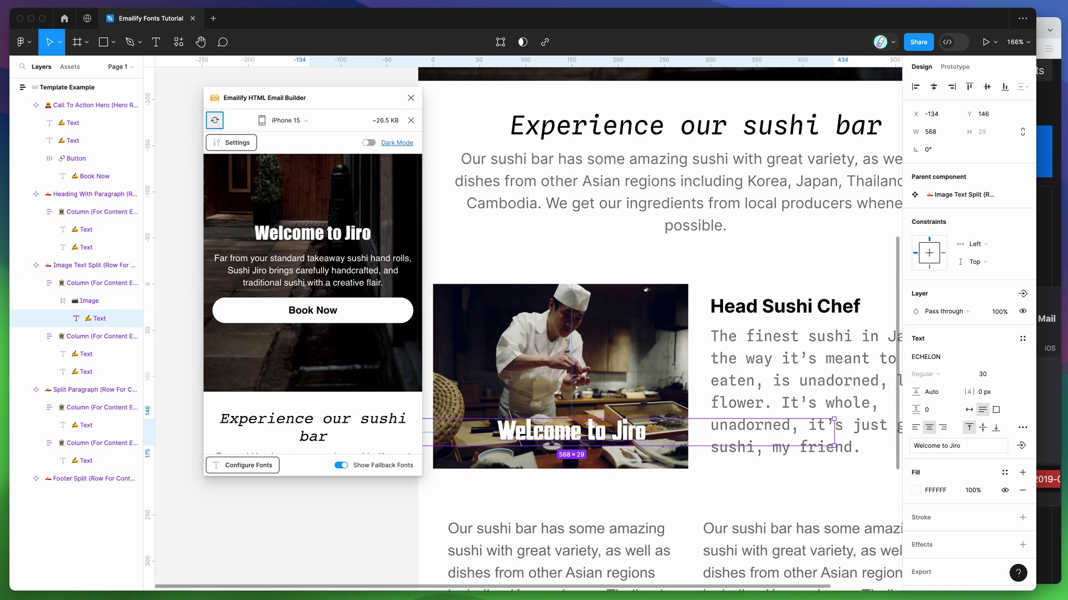
Step: Refresh the email preview and compare the text over the chef image with Show Fallback Fonts off and on, leaving it enabled
{"action": "left_click", "coordinate": [215, 120]}
{"action": "scroll", "coordinate": [312, 234], "scroll_direction": "down", "scroll_amount": 10}
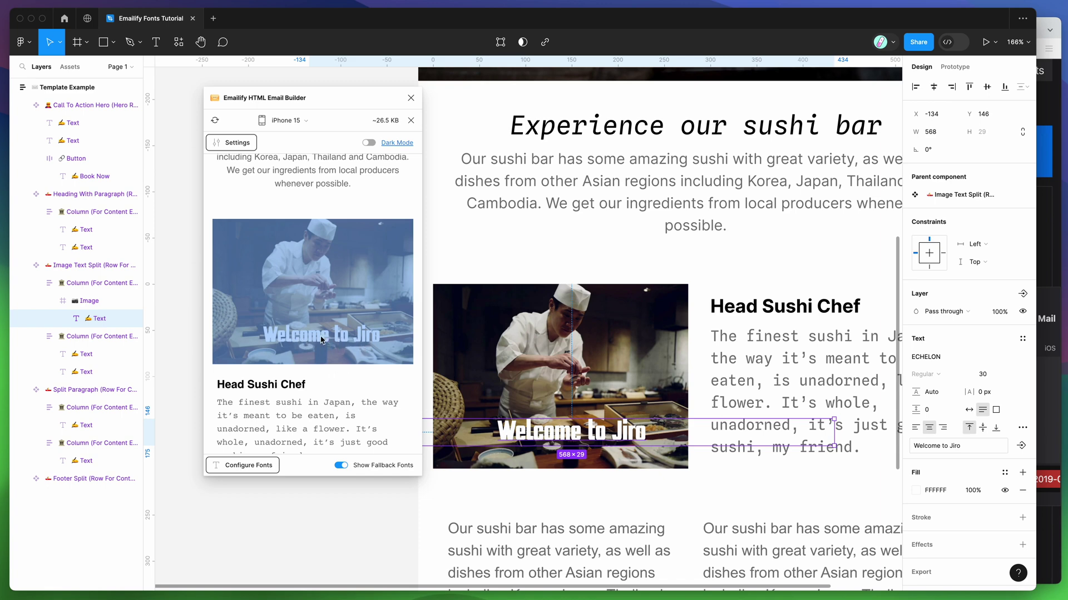
{"action": "left_click", "coordinate": [371, 467]}
{"action": "left_click", "coordinate": [369, 470]}
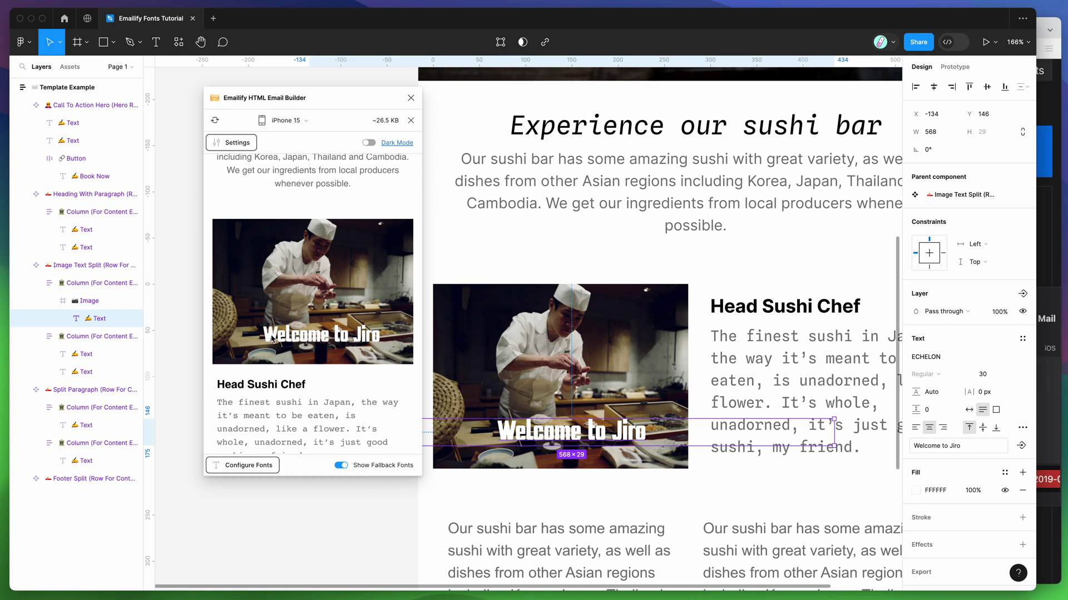
{"action": "left_click", "coordinate": [372, 468]}
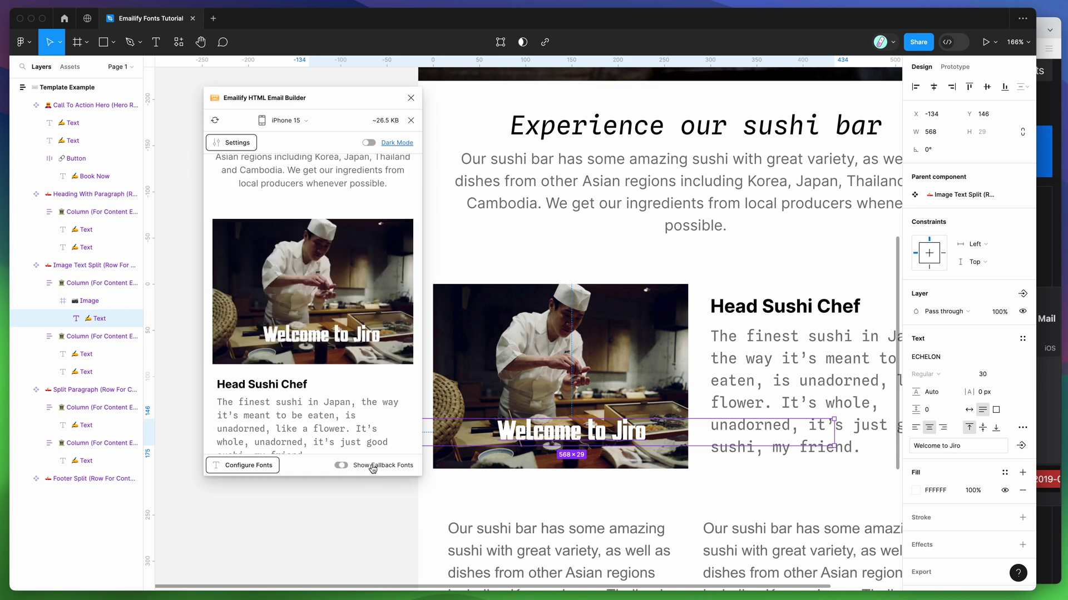
{"action": "left_click", "coordinate": [364, 469]}
{"action": "left_click", "coordinate": [357, 469]}
{"action": "left_click", "coordinate": [357, 468]}
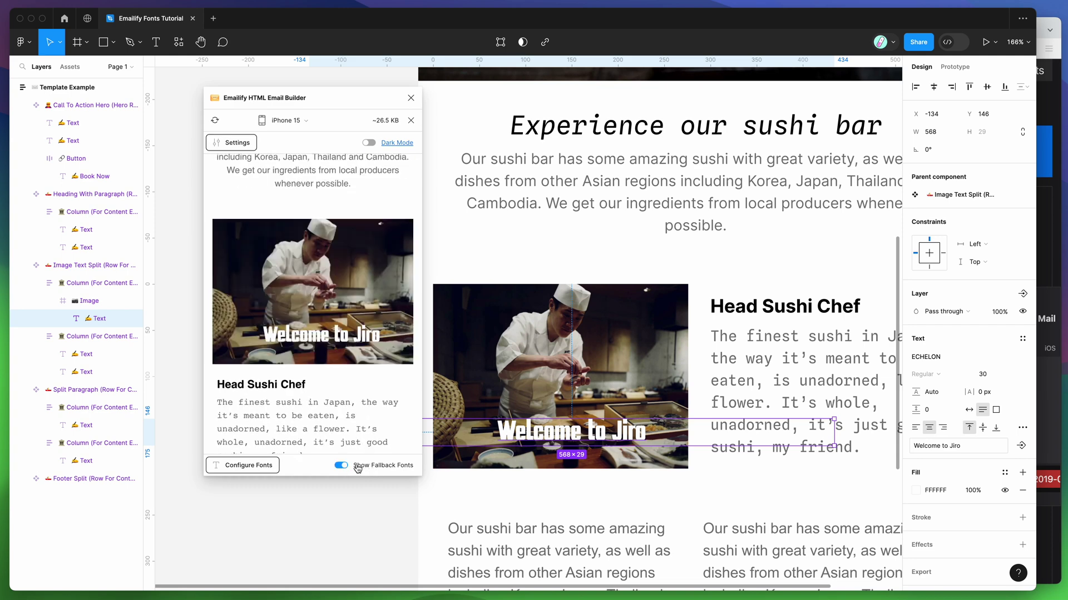
{"action": "left_click", "coordinate": [361, 468]}
{"action": "left_click", "coordinate": [356, 469]}
Step: Look over the rest of the fallback preview, from the Head Sushi Chef section down to the footer
{"action": "scroll", "coordinate": [324, 295], "scroll_direction": "up", "scroll_amount": 1}
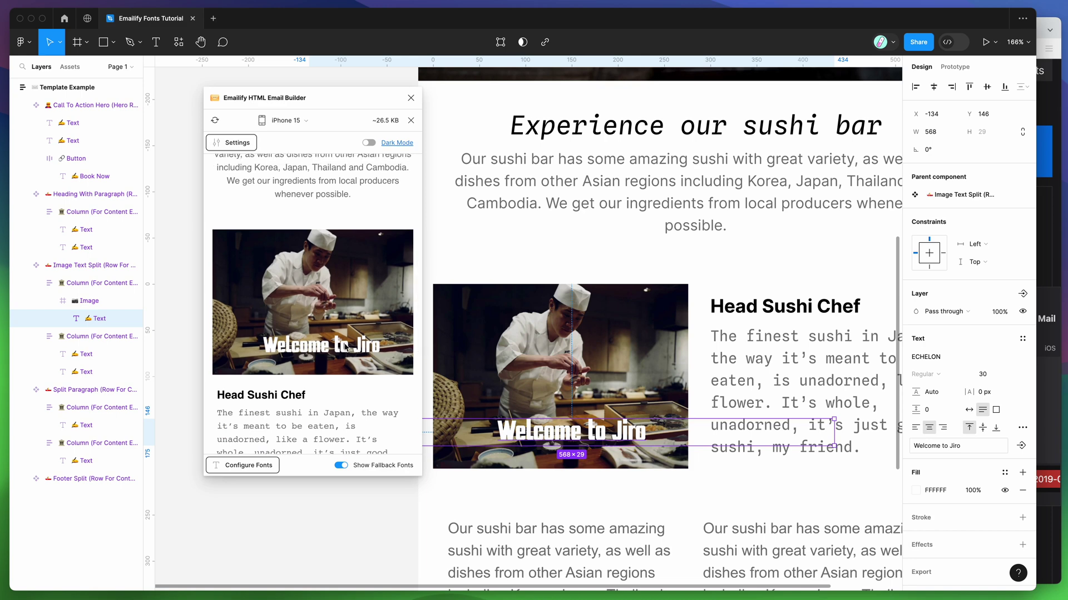
{"action": "scroll", "coordinate": [293, 272], "scroll_direction": "down", "scroll_amount": 10}
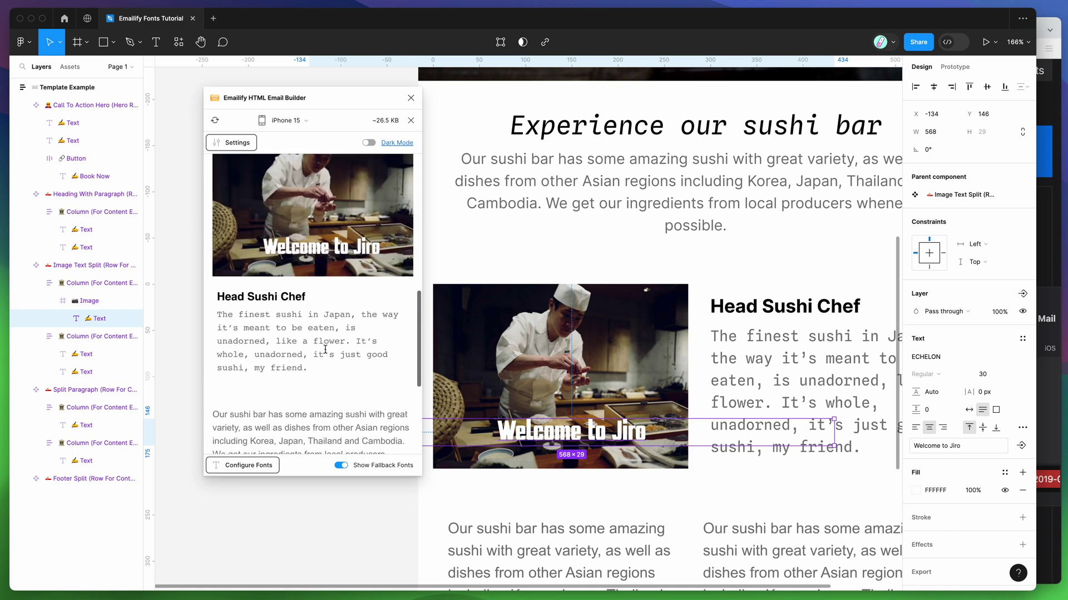
{"action": "scroll", "coordinate": [334, 367], "scroll_direction": "down", "scroll_amount": 10}
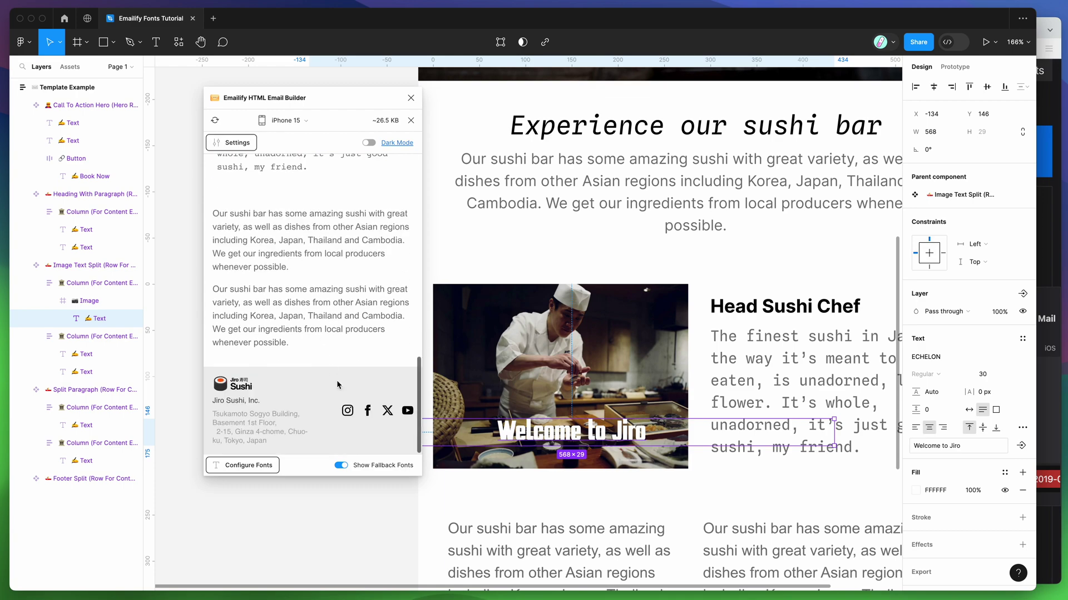
{"action": "scroll", "coordinate": [340, 385], "scroll_direction": "up", "scroll_amount": 20}
Step: Reopen the font configuration and select the Experience our sushi bar heading text in the template
{"action": "left_click", "coordinate": [257, 465]}
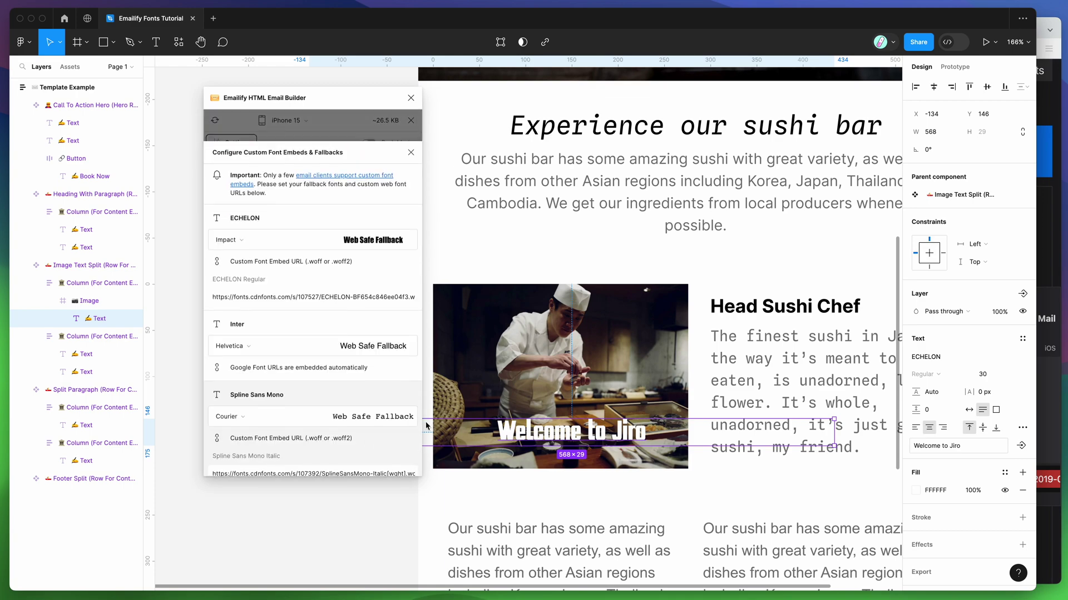
{"action": "scroll", "coordinate": [511, 396], "scroll_direction": "down", "scroll_amount": 10}
{"action": "scroll", "coordinate": [512, 396], "scroll_direction": "up", "scroll_amount": 7}
{"action": "scroll", "coordinate": [511, 396], "scroll_direction": "down", "scroll_amount": 5}
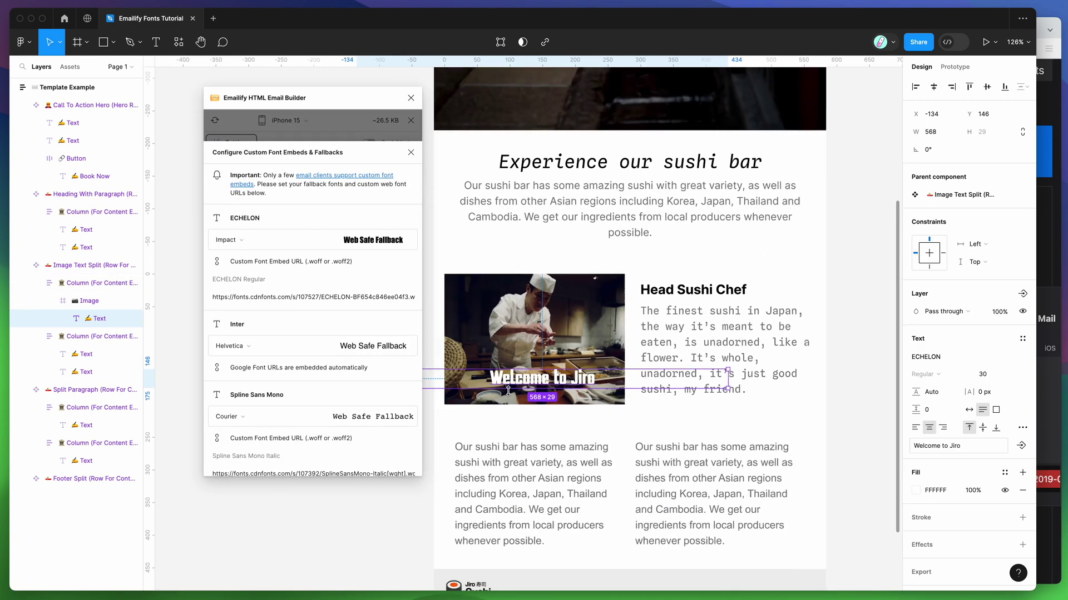
{"action": "scroll", "coordinate": [556, 278], "scroll_direction": "up", "scroll_amount": 2}
{"action": "left_click", "coordinate": [599, 206]}
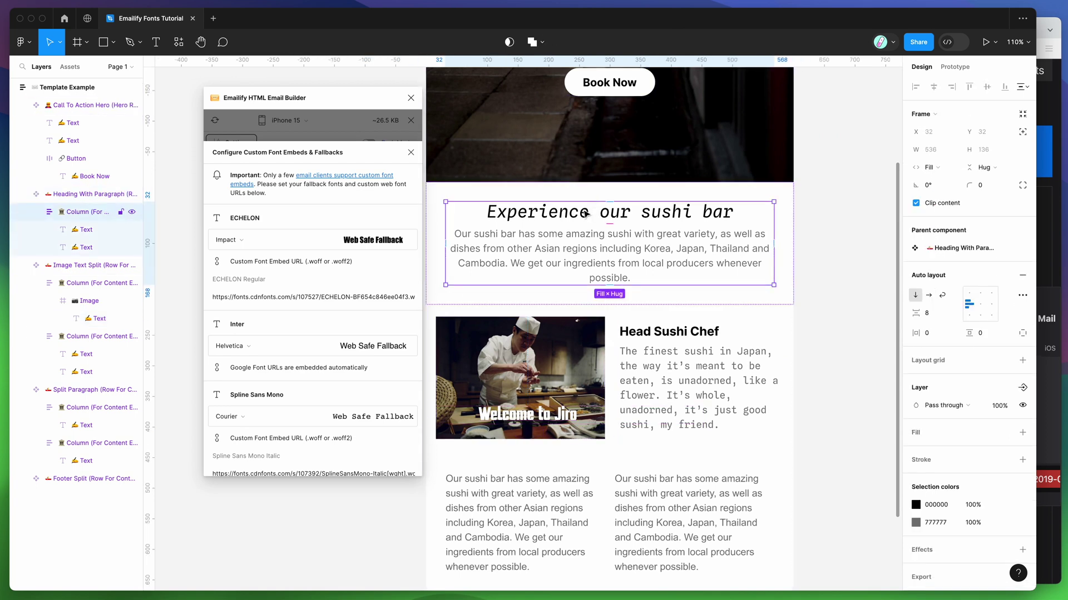
{"action": "left_click", "coordinate": [578, 214]}
{"action": "double_click", "coordinate": [572, 214]}
{"action": "left_click", "coordinate": [500, 212]}
{"action": "left_click_drag", "start_coordinate": [483, 212], "coordinate": [733, 212]}
Step: Set the web-safe fallback font for Spline Sans Mono to Arial and return to the preview
{"action": "scroll", "coordinate": [288, 338], "scroll_direction": "down", "scroll_amount": 3}
{"action": "left_click", "coordinate": [256, 344]}
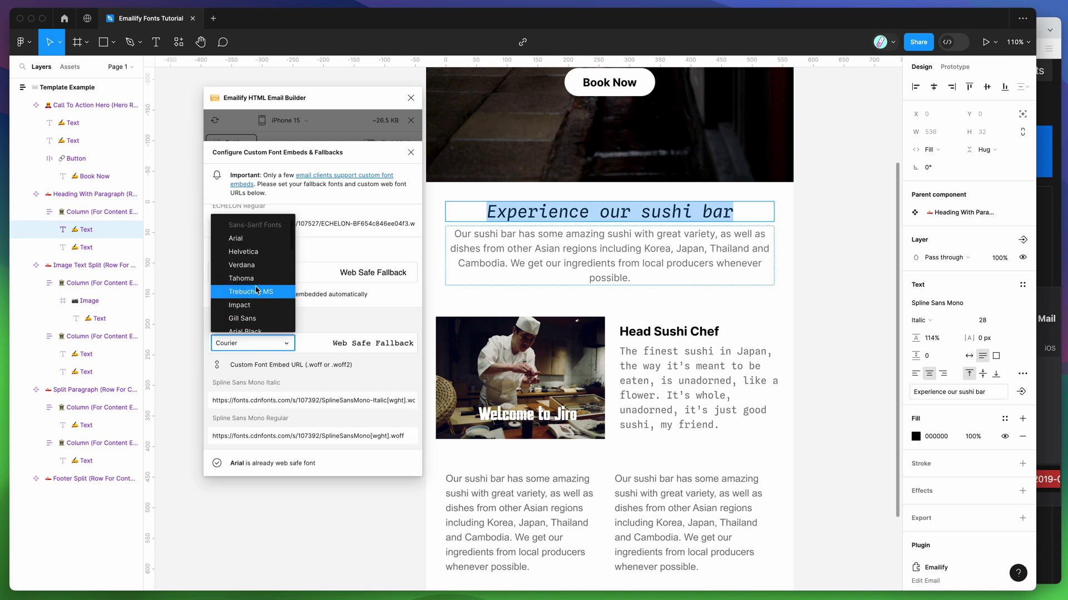
{"action": "left_click", "coordinate": [245, 239]}
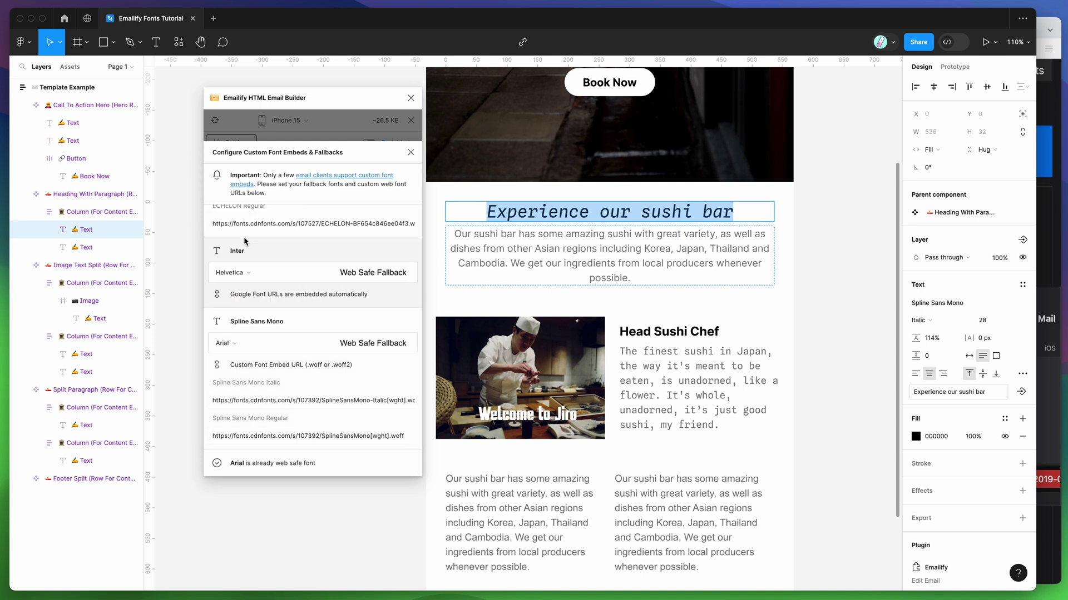
{"action": "left_click", "coordinate": [411, 153]}
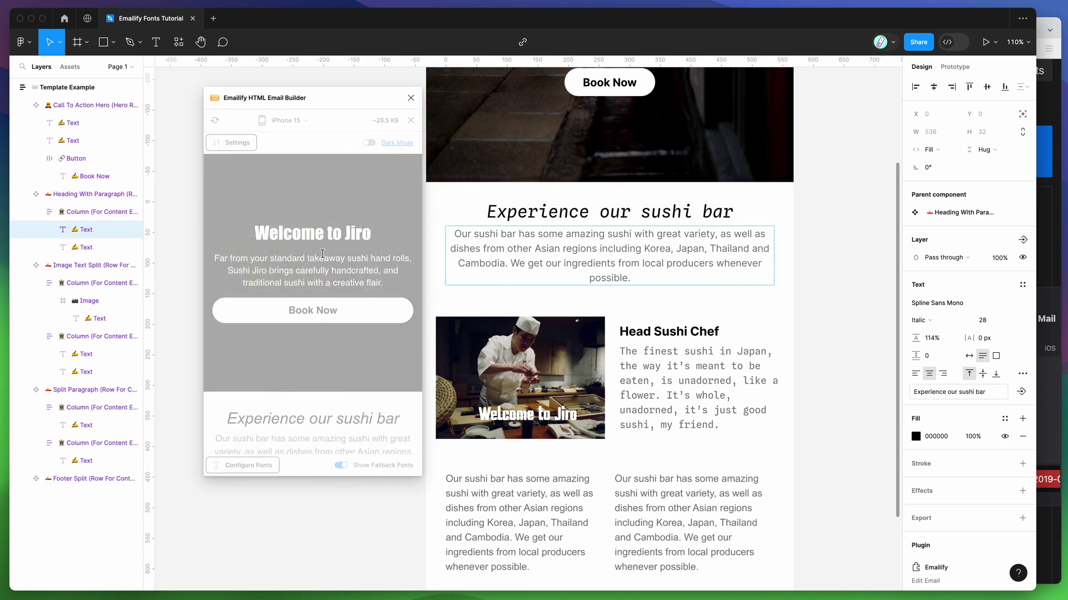
Step: Compare the Experience our sushi bar heading and paragraph in the preview with Show Fallback Fonts off and on, leaving it enabled
{"action": "scroll", "coordinate": [310, 269], "scroll_direction": "down", "scroll_amount": 3}
{"action": "left_click_drag", "start_coordinate": [228, 345], "coordinate": [392, 346]}
{"action": "left_click", "coordinate": [388, 432]}
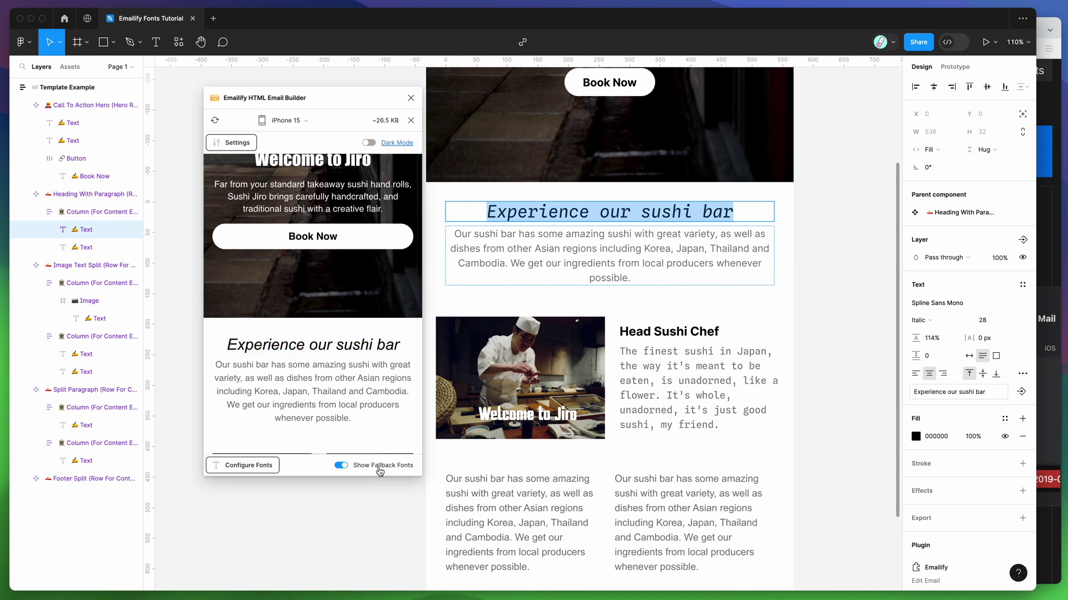
{"action": "left_click", "coordinate": [341, 465]}
{"action": "left_click_drag", "start_coordinate": [335, 369], "coordinate": [358, 361]}
{"action": "left_click", "coordinate": [218, 345]}
{"action": "left_click", "coordinate": [358, 362]}
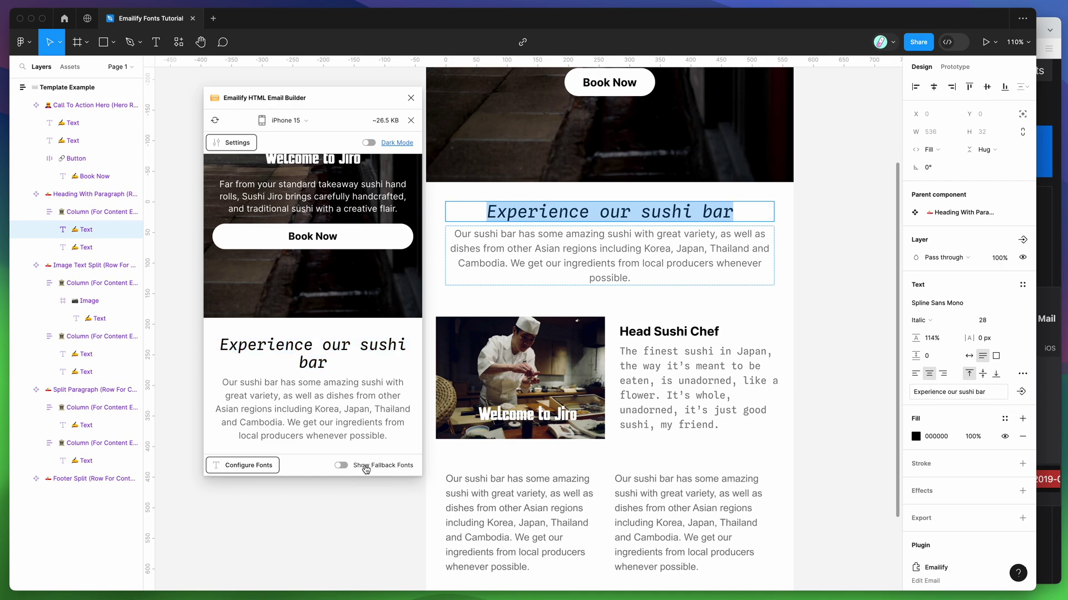
{"action": "left_click", "coordinate": [365, 470]}
{"action": "left_click_drag", "start_coordinate": [226, 349], "coordinate": [361, 426]}
{"action": "left_click", "coordinate": [248, 437]}
{"action": "left_click", "coordinate": [357, 345]}
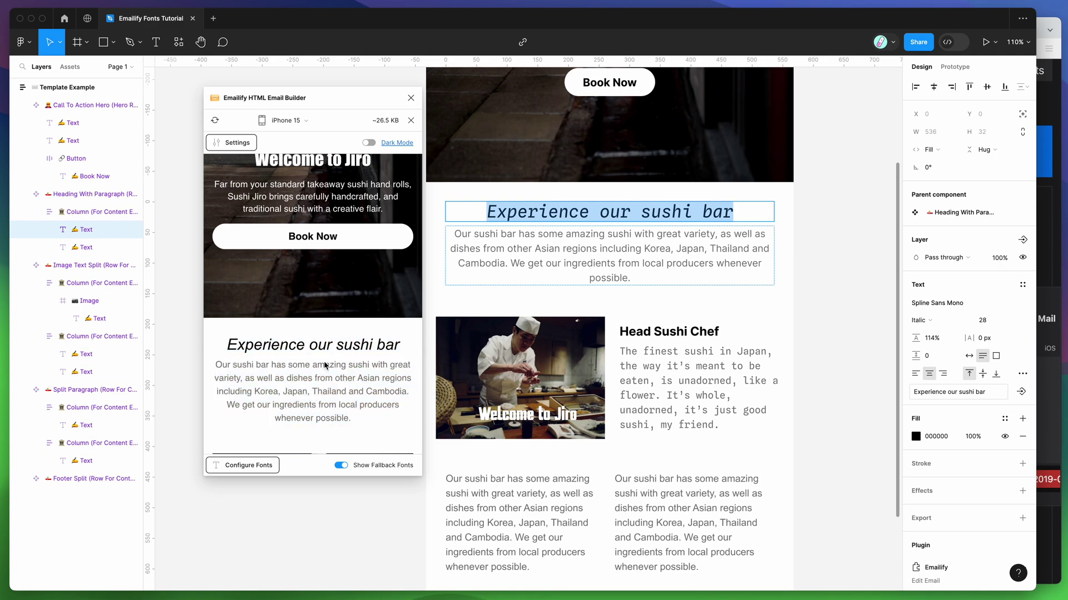
Step: Set the web-safe fallback font for Spline Sans Mono to the monospace Courier and return to the preview
{"action": "left_click", "coordinate": [239, 478]}
{"action": "scroll", "coordinate": [312, 384], "scroll_direction": "down", "scroll_amount": 2}
{"action": "left_click", "coordinate": [245, 344]}
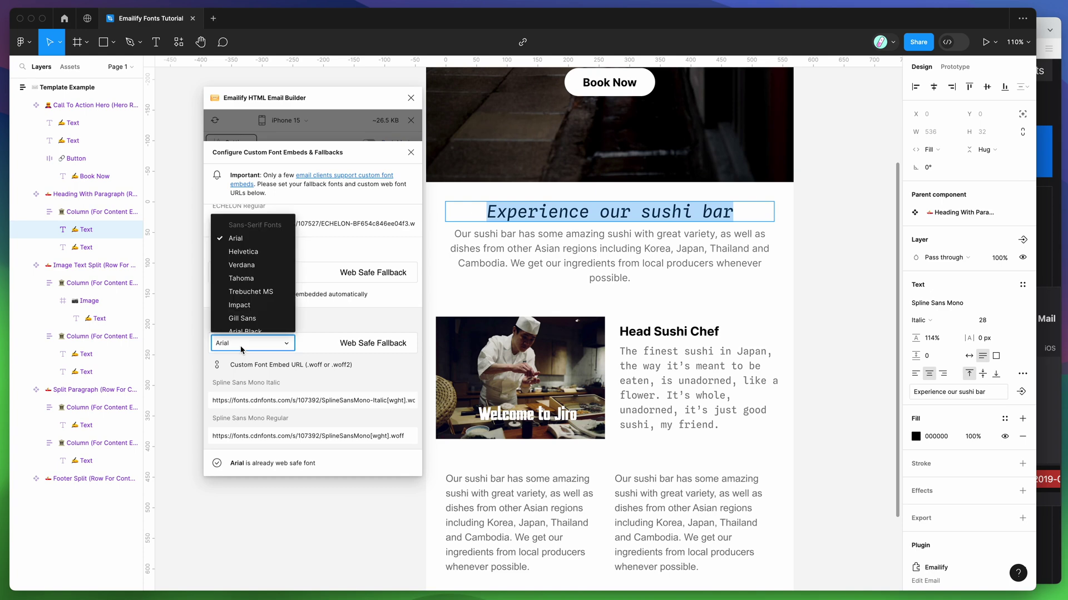
{"action": "scroll", "coordinate": [250, 292], "scroll_direction": "down", "scroll_amount": 3}
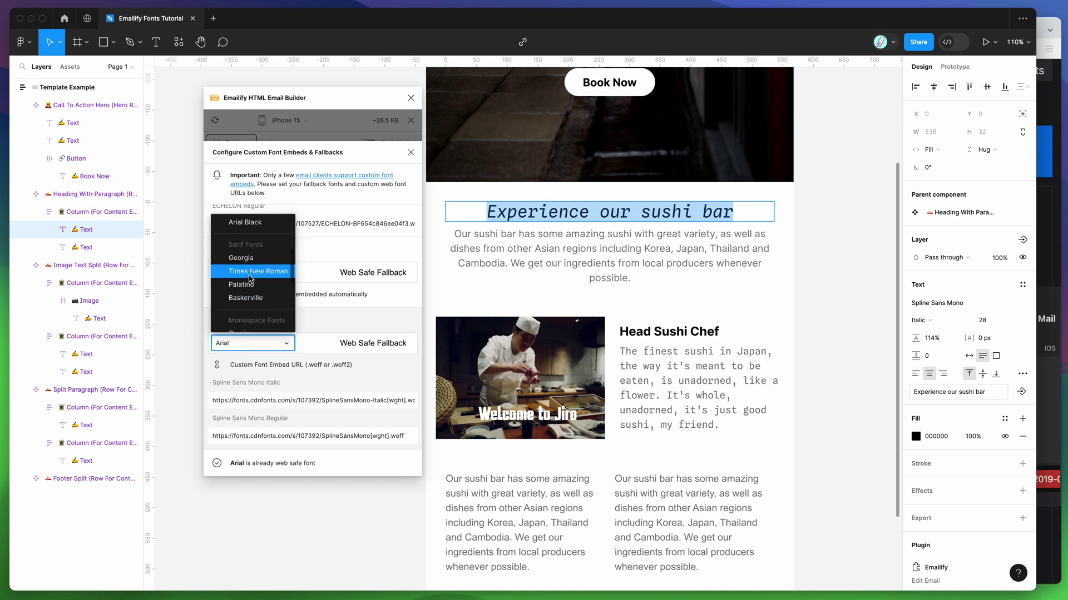
{"action": "left_click", "coordinate": [250, 277]}
{"action": "left_click", "coordinate": [414, 157]}
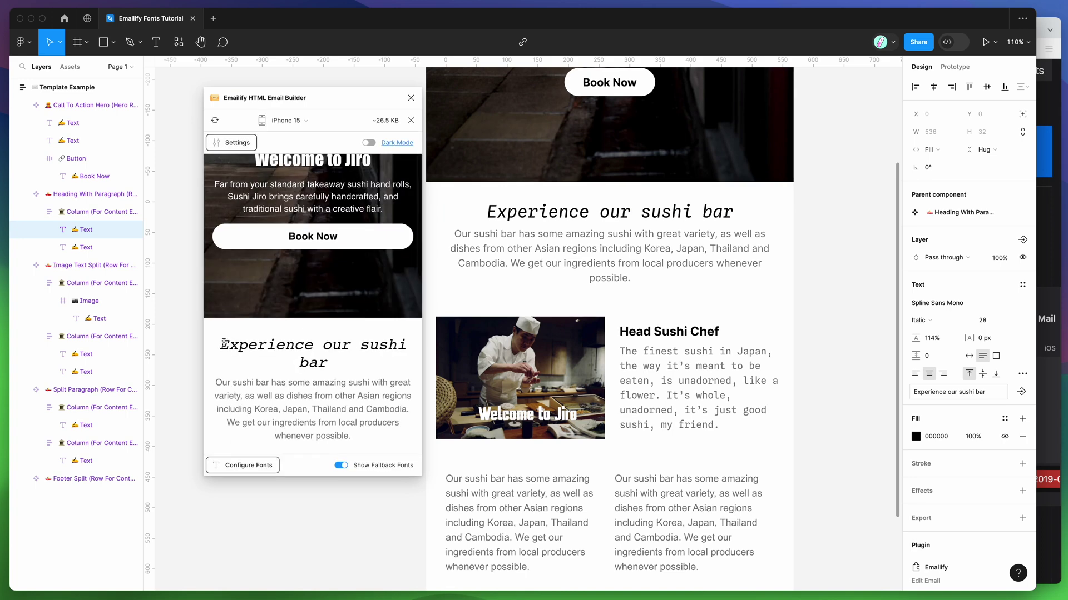
Step: Look over the fallback font preview from the hero text to the paragraphs below the Head Sushi Chef section
{"action": "left_click", "coordinate": [368, 468]}
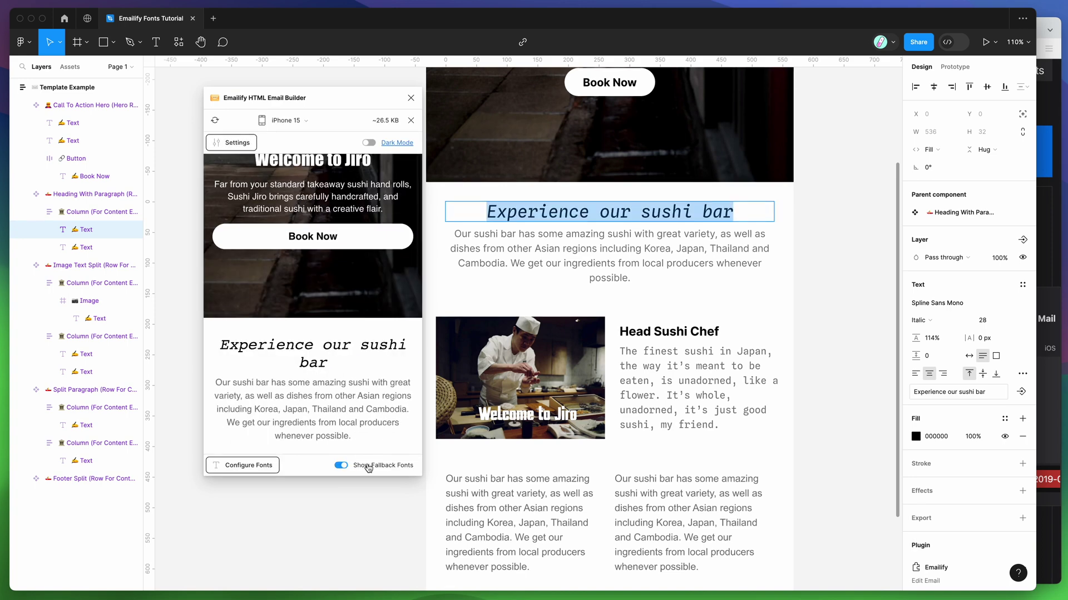
{"action": "scroll", "coordinate": [339, 378], "scroll_direction": "down", "scroll_amount": 4}
{"action": "scroll", "coordinate": [338, 376], "scroll_direction": "down", "scroll_amount": 8}
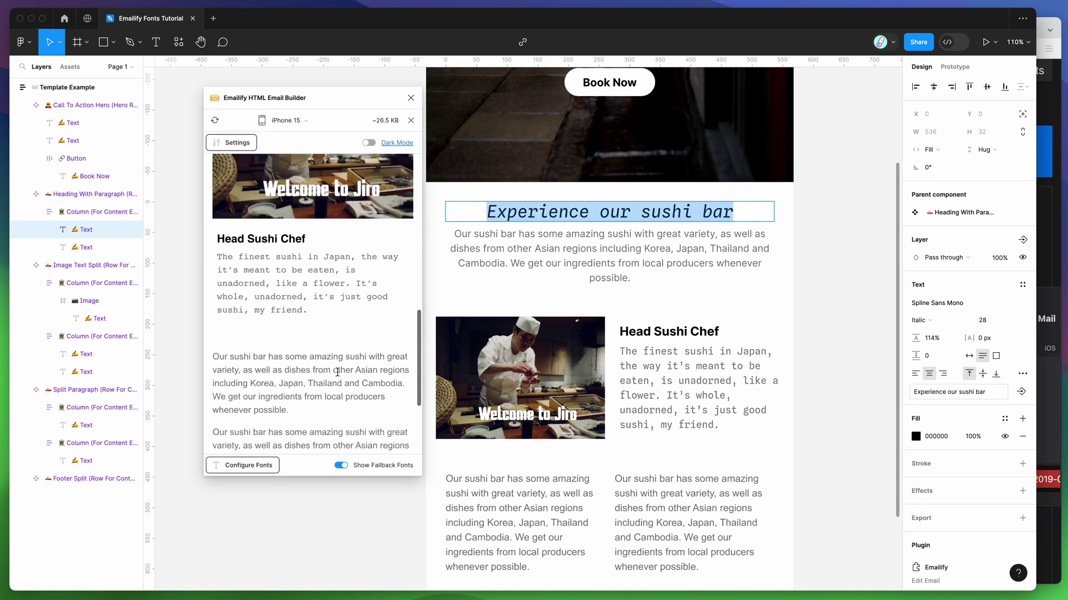
{"action": "scroll", "coordinate": [337, 298], "scroll_direction": "up", "scroll_amount": 12}
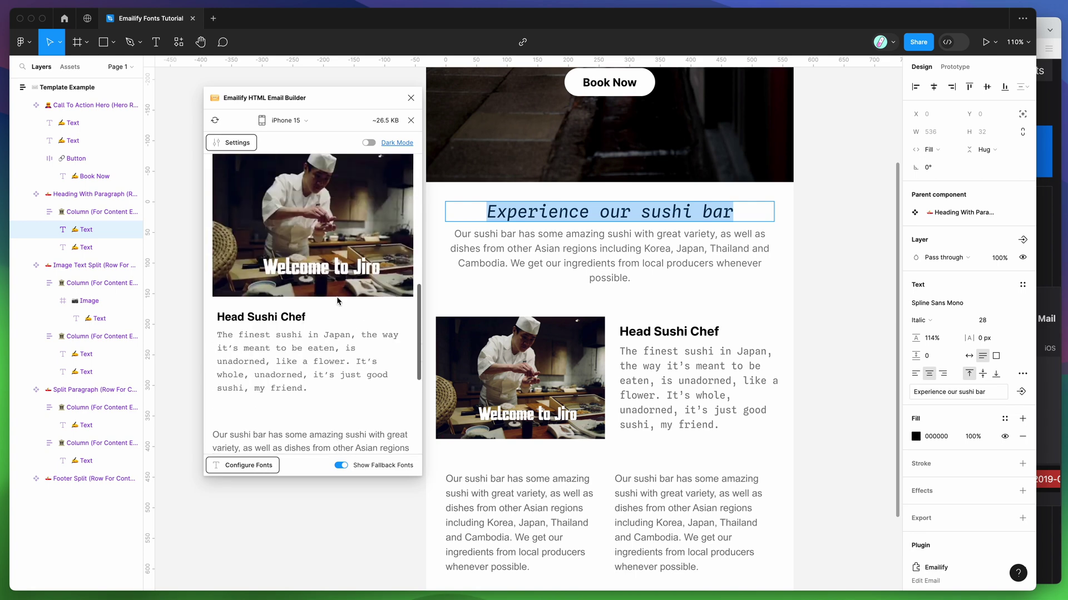
{"action": "left_click_drag", "start_coordinate": [259, 234], "coordinate": [402, 286]}
{"action": "scroll", "coordinate": [337, 298], "scroll_direction": "down", "scroll_amount": 3}
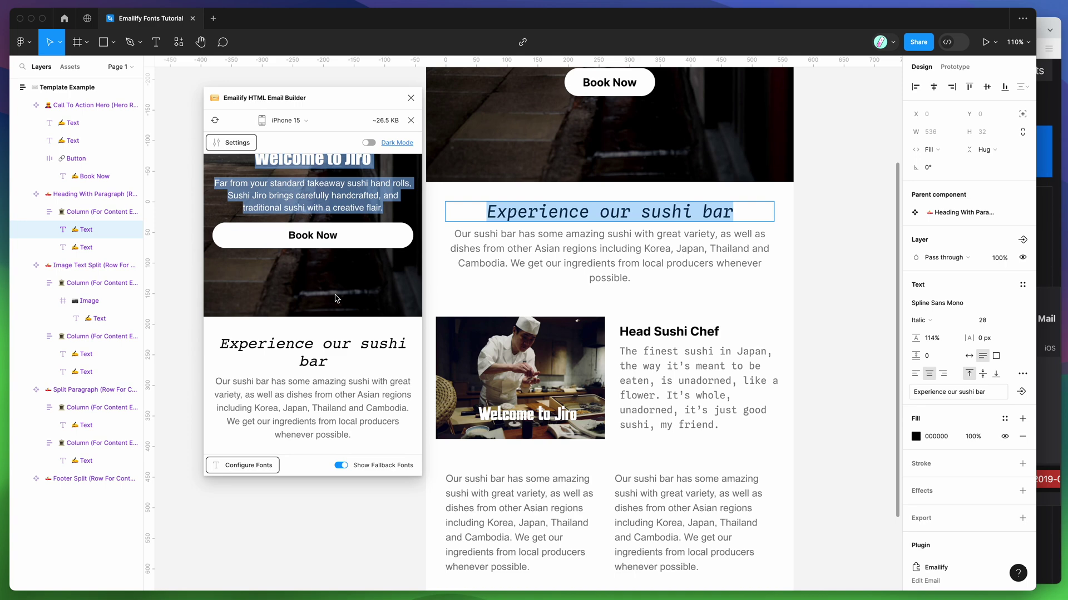
{"action": "scroll", "coordinate": [336, 299], "scroll_direction": "down", "scroll_amount": 2}
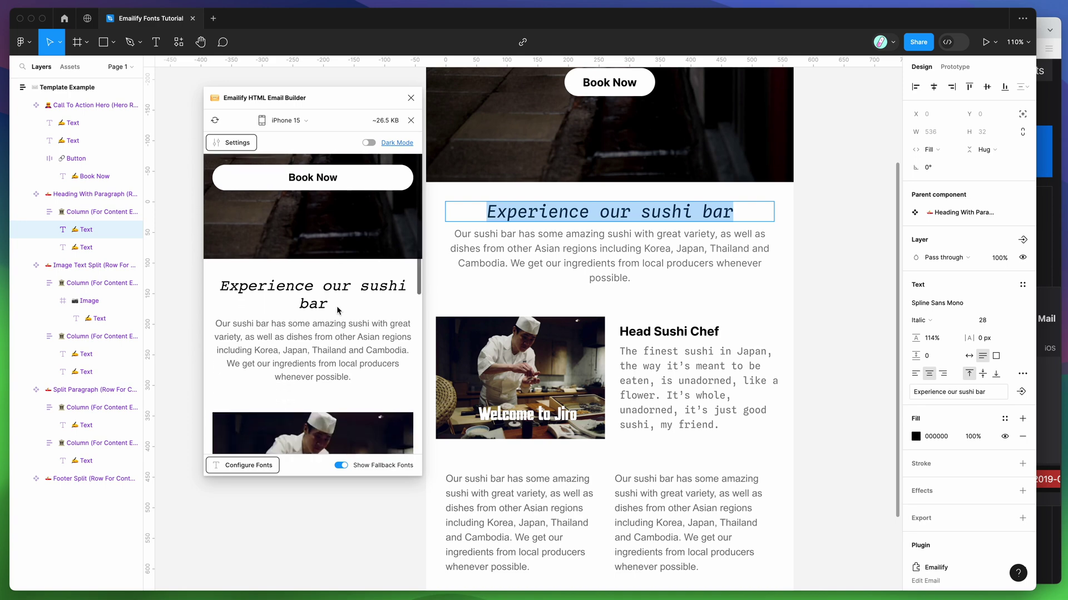
{"action": "left_click", "coordinate": [1047, 244]}
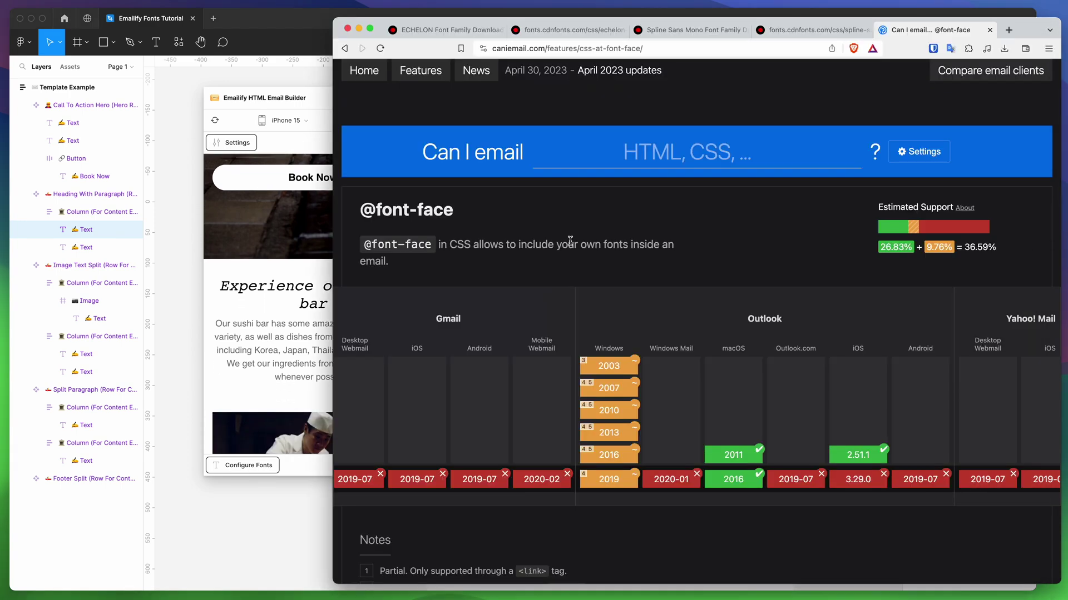
{"action": "scroll", "coordinate": [453, 334], "scroll_direction": "left", "scroll_amount": 5}
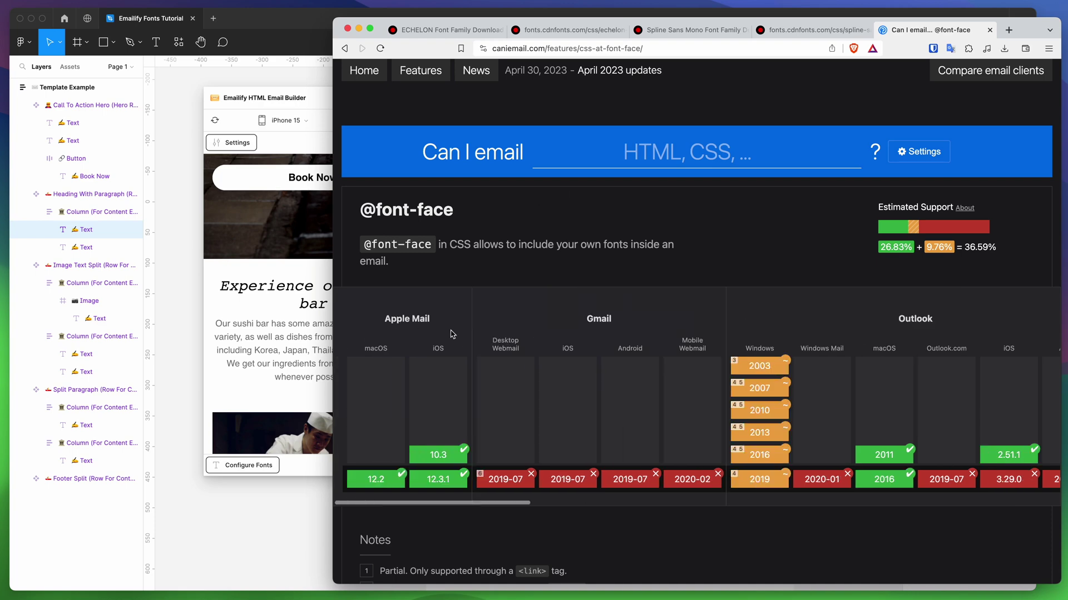
{"action": "left_click", "coordinate": [297, 295]}
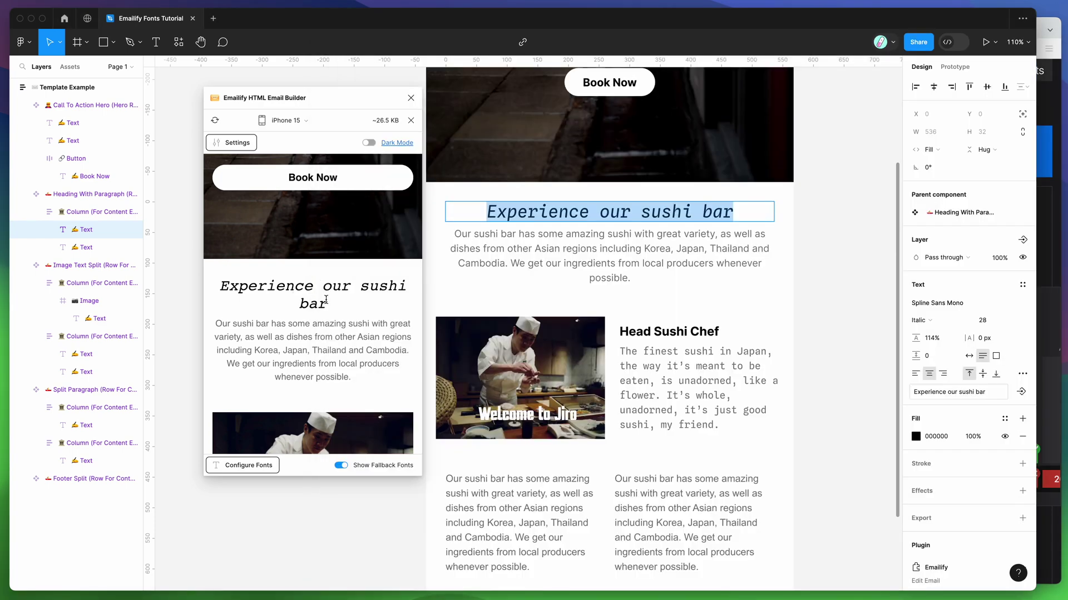
{"action": "left_click_drag", "start_coordinate": [298, 299], "coordinate": [247, 286]}
{"action": "scroll", "coordinate": [291, 250], "scroll_direction": "up", "scroll_amount": 3}
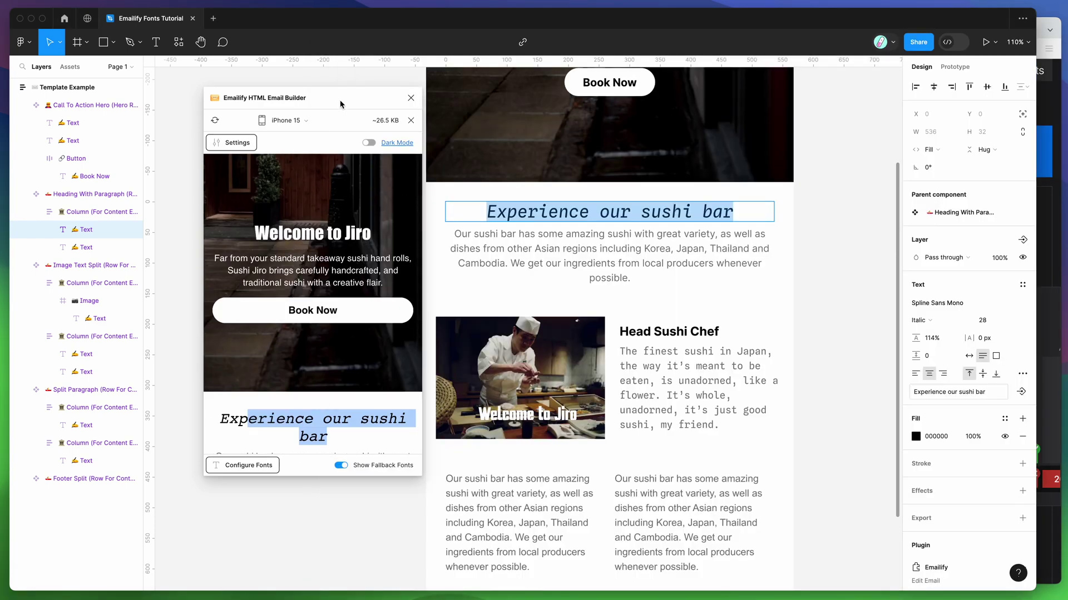
Step: Close the email preview and open the HTML export options for the template
{"action": "left_click_drag", "start_coordinate": [341, 103], "coordinate": [329, 103]}
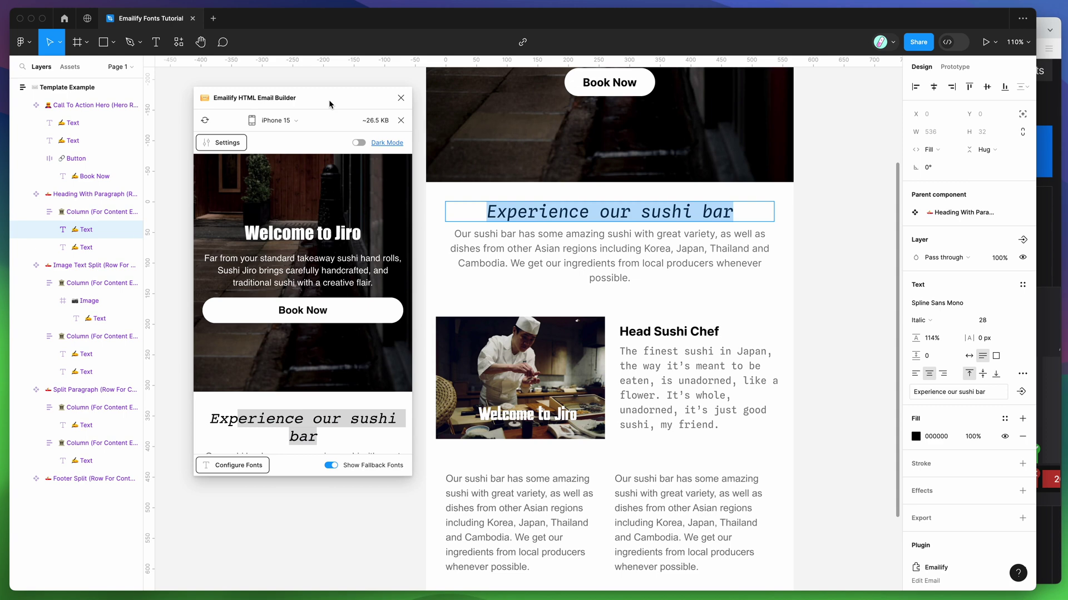
{"action": "left_click", "coordinate": [399, 121]}
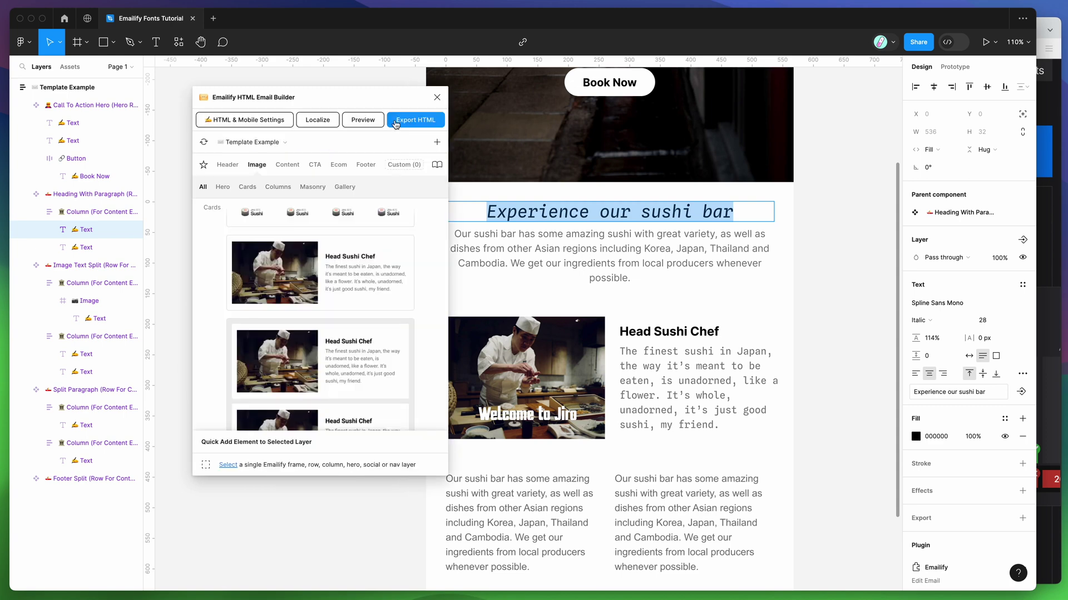
{"action": "scroll", "coordinate": [397, 226], "scroll_direction": "down", "scroll_amount": 3}
{"action": "scroll", "coordinate": [397, 226], "scroll_direction": "up", "scroll_amount": 2}
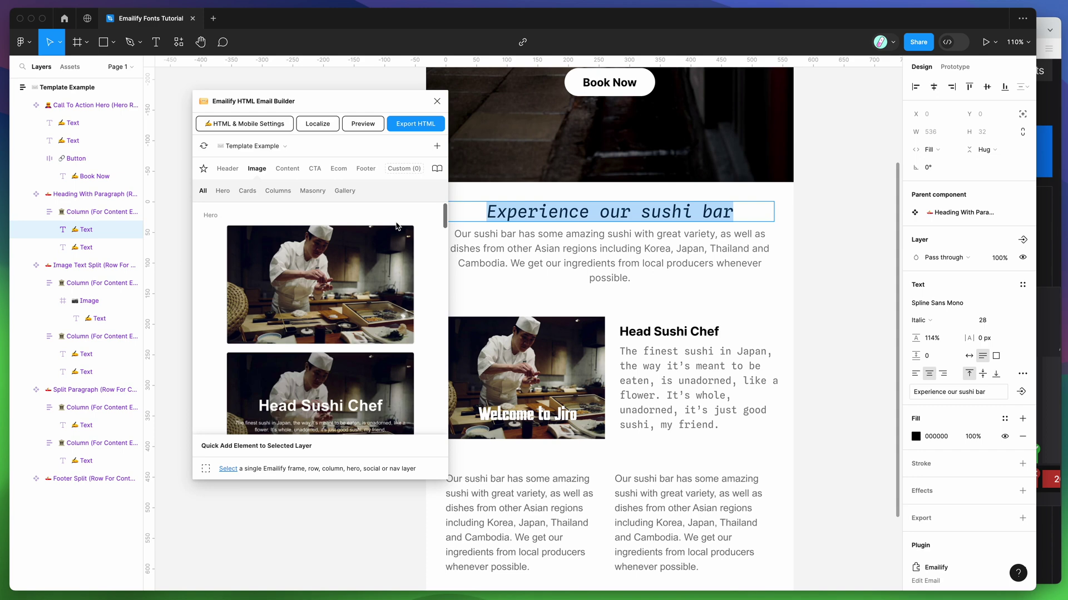
{"action": "left_click", "coordinate": [416, 125]}
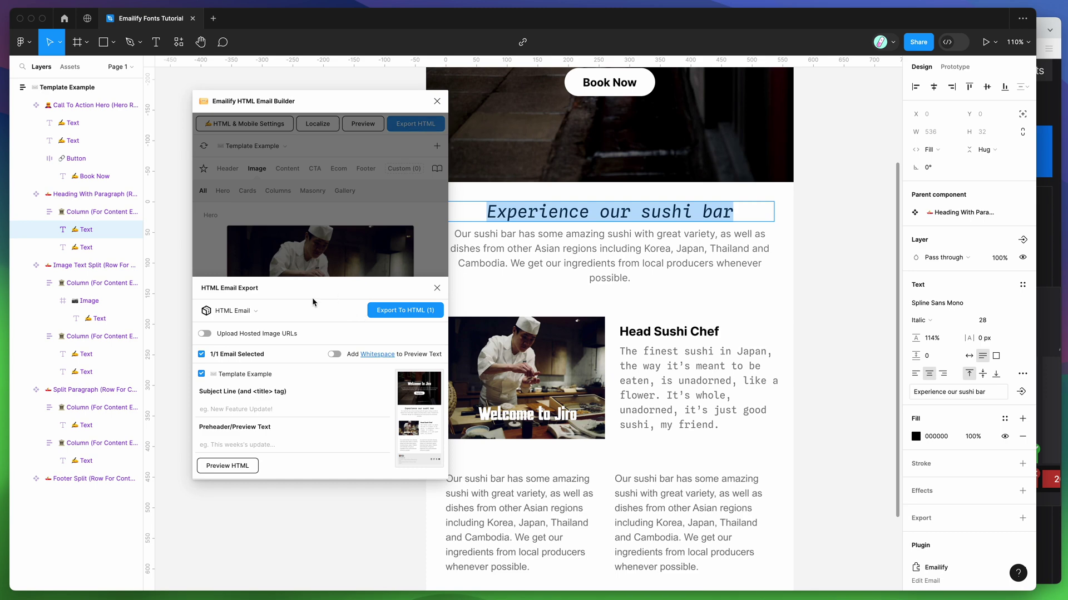
Step: Browse the export destinations, try Klaviyo, and switch the export format back to HTML Email
{"action": "left_click", "coordinate": [257, 314]}
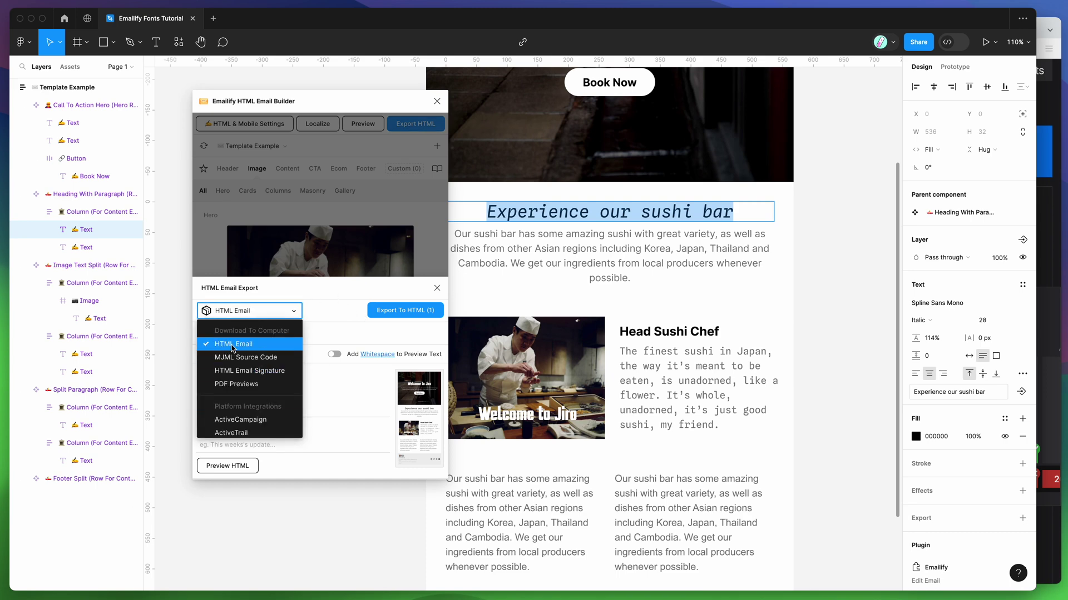
{"action": "scroll", "coordinate": [250, 390], "scroll_direction": "down", "scroll_amount": 2}
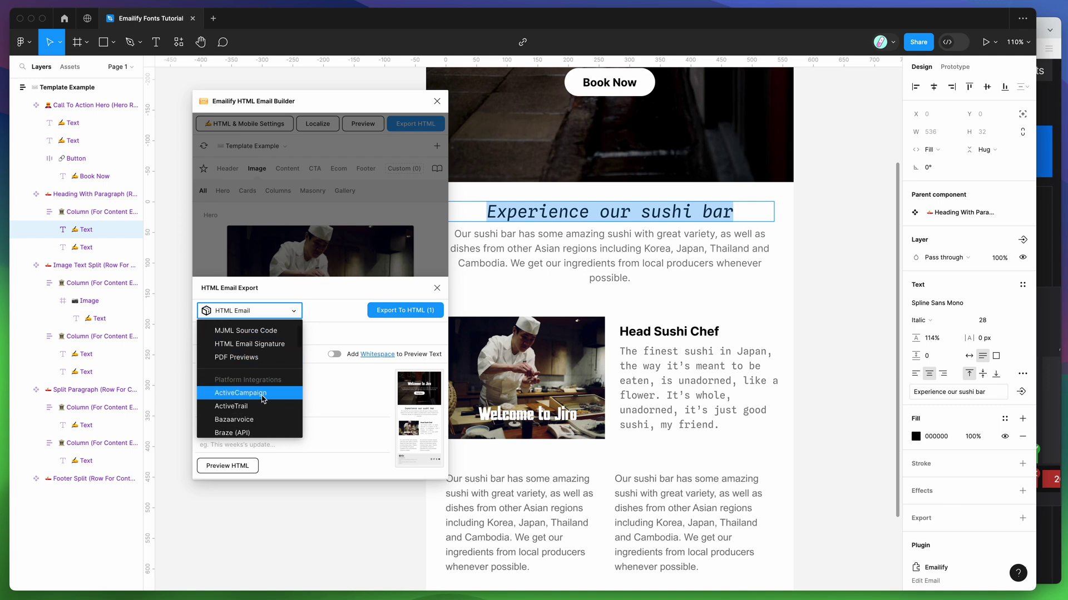
{"action": "scroll", "coordinate": [250, 390], "scroll_direction": "down", "scroll_amount": 5}
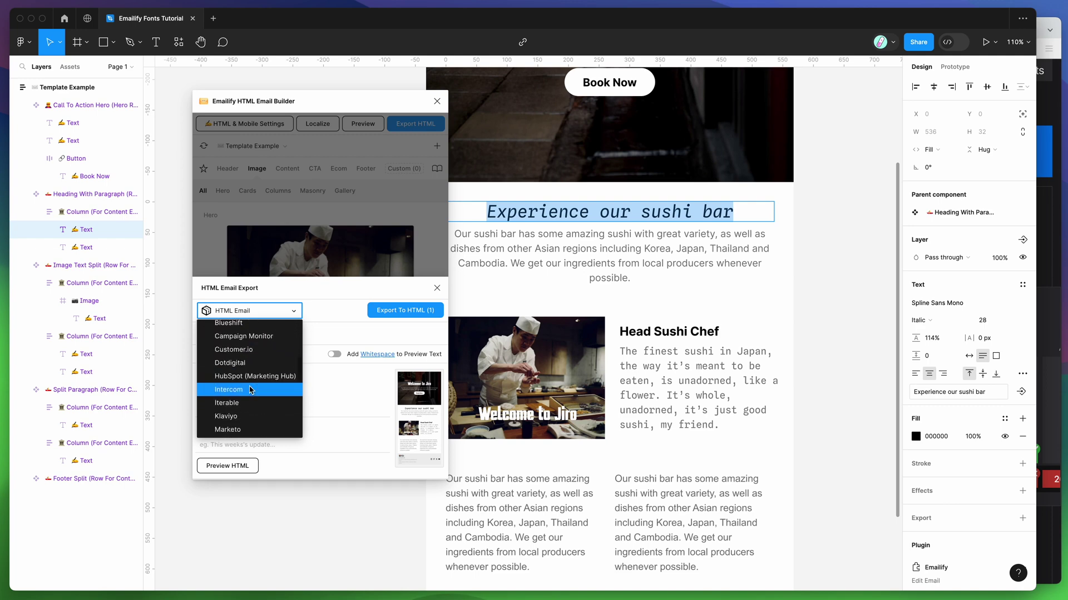
{"action": "left_click", "coordinate": [240, 400]}
{"action": "left_click", "coordinate": [305, 333]}
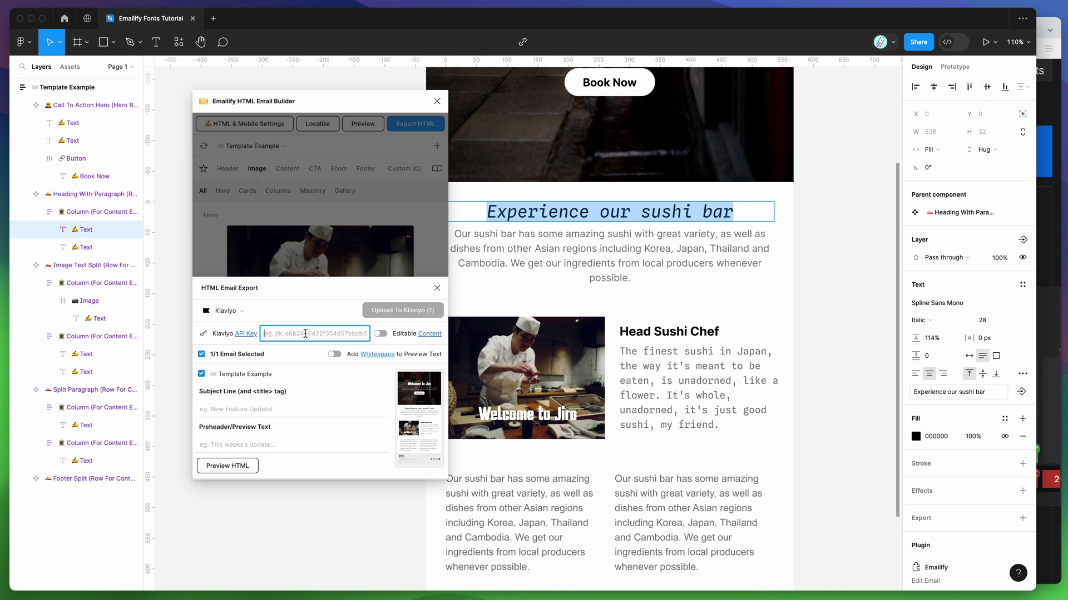
{"action": "left_click", "coordinate": [245, 312]}
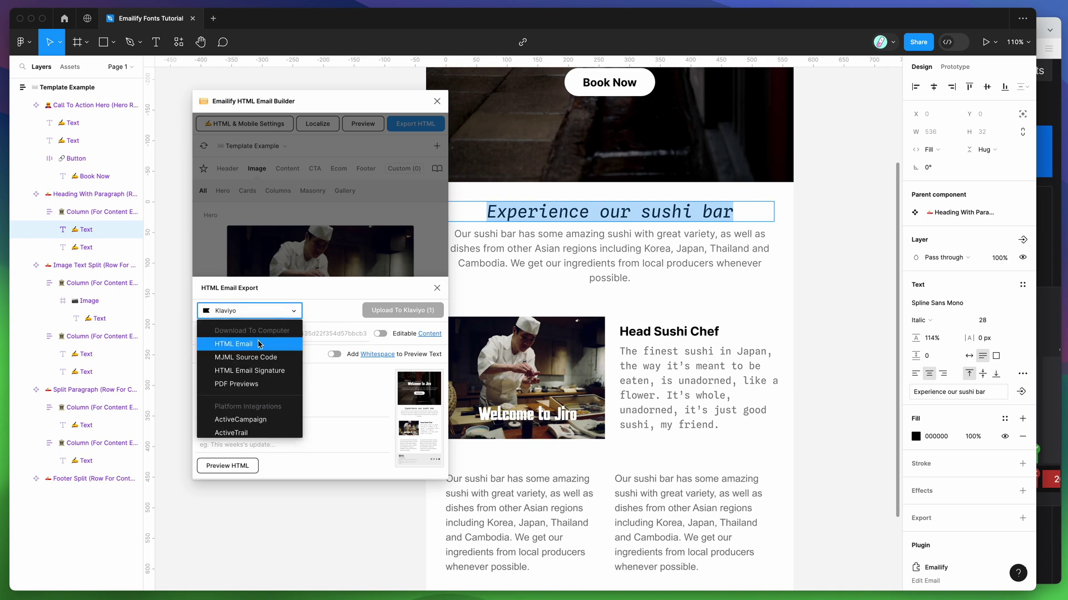
{"action": "left_click", "coordinate": [237, 344]}
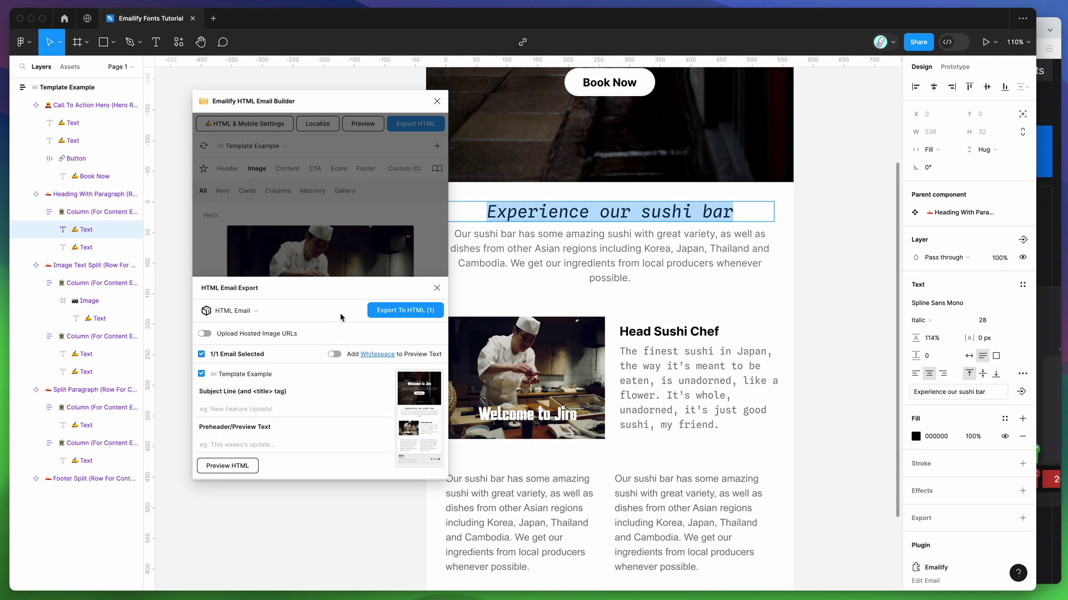
Step: Export the Template Example email to HTML and save its zip file to the Desktop
{"action": "left_click", "coordinate": [267, 448]}
{"action": "left_click", "coordinate": [404, 310]}
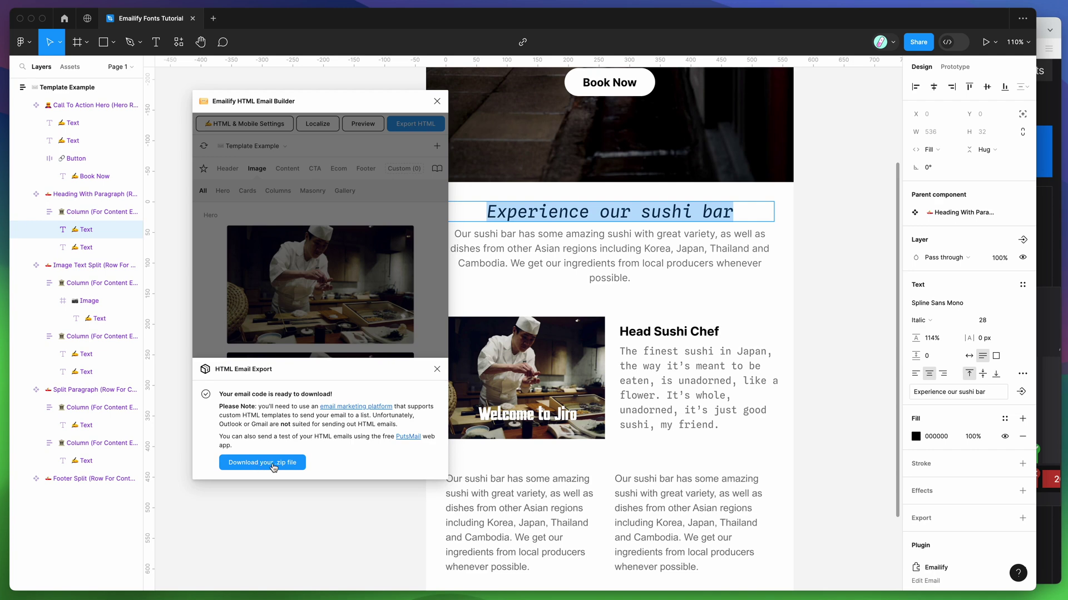
{"action": "left_click", "coordinate": [255, 465]}
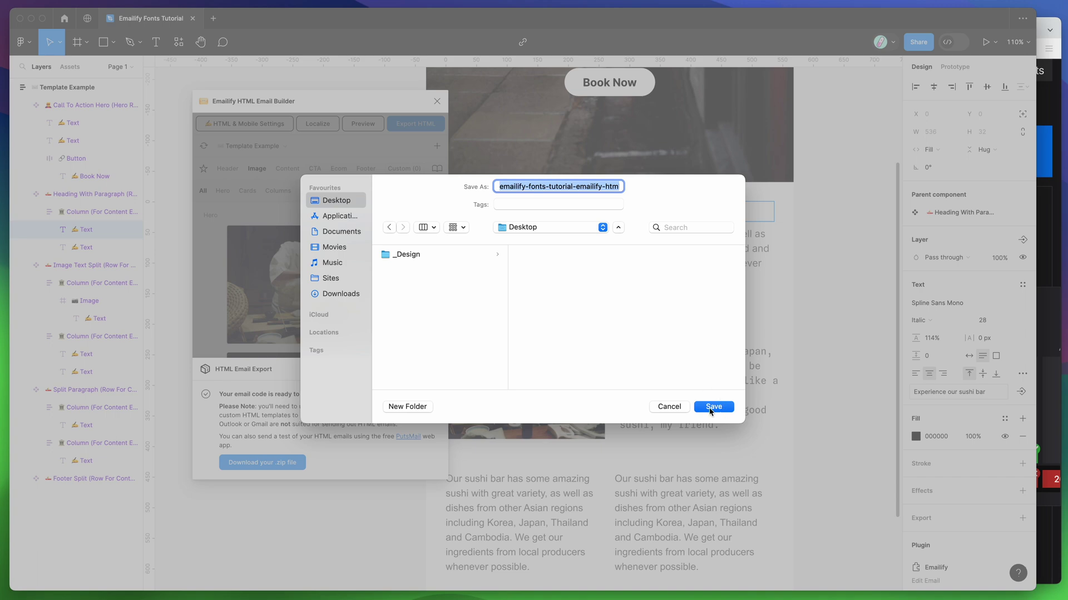
{"action": "left_click", "coordinate": [713, 407]}
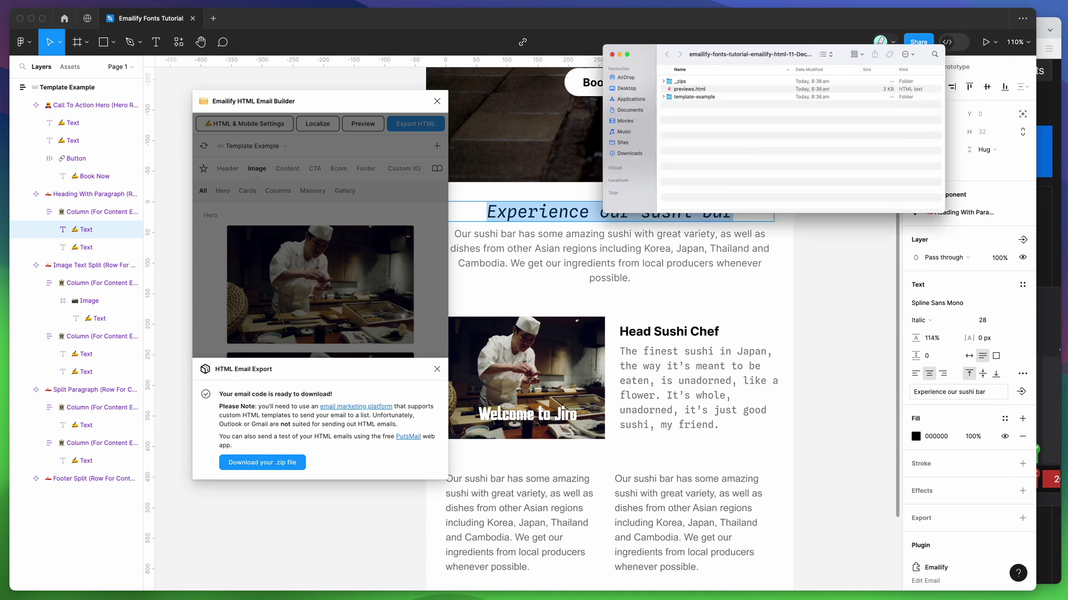
Step: Expand the exported template-example folder and open previews.html in the browser to view the large and small previews
{"action": "left_click", "coordinate": [543, 206]}
{"action": "left_click", "coordinate": [577, 228]}
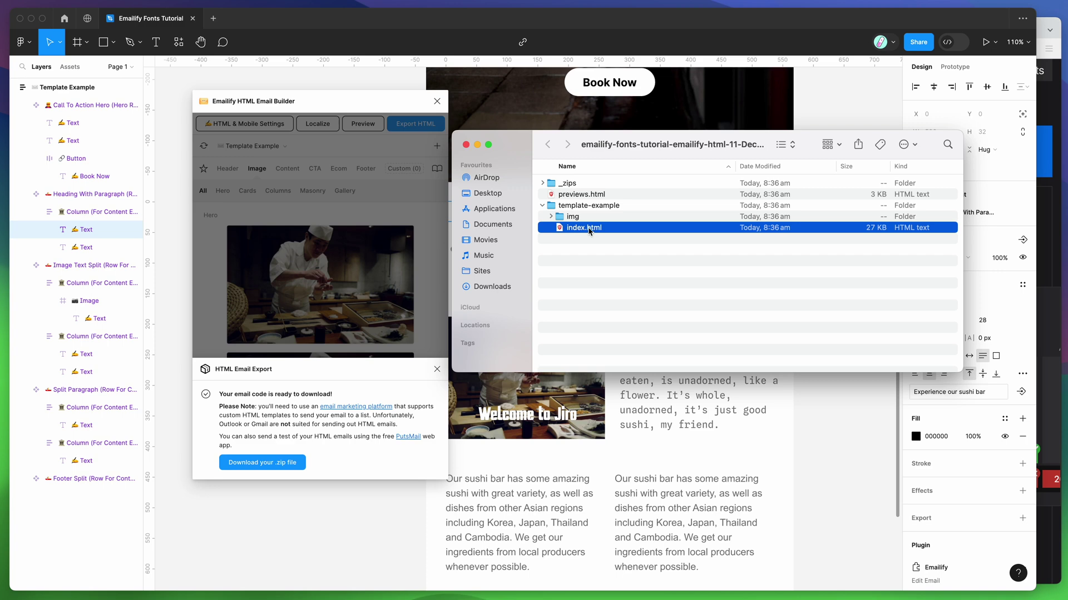
{"action": "left_click", "coordinate": [575, 196]}
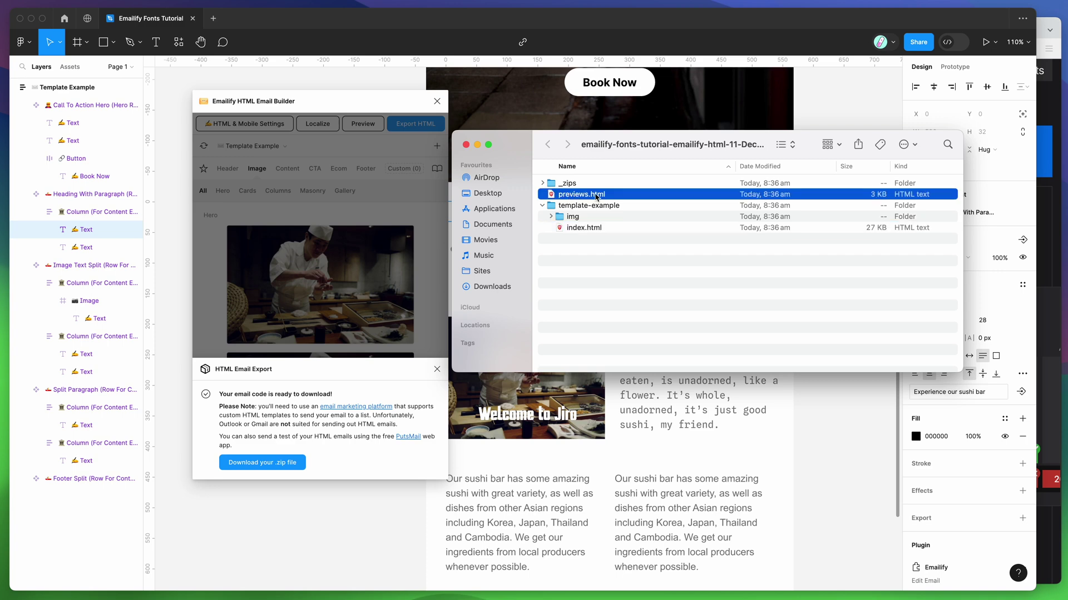
{"action": "double_click", "coordinate": [573, 195]}
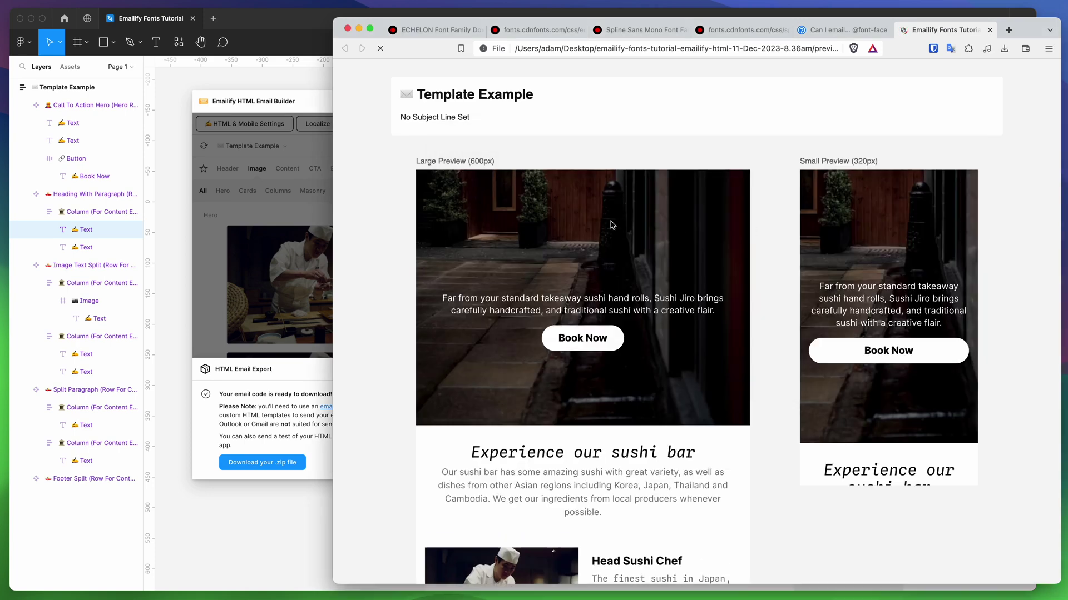
{"action": "scroll", "coordinate": [383, 187], "scroll_direction": "down", "scroll_amount": 1}
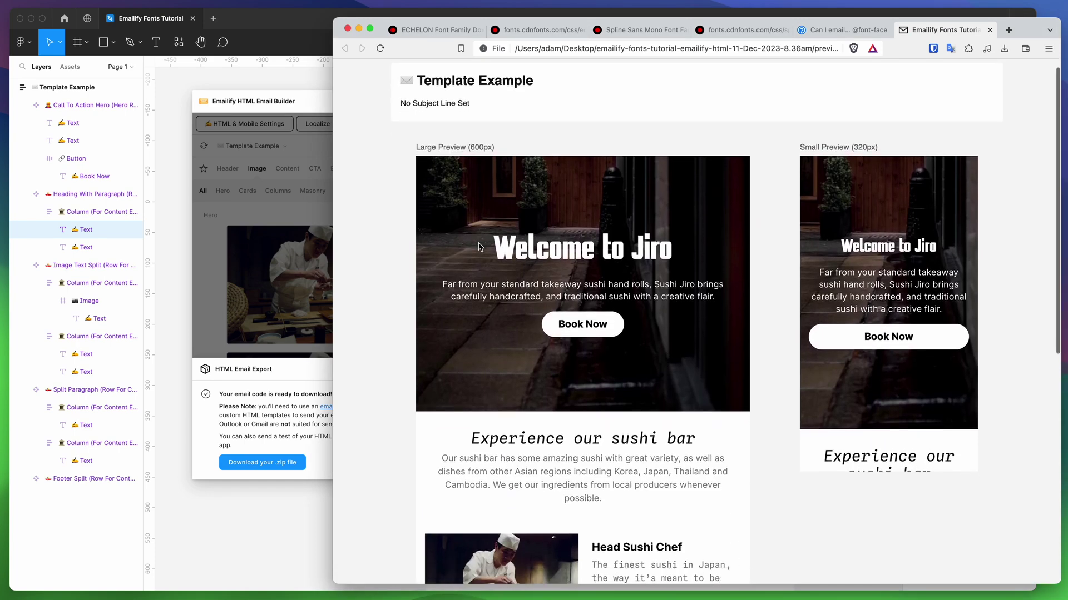
Step: Examine the hero text and lower sections in the large and small previews of the exported email
{"action": "left_click_drag", "start_coordinate": [480, 247], "coordinate": [654, 285]}
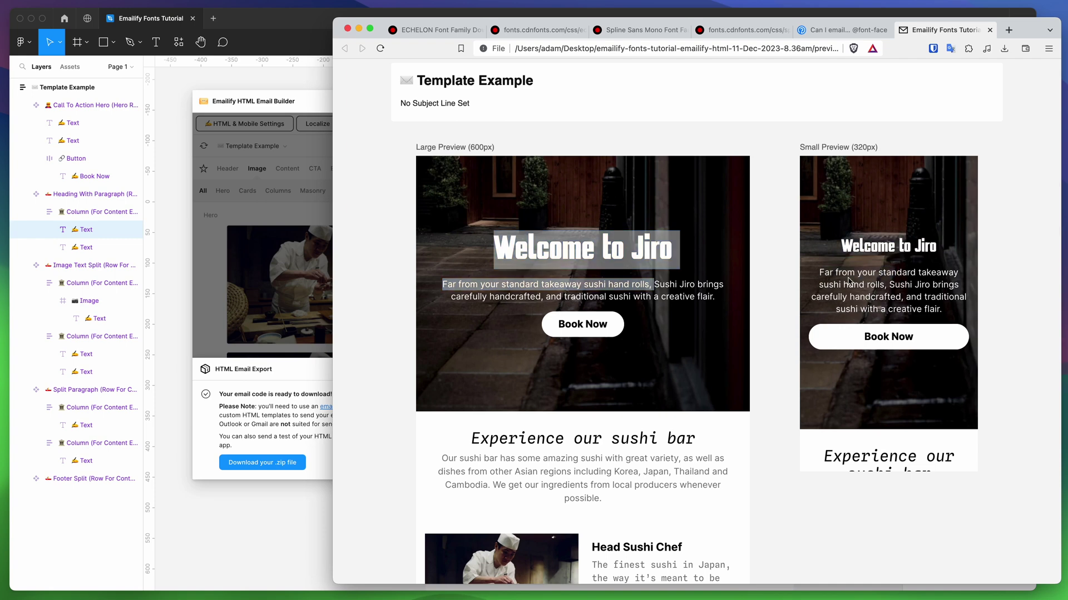
{"action": "scroll", "coordinate": [848, 281], "scroll_direction": "down", "scroll_amount": 10}
{"action": "scroll", "coordinate": [849, 281], "scroll_direction": "up", "scroll_amount": 5}
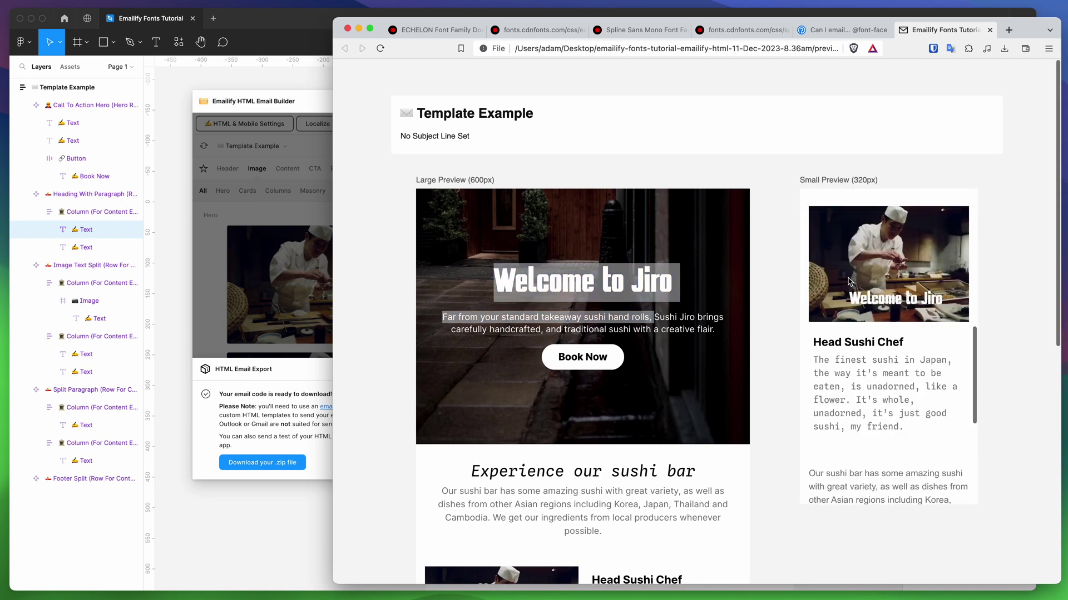
{"action": "scroll", "coordinate": [849, 281], "scroll_direction": "down", "scroll_amount": 3}
{"action": "left_click", "coordinate": [522, 238]}
{"action": "left_click_drag", "start_coordinate": [567, 249], "coordinate": [715, 284]}
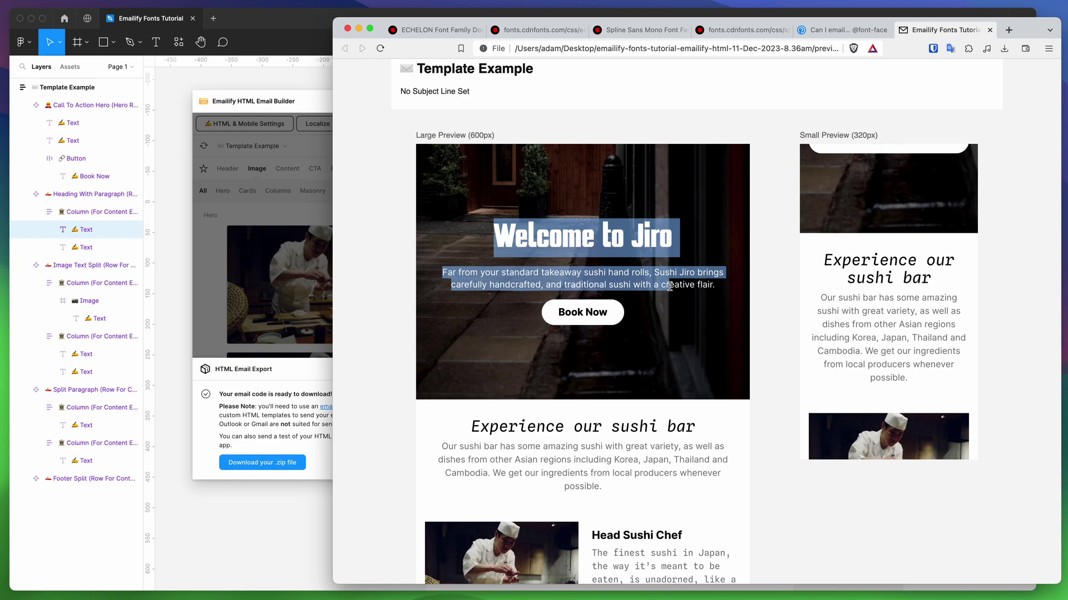
{"action": "scroll", "coordinate": [492, 284], "scroll_direction": "down", "scroll_amount": 6}
{"action": "scroll", "coordinate": [493, 287], "scroll_direction": "up", "scroll_amount": 7}
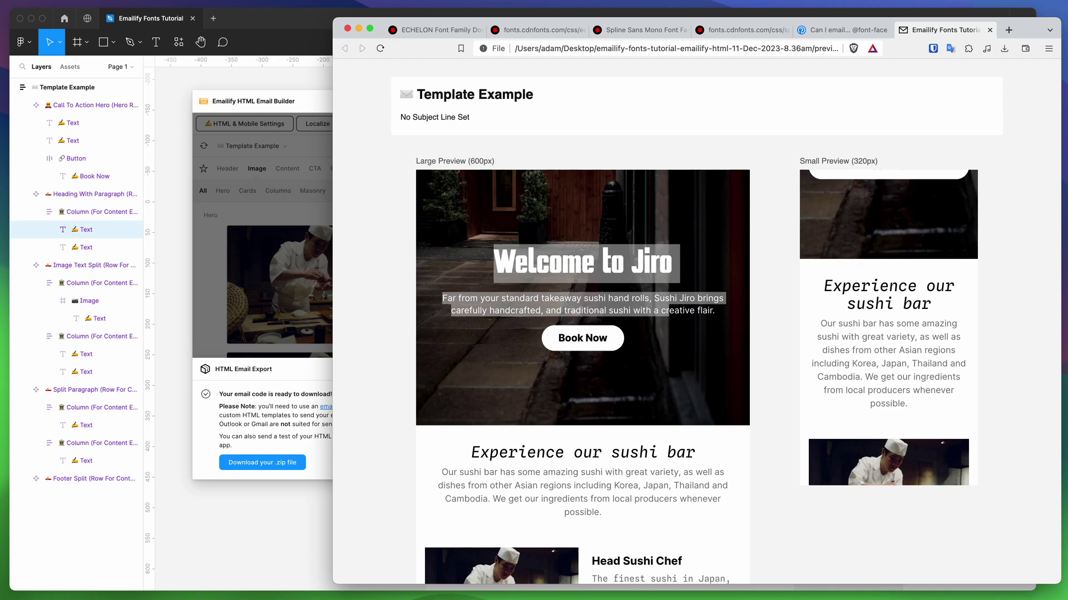
Step: Open the template-example folder in Finder and load its index.html file in the browser
{"action": "left_click", "coordinate": [598, 284]}
{"action": "left_click", "coordinate": [568, 230]}
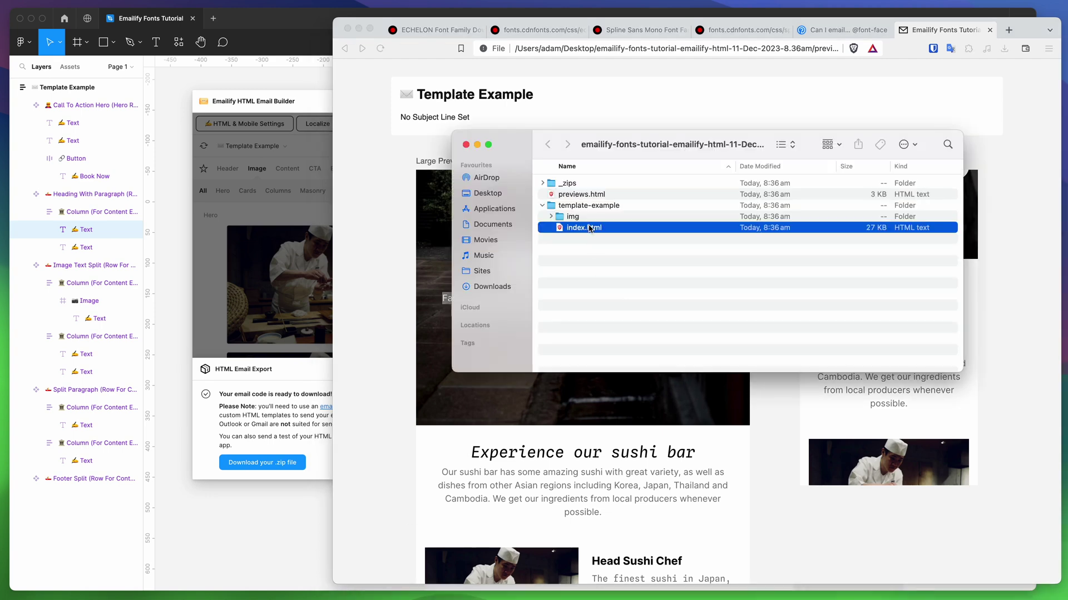
{"action": "double_click", "coordinate": [565, 206]}
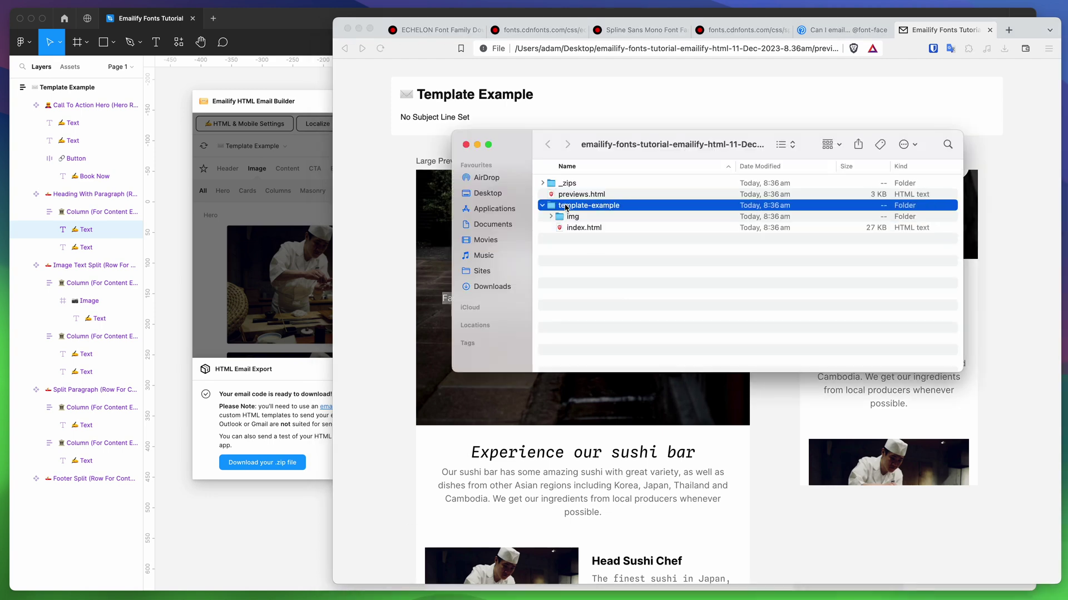
{"action": "left_click", "coordinate": [573, 196]}
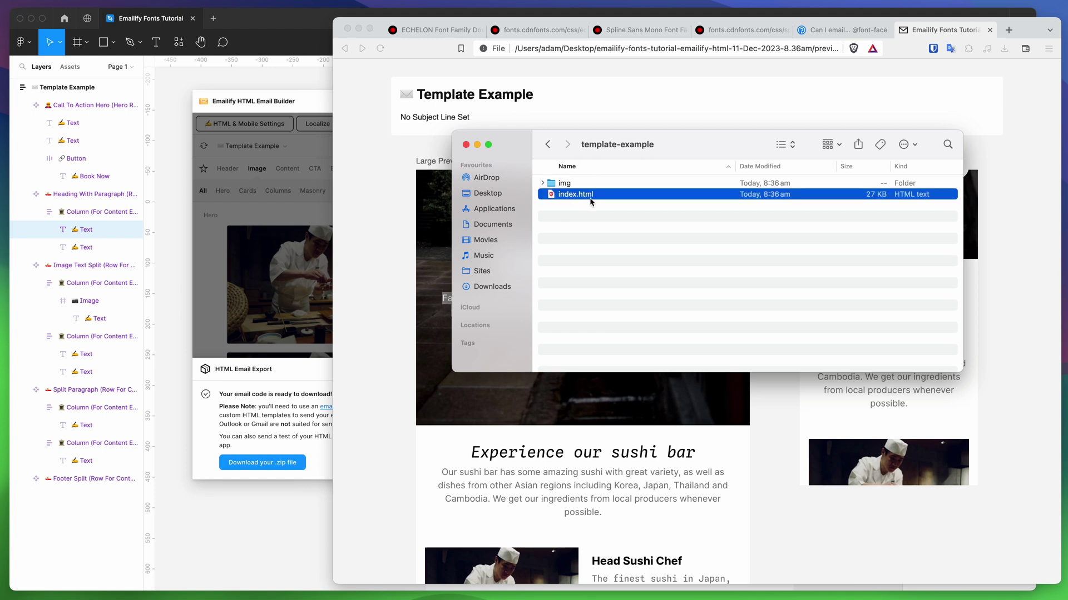
{"action": "left_click_drag", "start_coordinate": [588, 198], "coordinate": [401, 208]}
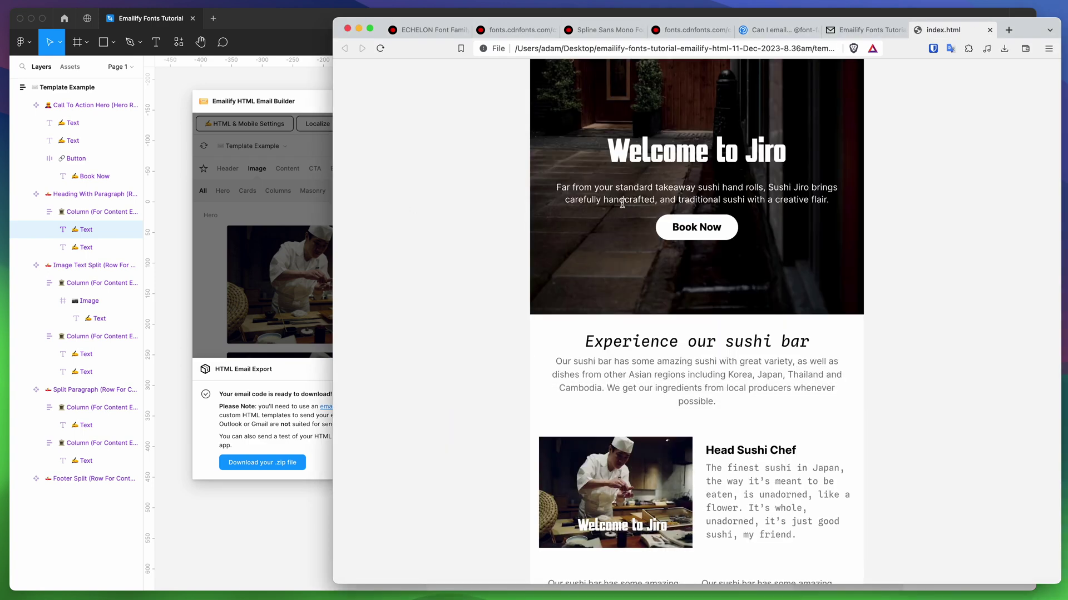
Step: Examine the headings and paragraphs throughout the exported index.html email to check how their custom fonts render
{"action": "scroll", "coordinate": [842, 207], "scroll_direction": "down", "scroll_amount": 5}
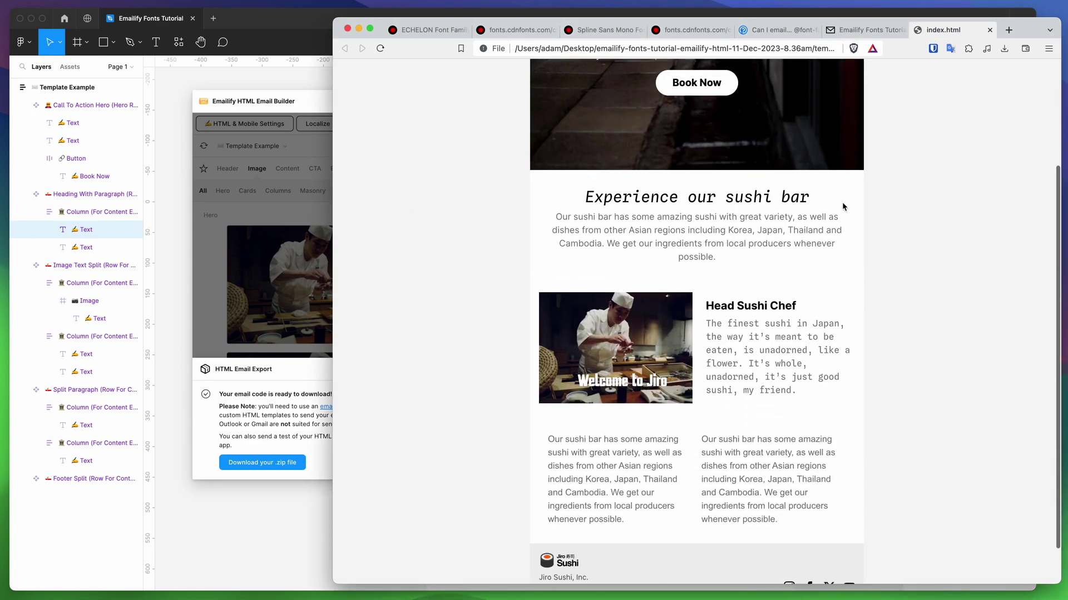
{"action": "scroll", "coordinate": [842, 207], "scroll_direction": "down", "scroll_amount": 2}
{"action": "left_click_drag", "start_coordinate": [812, 477], "coordinate": [539, 397]}
{"action": "scroll", "coordinate": [782, 338], "scroll_direction": "up", "scroll_amount": 6}
{"action": "left_click_drag", "start_coordinate": [723, 378], "coordinate": [585, 320]}
{"action": "left_click", "coordinate": [581, 322]}
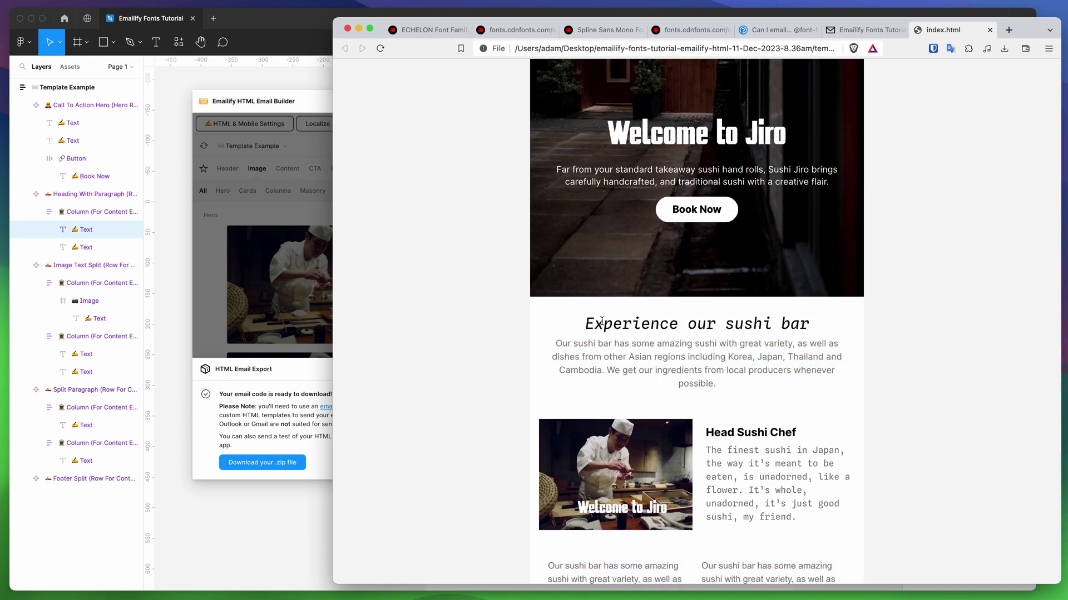
{"action": "scroll", "coordinate": [602, 322], "scroll_direction": "up", "scroll_amount": 1}
{"action": "left_click_drag", "start_coordinate": [605, 149], "coordinate": [844, 202]}
{"action": "left_click", "coordinate": [838, 207]}
{"action": "left_click", "coordinate": [839, 201]}
{"action": "left_click", "coordinate": [841, 203]}
{"action": "left_click_drag", "start_coordinate": [595, 155], "coordinate": [840, 203]}
Step: Switch to Figma, open the Emailify mobile preview, and show the fallback fonts on the hero text
{"action": "left_click", "coordinate": [293, 230]}
{"action": "left_click", "coordinate": [361, 124]}
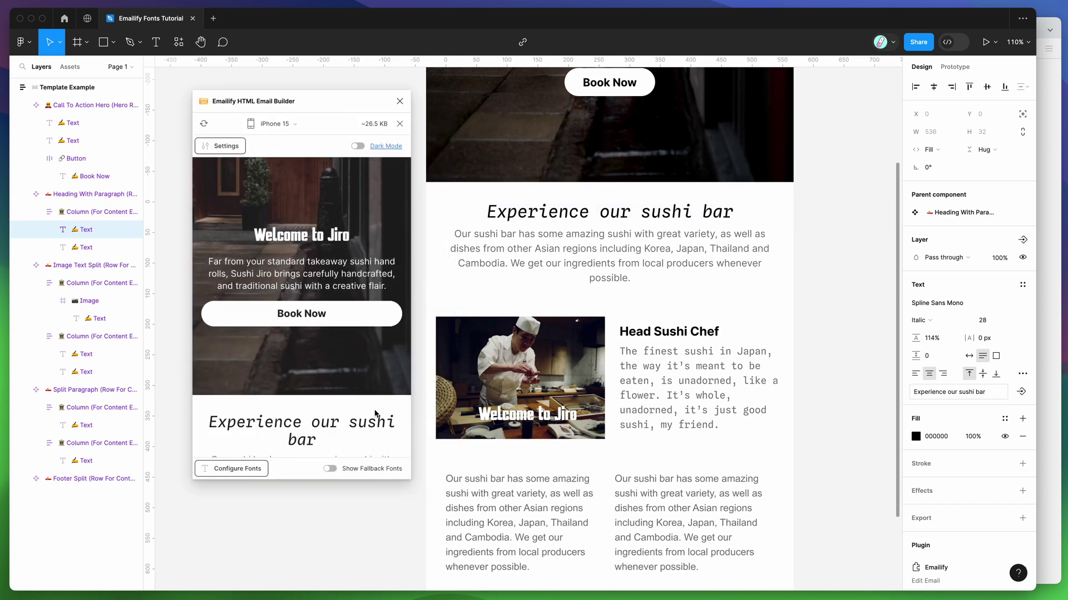
{"action": "left_click", "coordinate": [377, 475]}
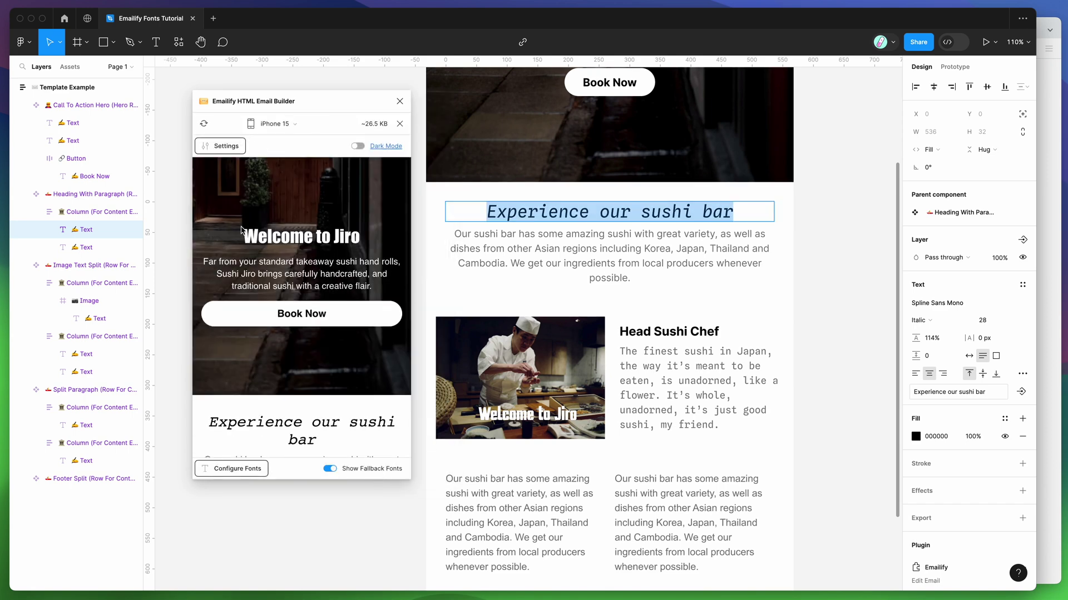
{"action": "scroll", "coordinate": [245, 225], "scroll_direction": "down", "scroll_amount": 1}
{"action": "left_click_drag", "start_coordinate": [249, 222], "coordinate": [360, 246]}
Step: Switch to the browser and inspect the hero heading and paragraph fonts in index.html for comparison
{"action": "left_click", "coordinate": [1046, 257]}
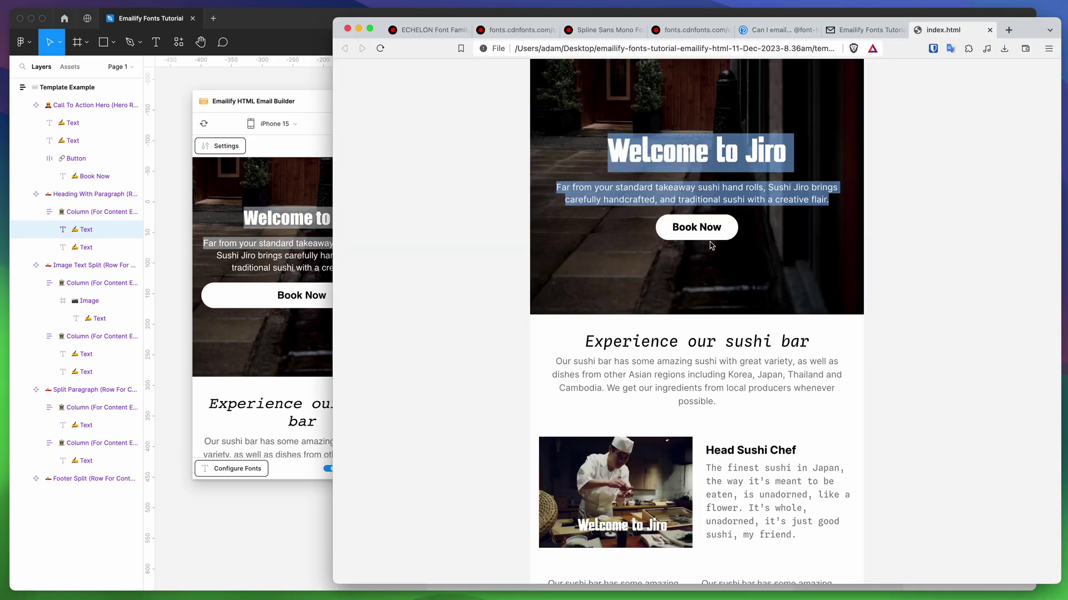
{"action": "left_click", "coordinate": [600, 196]}
{"action": "mouse_move", "coordinate": [607, 137]}
{"action": "left_mouse_down"}
{"action": "mouse_move", "coordinate": [837, 189]}
{"action": "mouse_move", "coordinate": [838, 205]}
{"action": "mouse_move", "coordinate": [616, 154]}
{"action": "left_mouse_up"}
{"action": "left_click", "coordinate": [837, 204]}
{"action": "left_click", "coordinate": [615, 150]}
Step: Return to Figma and examine the hero heading and paragraph in the Emailify fallback font preview
{"action": "left_click", "coordinate": [245, 272]}
{"action": "left_click_drag", "start_coordinate": [248, 237], "coordinate": [363, 267]}
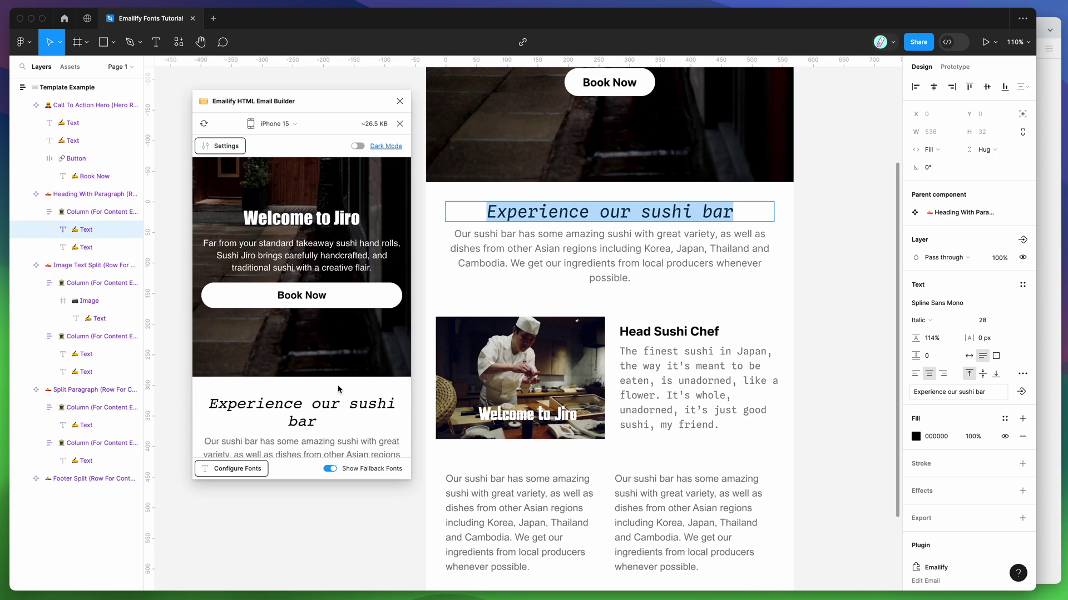
{"action": "left_click_drag", "start_coordinate": [372, 270], "coordinate": [253, 218]}
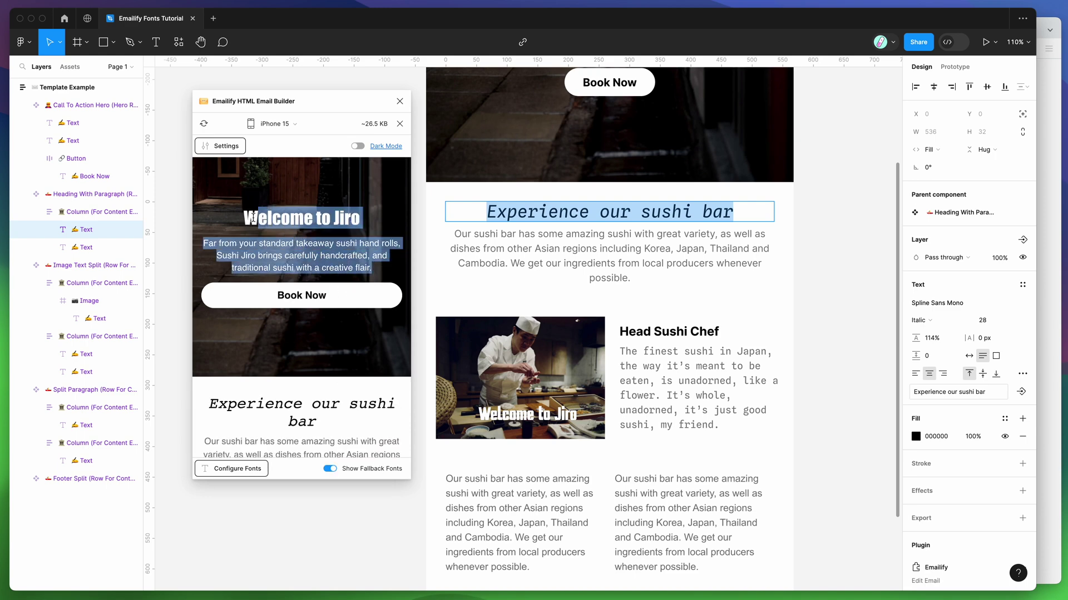
{"action": "left_click", "coordinate": [233, 217]}
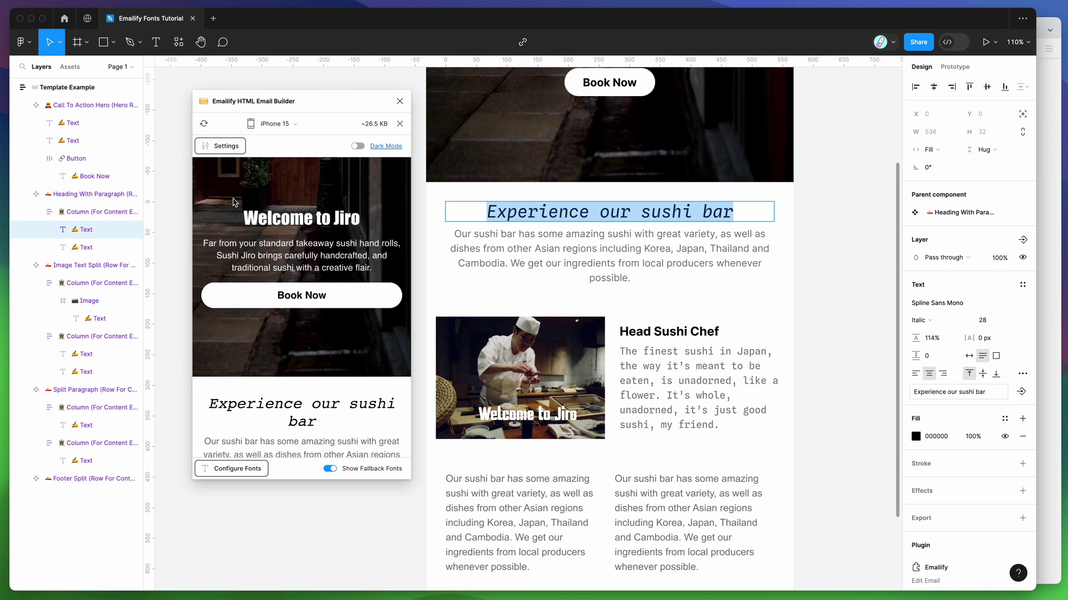
{"action": "scroll", "coordinate": [232, 202], "scroll_direction": "up", "scroll_amount": 1}
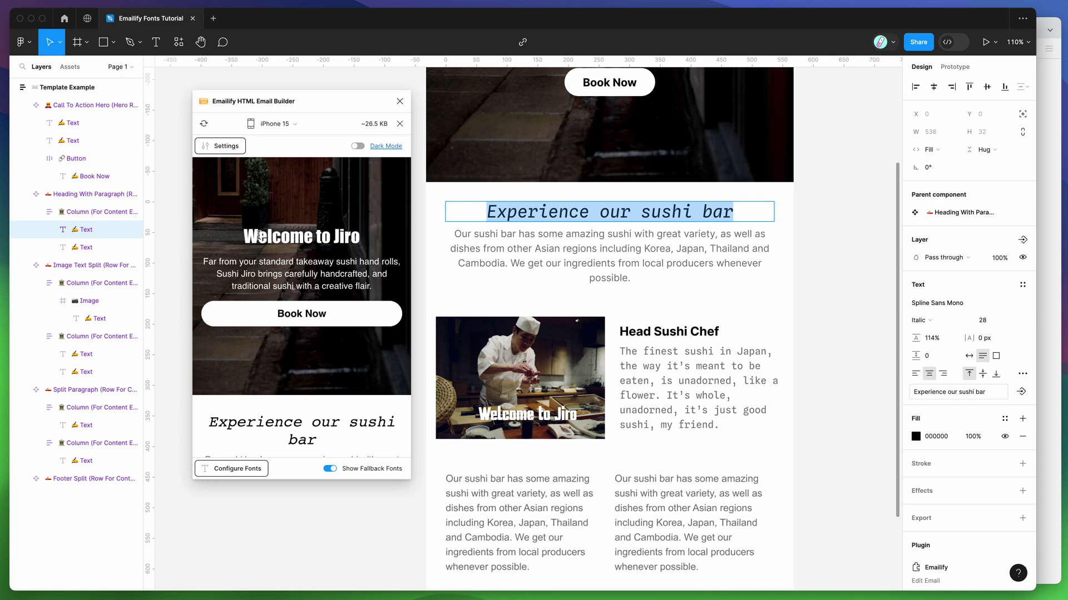
{"action": "left_click", "coordinate": [1047, 195]}
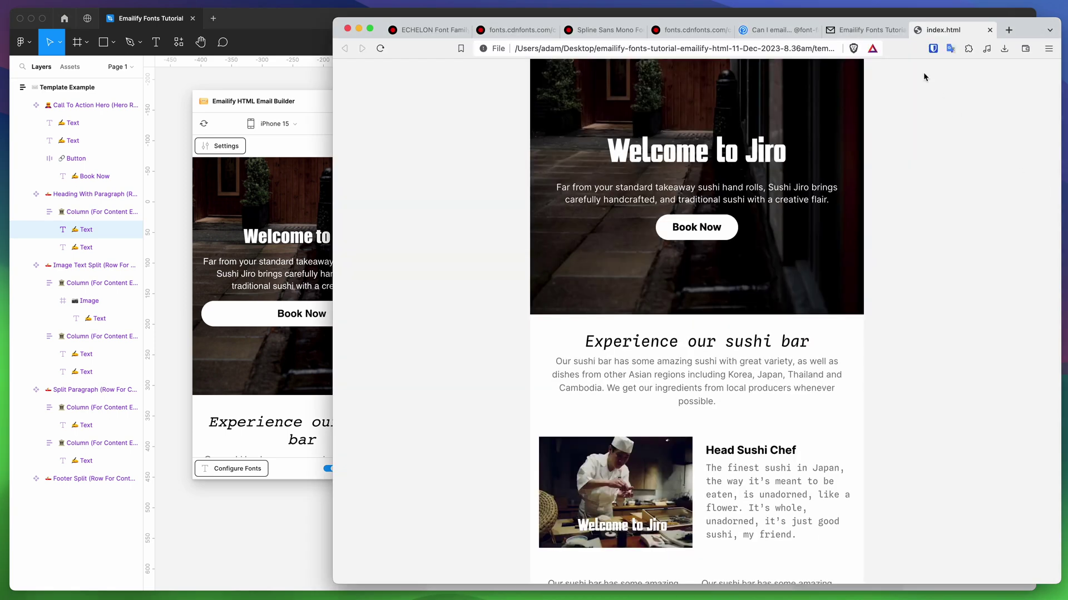
{"action": "left_click", "coordinate": [778, 30]}
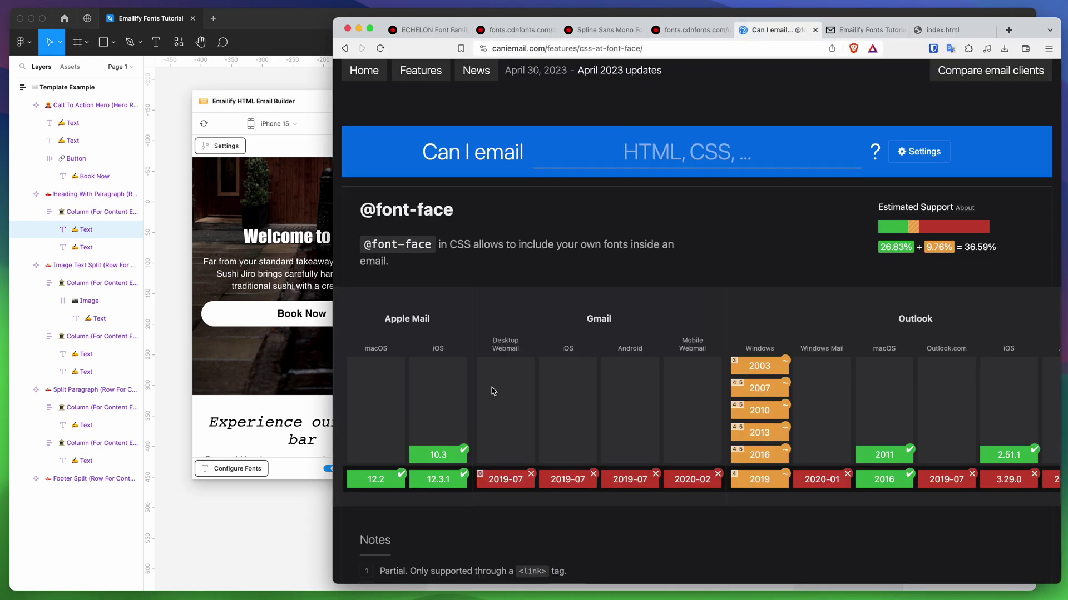
{"action": "scroll", "coordinate": [486, 502], "scroll_direction": "down", "scroll_amount": 1}
{"action": "scroll", "coordinate": [497, 418], "scroll_direction": "up", "scroll_amount": 2}
Step: Return to Figma, open Emailify's font configuration, choose Impact as the ECHELON fallback, and reposition the plugin window
{"action": "left_click", "coordinate": [264, 214]}
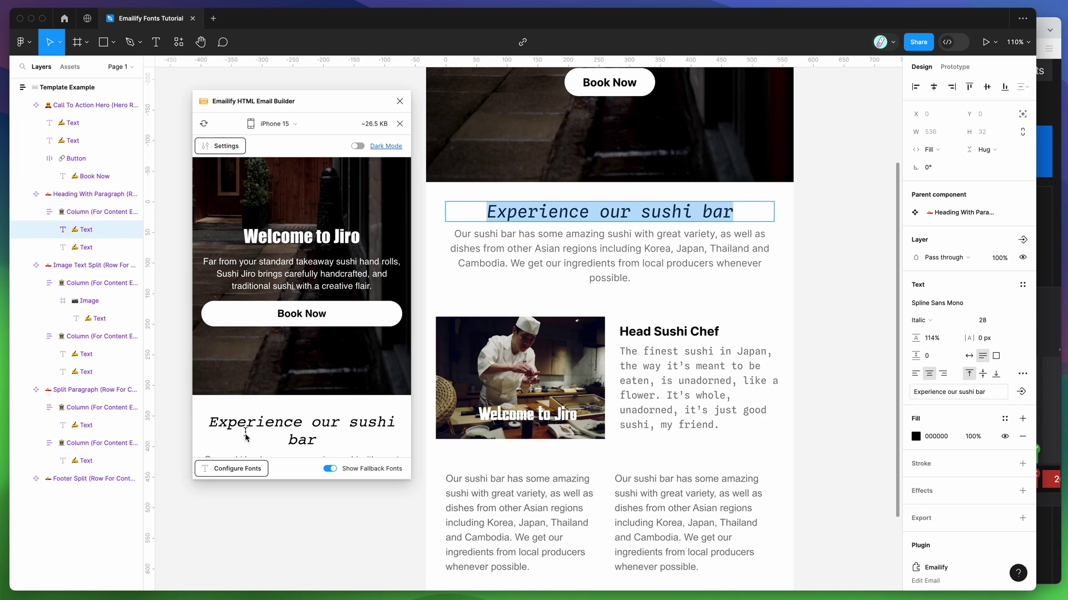
{"action": "left_click", "coordinate": [246, 469]}
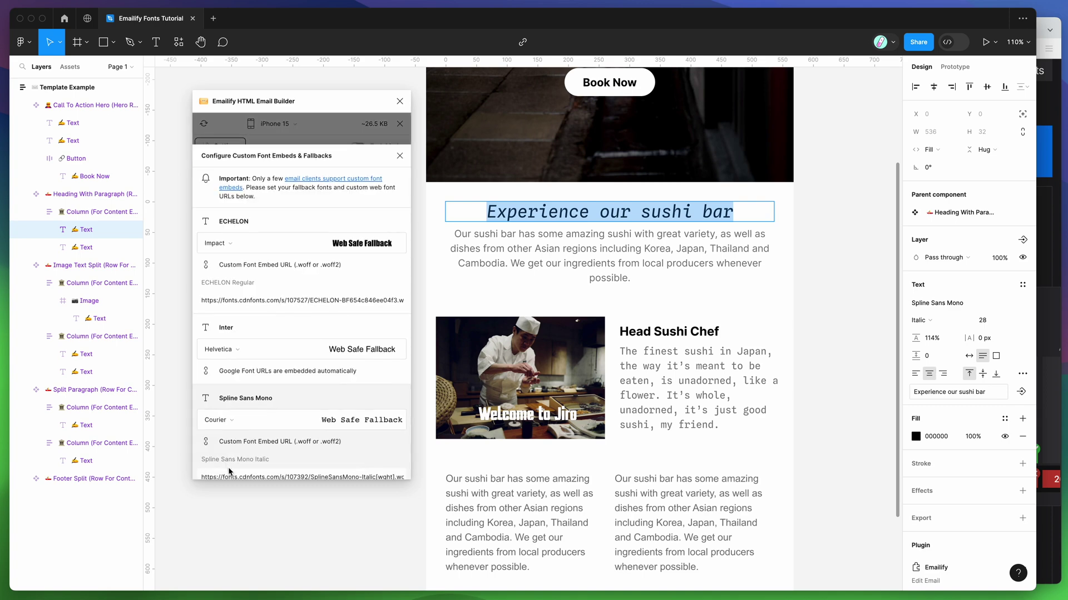
{"action": "left_click", "coordinate": [237, 245]}
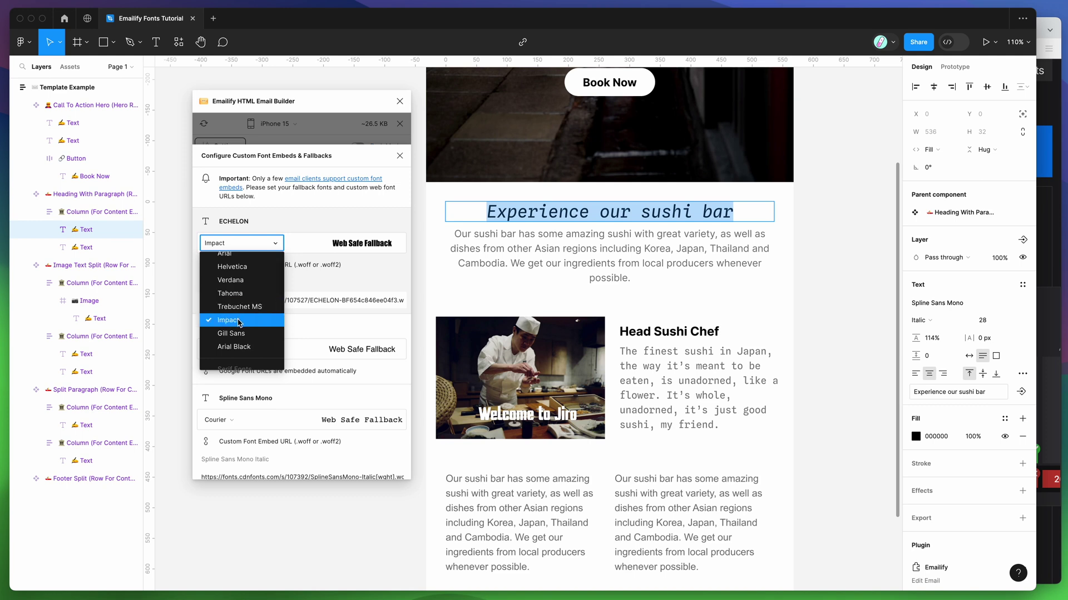
{"action": "left_click", "coordinate": [238, 320]}
{"action": "left_click_drag", "start_coordinate": [311, 100], "coordinate": [305, 116]}
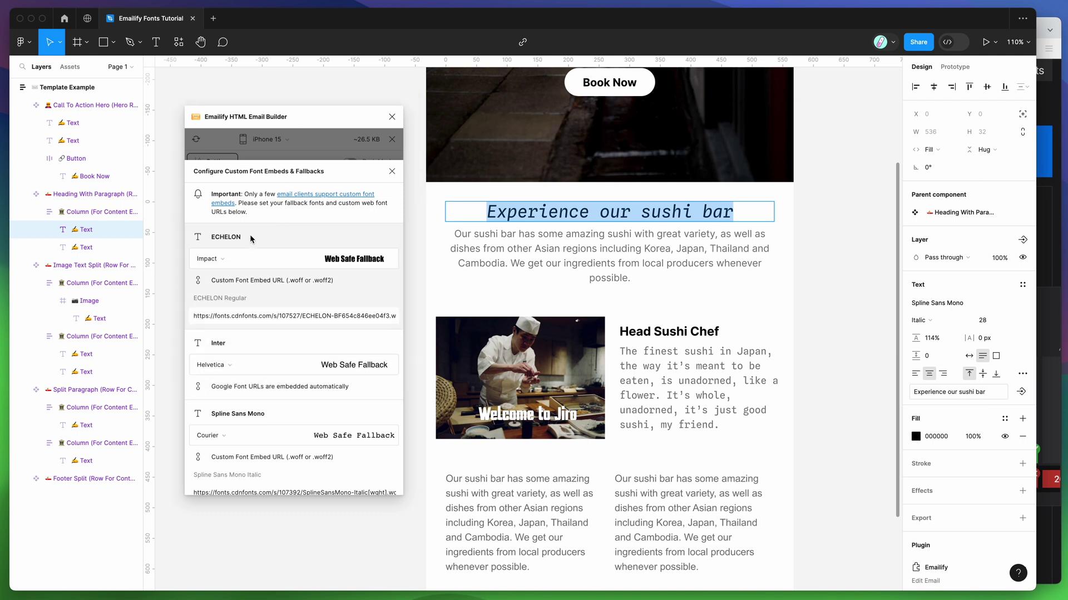
Step: Inspect the full custom font embed URL set for ECHELON Regular
{"action": "left_click", "coordinate": [239, 320]}
{"action": "left_click_drag", "start_coordinate": [193, 316], "coordinate": [397, 315]}
{"action": "left_click", "coordinate": [394, 318]}
{"action": "left_click", "coordinate": [200, 316]}
{"action": "left_click", "coordinate": [383, 315]}
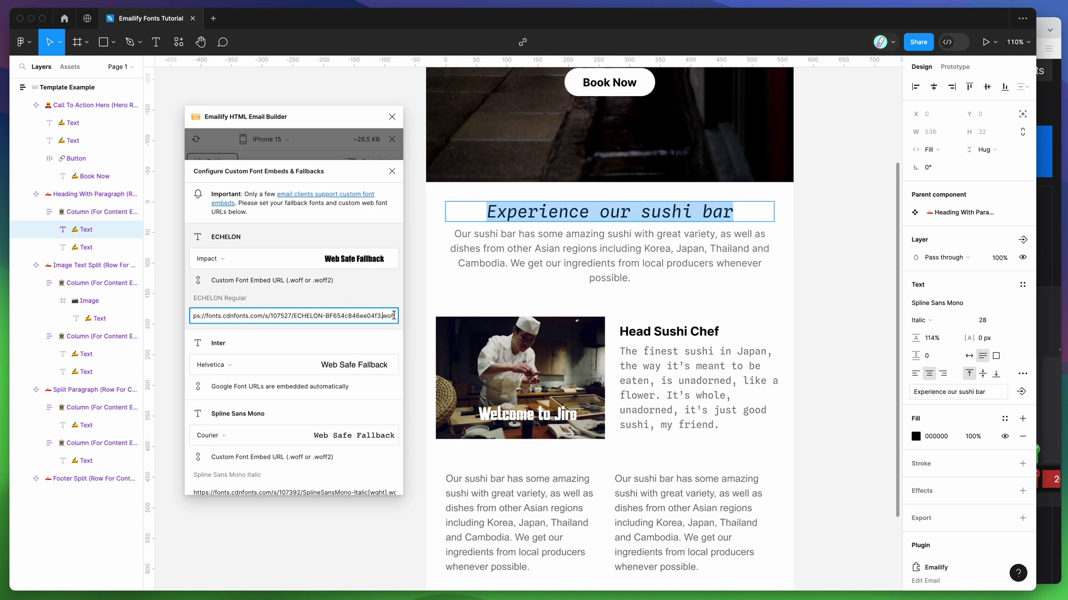
{"action": "left_click_drag", "start_coordinate": [395, 316], "coordinate": [192, 317]}
{"action": "left_click", "coordinate": [256, 305]}
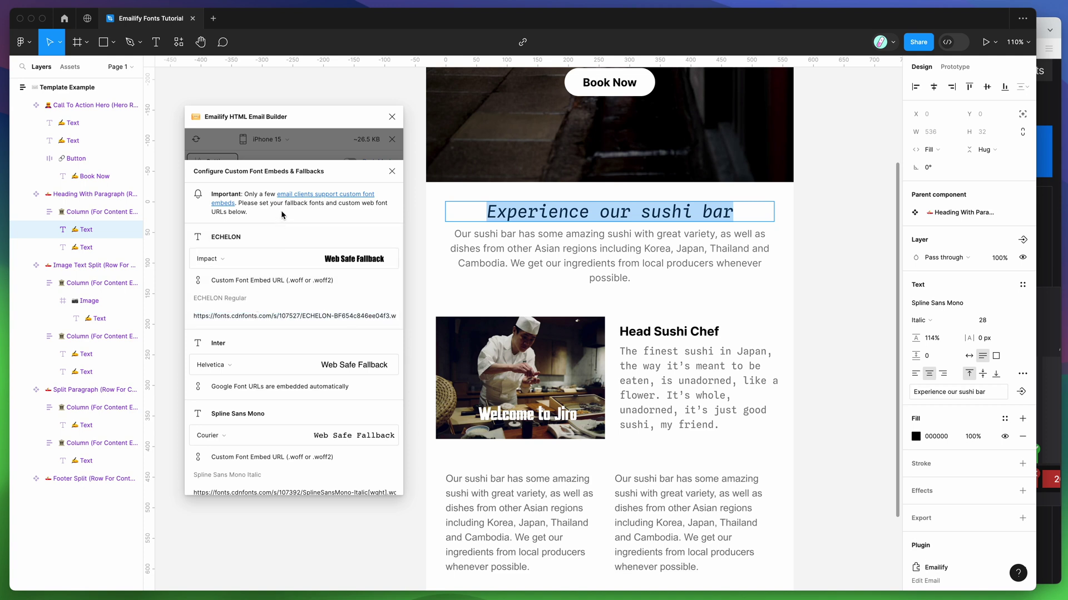